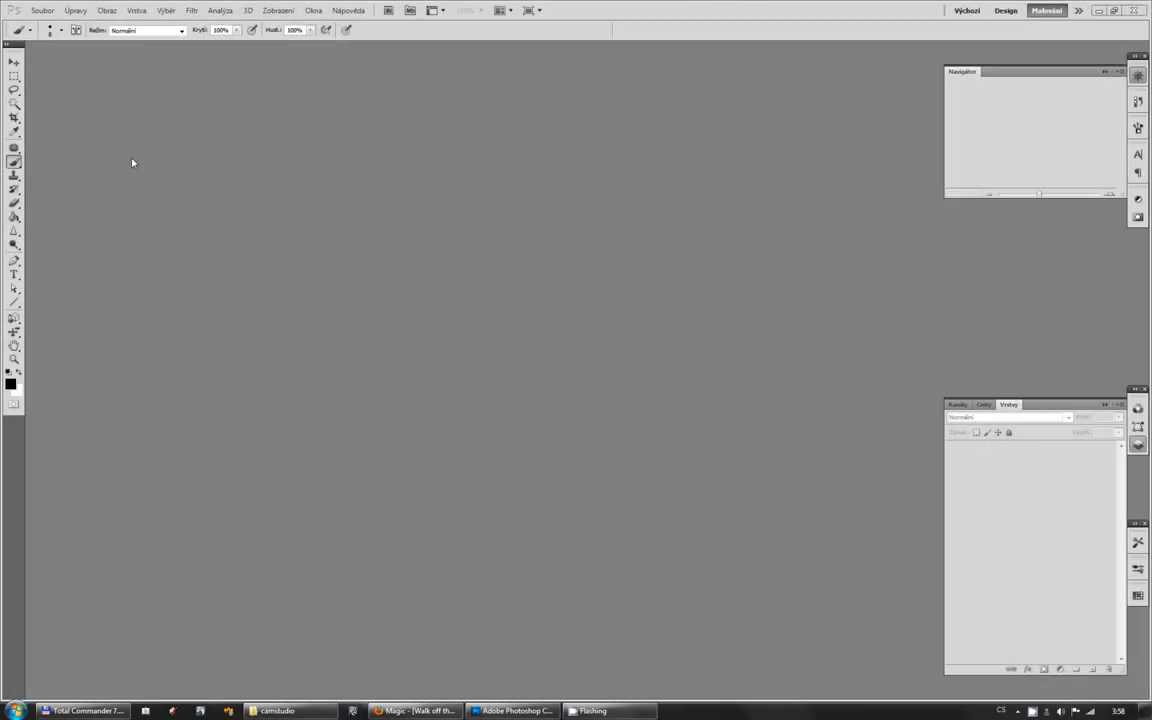
# Step: Create a new International Paper document and rotate the canvas 90° into landscape
pyautogui.hotkey('ctrl', 'n')
pyautogui.click(540, 194)
pyautogui.click(504, 246)
pyautogui.click(696, 178)
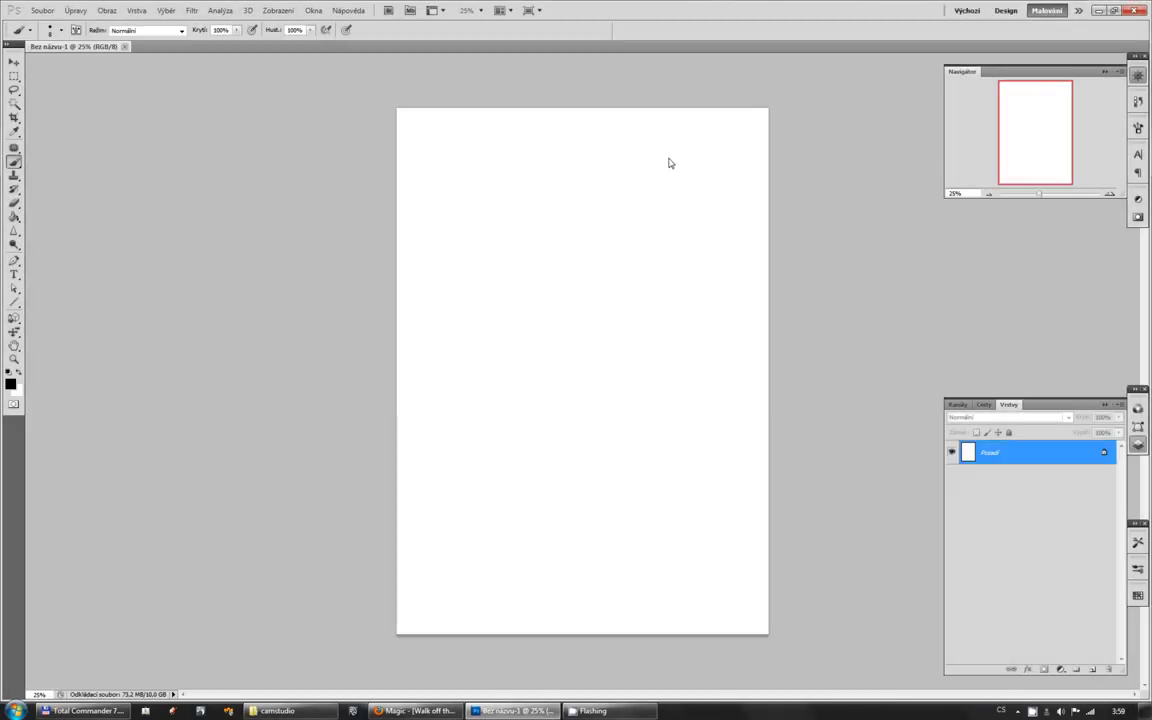
pyautogui.click(103, 10)
pyautogui.click(316, 131)
pyautogui.scroll(2, 563, 286)
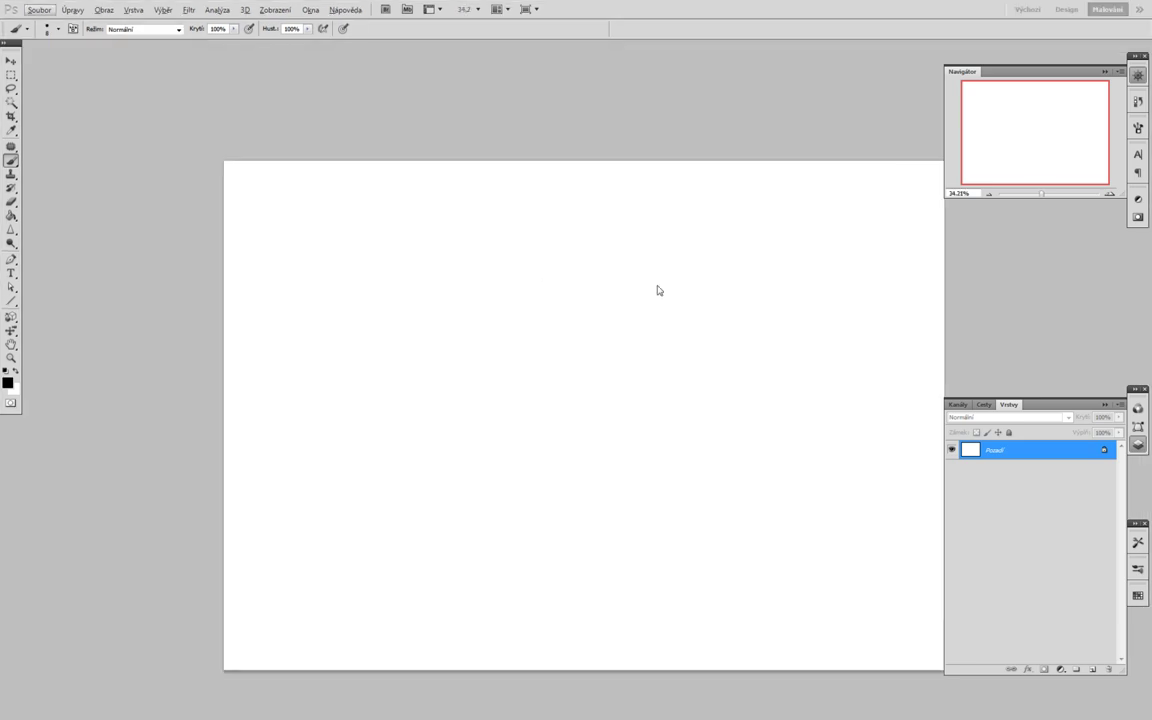
# Step: On a new layer, sketch a fish at top left and a cup with elongated fish at top middle
pyautogui.hotkey('ctrl', 'shift', 'alt', 'n')
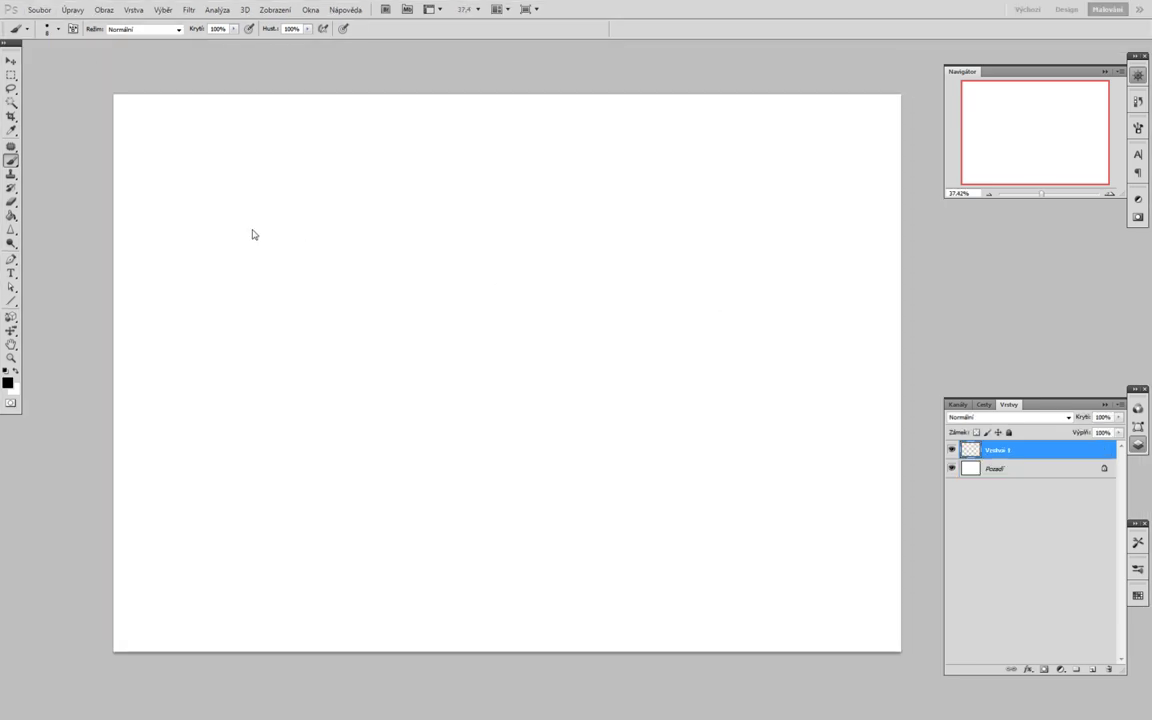
pyautogui.moveTo(180, 251)
pyautogui.mouseDown()
pyautogui.moveTo(234, 217)
pyautogui.moveTo(130, 216)
pyautogui.moveTo(140, 198)
pyautogui.mouseUp()
pyautogui.scroll(-1, 500, 360)
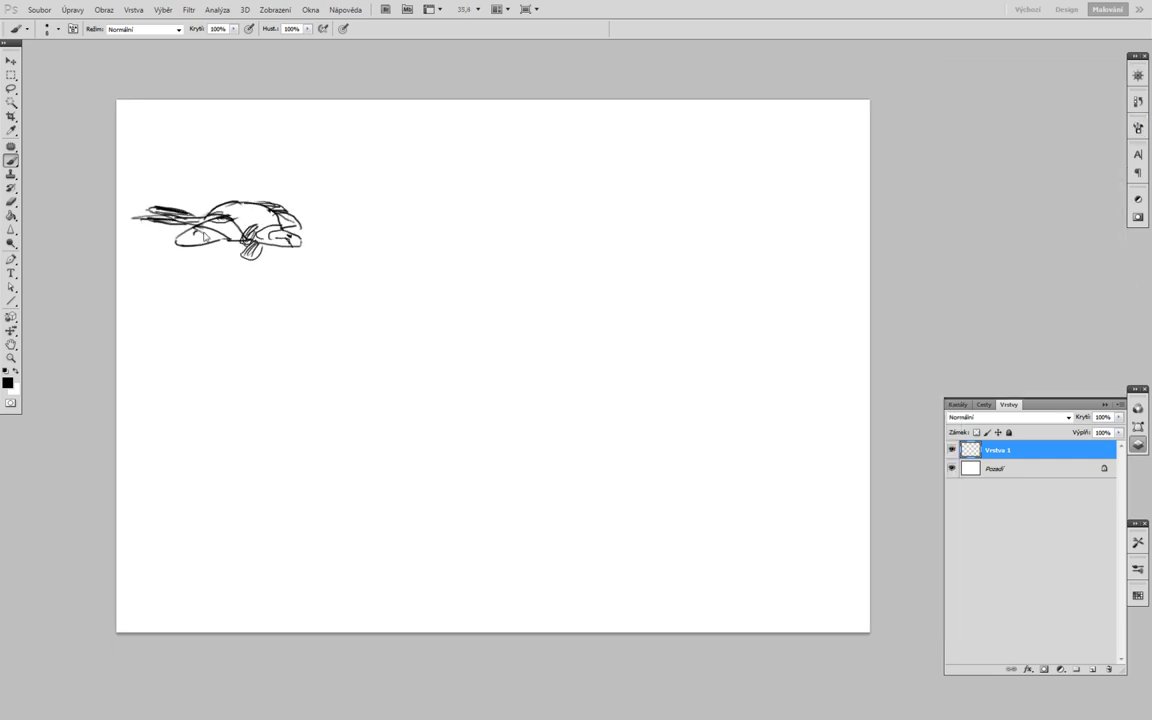
pyautogui.moveTo(418, 195); pyautogui.dragTo(476, 195)
pyautogui.moveTo(440, 240); pyautogui.dragTo(512, 252)
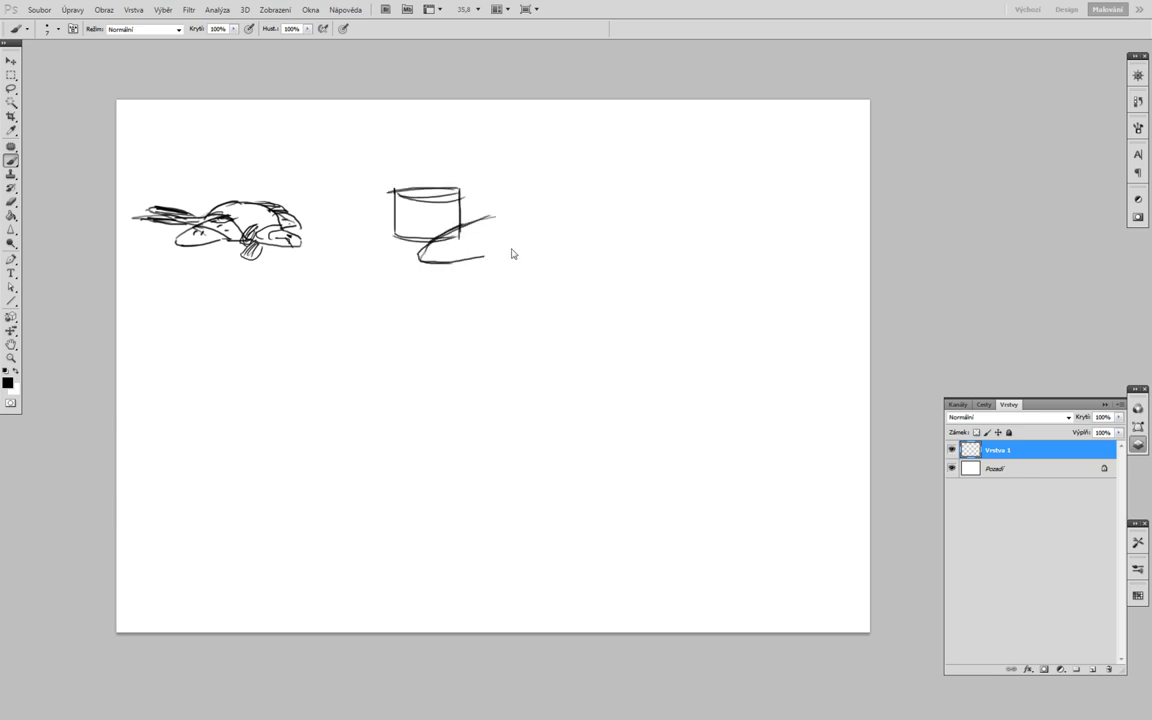
pyautogui.moveTo(430, 262); pyautogui.dragTo(560, 215)
pyautogui.moveTo(400, 190)
pyautogui.mouseDown()
pyautogui.moveTo(470, 240)
pyautogui.moveTo(452, 250)
pyautogui.moveTo(510, 230)
pyautogui.mouseUp()
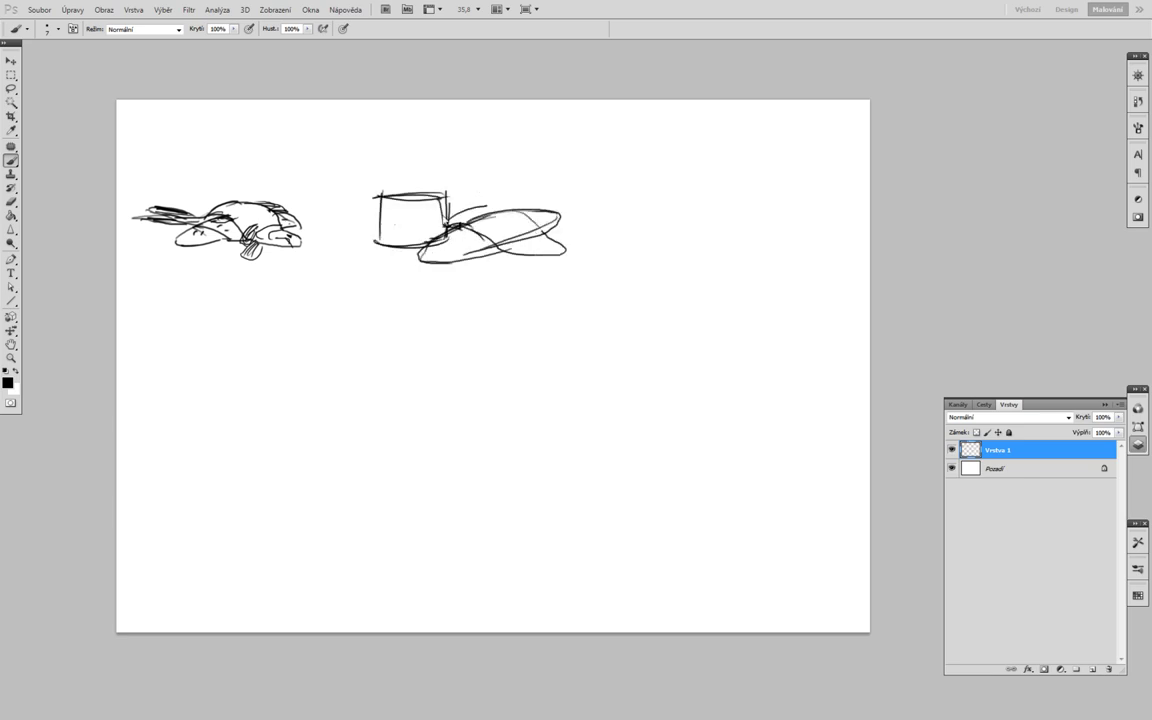
# Step: Shift the second sketch right and add streaking lines around the cup and second fish
pyautogui.press('l')
pyautogui.moveTo(401, 170); pyautogui.dragTo(423, 216)
pyautogui.press('b')
pyautogui.moveTo(492, 210)
pyautogui.mouseDown()
pyautogui.moveTo(418, 212)
pyautogui.moveTo(416, 228)
pyautogui.mouseUp()
pyautogui.moveTo(632, 236); pyautogui.dragTo(657, 245)
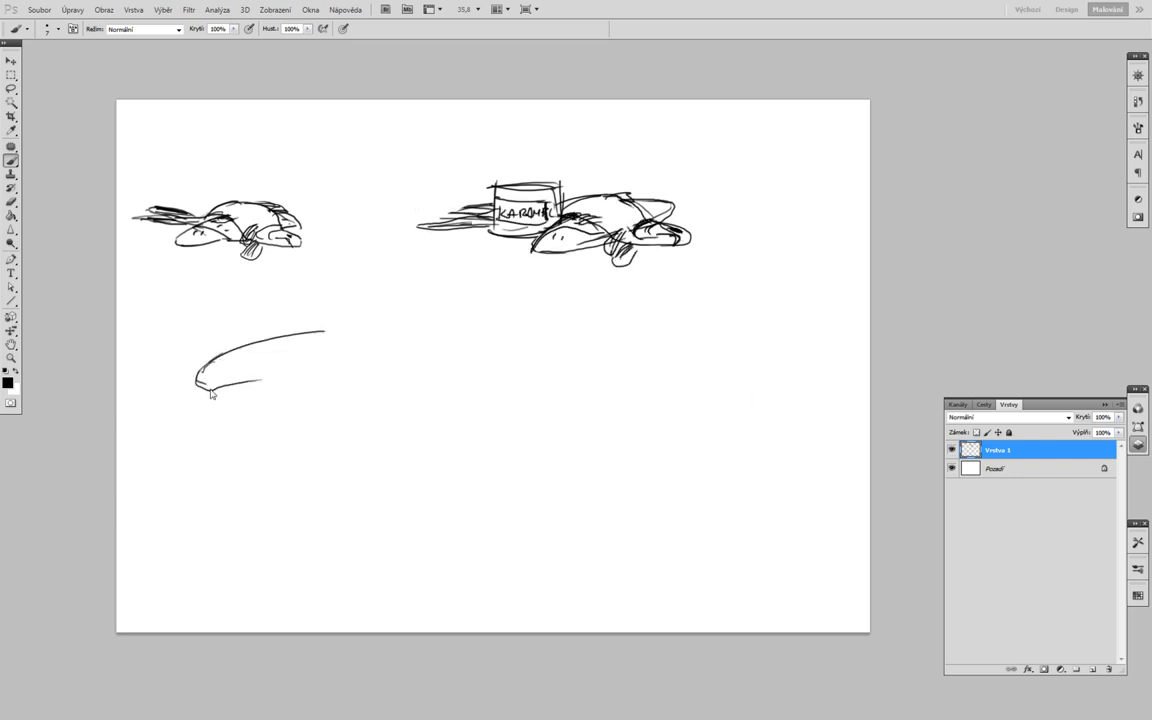
# Step: Sketch a third fish at lower left, redrawing it with tail fins and hatching
pyautogui.moveTo(211, 394); pyautogui.dragTo(322, 334)
pyautogui.moveTo(203, 372); pyautogui.dragTo(318, 358)
pyautogui.moveTo(238, 346); pyautogui.dragTo(405, 394)
pyautogui.moveTo(230, 348)
pyautogui.mouseDown()
pyautogui.moveTo(276, 331)
pyautogui.moveTo(440, 405)
pyautogui.mouseUp()
pyautogui.hotkey('ctrl', 'alt', 'z')
pyautogui.moveTo(280, 355); pyautogui.dragTo(300, 385)
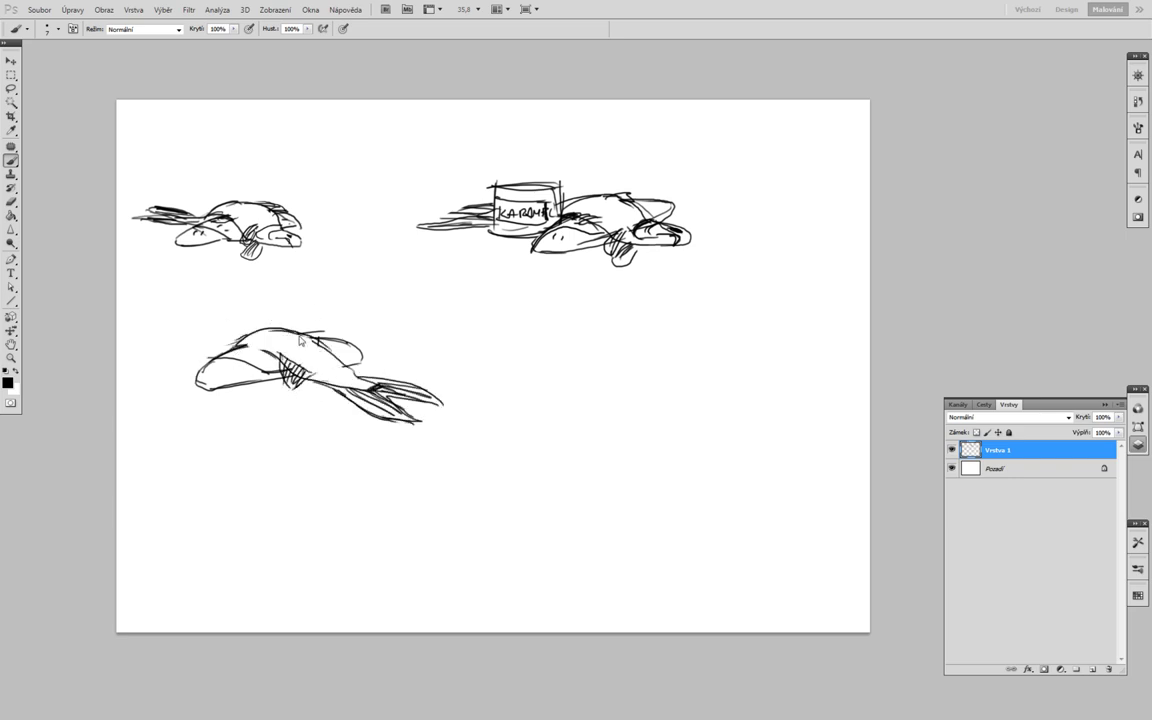
# Step: Paint thick shadows under all three fish with a larger brush
pyautogui.press(']')
pyautogui.press(']')
pyautogui.press(']')
pyautogui.moveTo(180, 242); pyautogui.dragTo(300, 246)
pyautogui.moveTo(530, 252); pyautogui.dragTo(640, 250)
pyautogui.moveTo(198, 388); pyautogui.dragTo(330, 384)
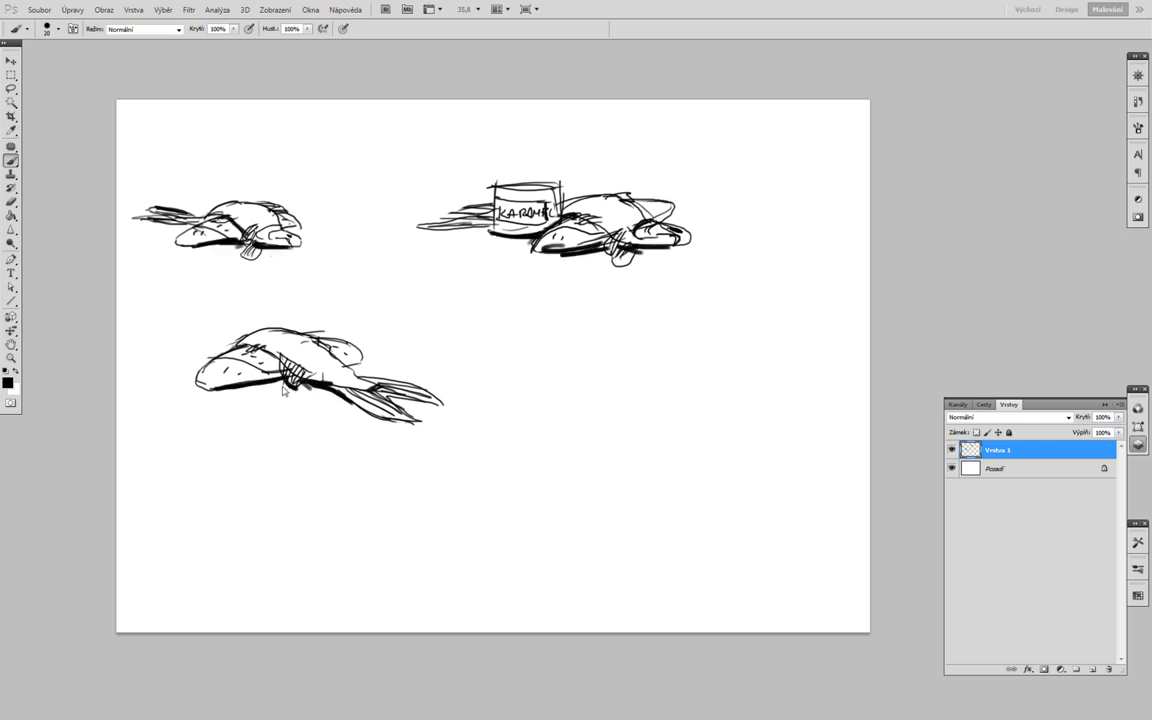
# Step: Sketch a small cylinder shape to the right of the third fish
pyautogui.moveTo(512, 348); pyautogui.dragTo(605, 350)
pyautogui.moveTo(606, 350)
pyautogui.mouseDown()
pyautogui.moveTo(512, 410)
pyautogui.moveTo(154, 327)
pyautogui.moveTo(175, 385)
pyautogui.mouseUp()
pyautogui.hotkey('ctrl', 't')
# Step: Scale the cylinder to about 96%, move it beside the third fish, and ink it as a labelled can with spoon
pyautogui.moveTo(116, 450); pyautogui.dragTo(95, 470)
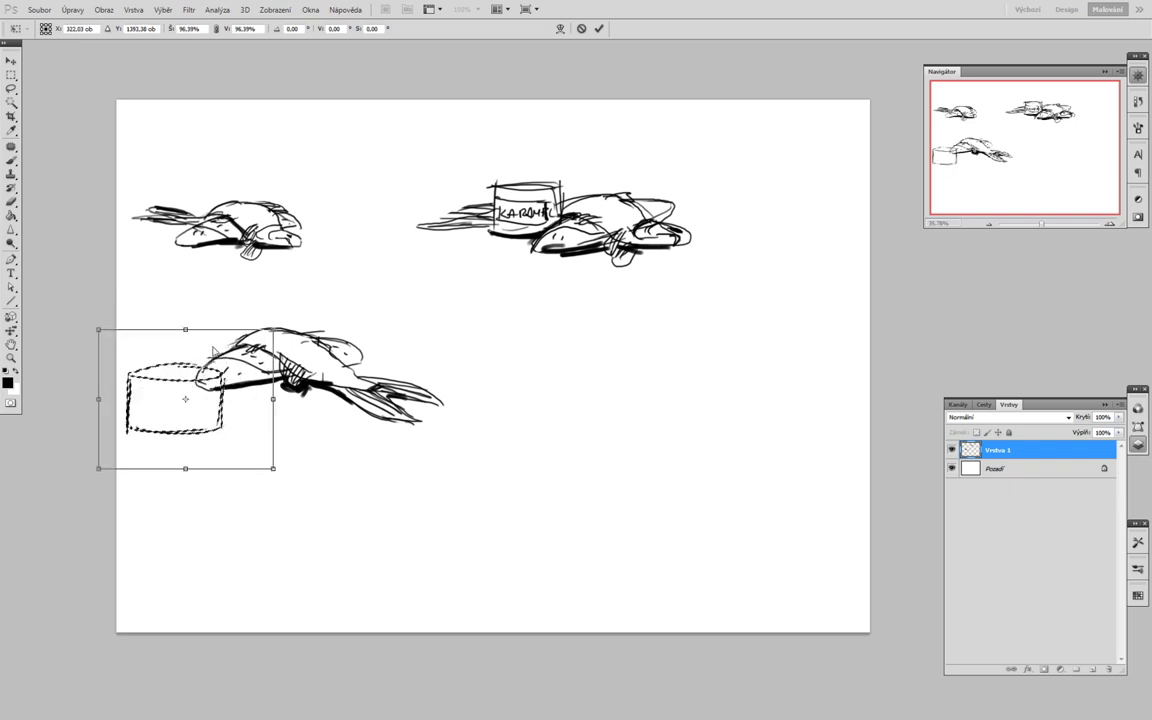
pyautogui.moveTo(191, 352)
pyautogui.mouseDown()
pyautogui.moveTo(188, 326)
pyautogui.moveTo(290, 296)
pyautogui.moveTo(290, 356)
pyautogui.mouseUp()
pyautogui.press('Return')
pyautogui.press('b')
pyautogui.moveTo(240, 320); pyautogui.dragTo(222, 270)
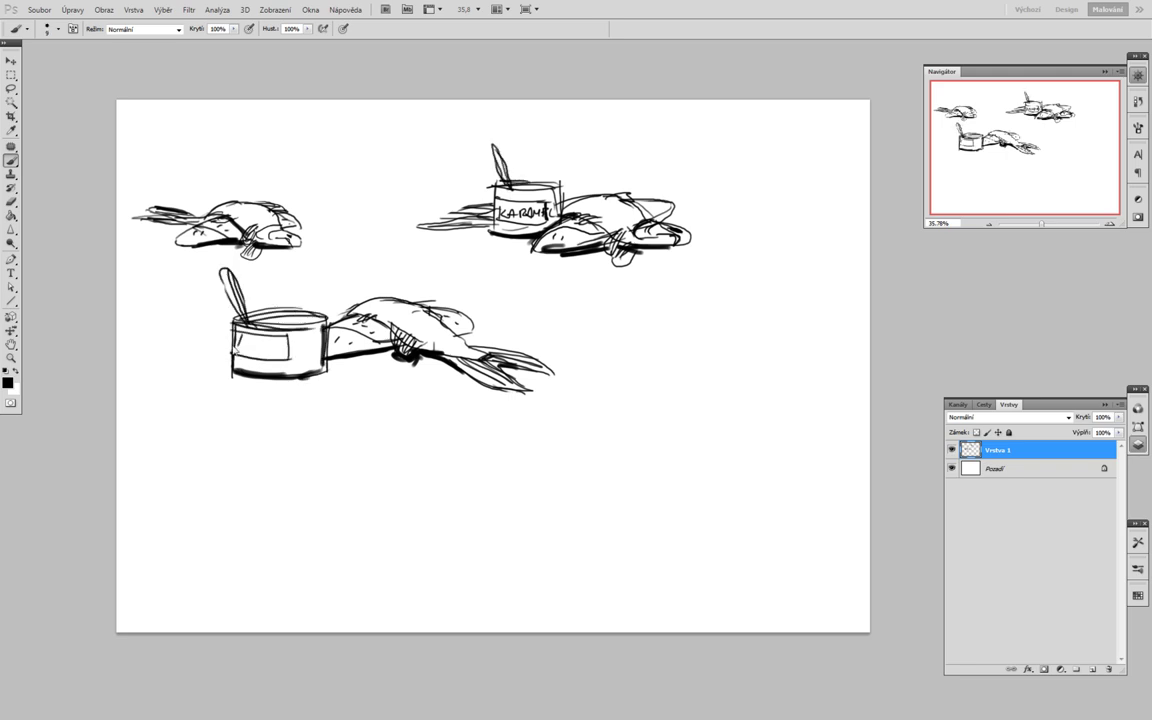
# Step: Copy the can-and-fish group, place the can right of its fish, and sketch the bottom fish's head
pyautogui.press('l')
pyautogui.moveTo(424, 432)
pyautogui.mouseDown()
pyautogui.moveTo(375, 470)
pyautogui.moveTo(635, 425)
pyautogui.mouseUp()
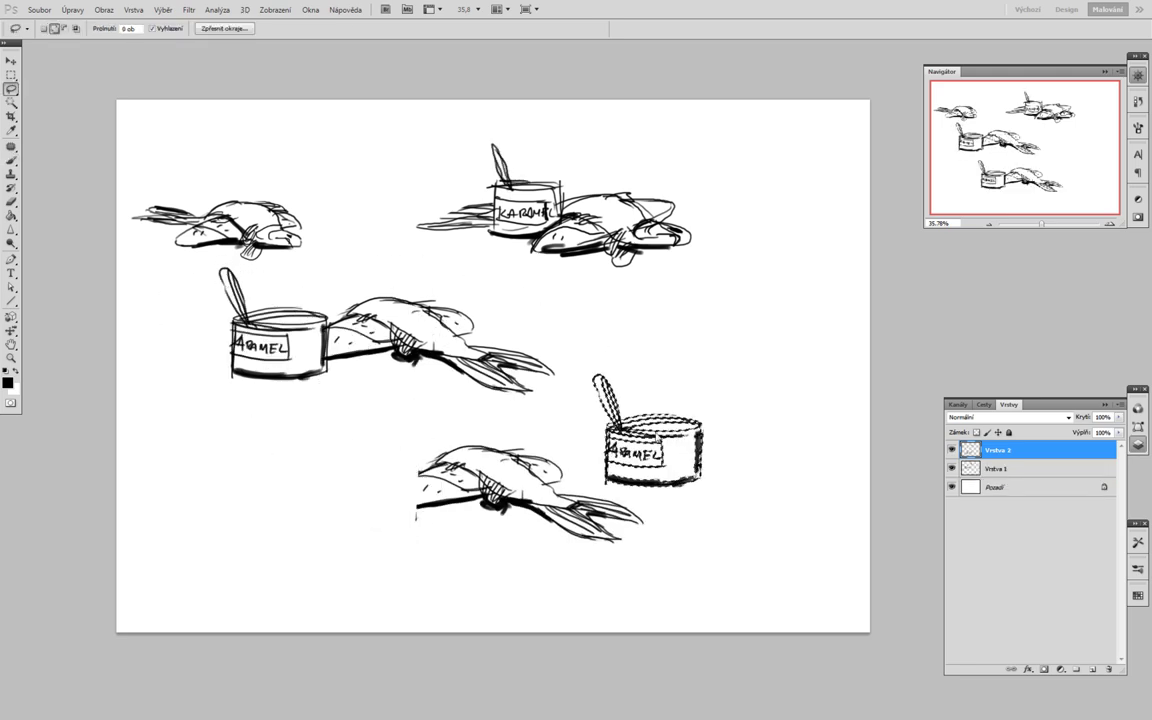
pyautogui.hotkey('ctrl', 'd')
pyautogui.press('b')
pyautogui.moveTo(435, 468); pyautogui.dragTo(418, 494)
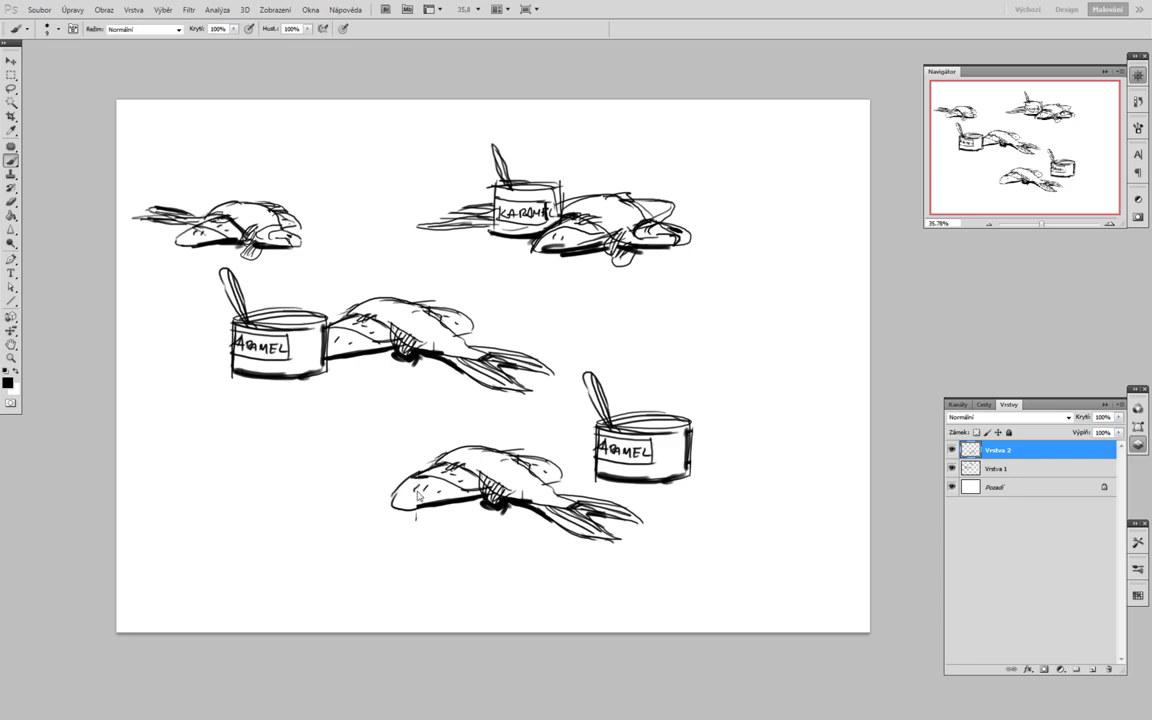
# Step: Shift the lower fish and can right and put the can on its own layer
pyautogui.moveTo(510, 490); pyautogui.dragTo(600, 500)
pyautogui.moveTo(694, 334); pyautogui.dragTo(690, 340)
pyautogui.hotkey('ctrl', 'shift', 'j')
pyautogui.hotkey('ctrl', 't')
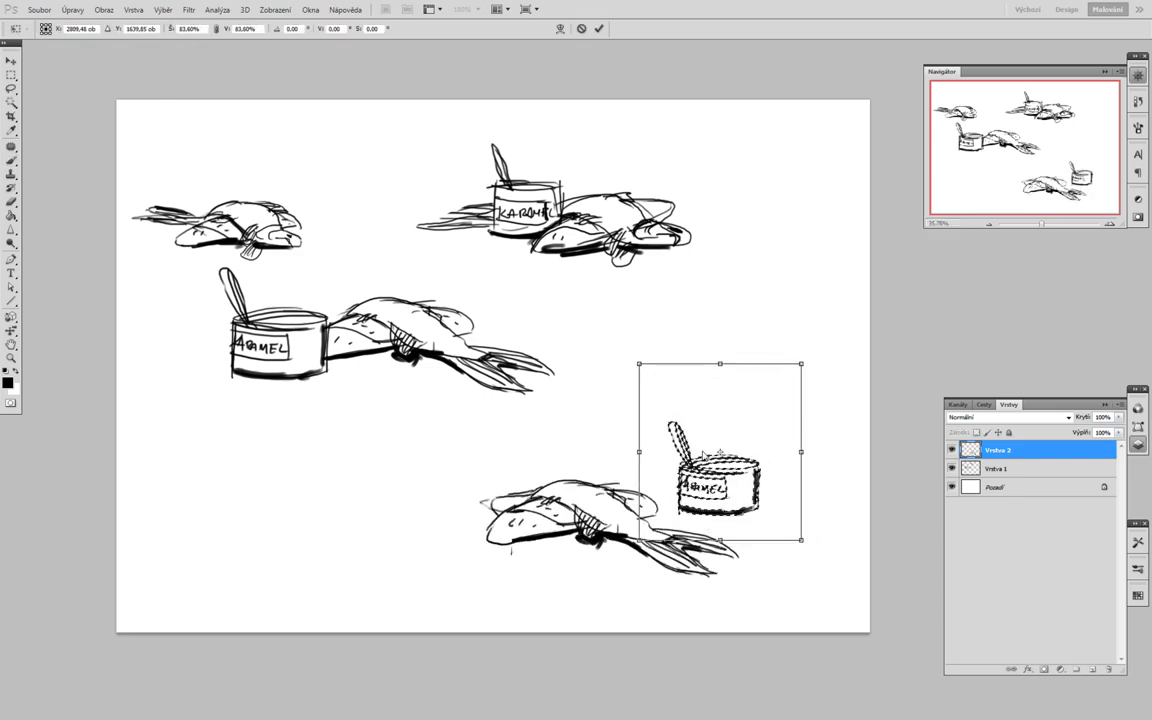
pyautogui.press('Return')
pyautogui.click(1010, 417)
# Step: Scale the bottom fish-and-can group and move it to the lower left
pyautogui.moveTo(440, 520); pyautogui.dragTo(445, 530)
pyautogui.press('Return')
pyautogui.click(995, 468)
pyautogui.moveTo(600, 510); pyautogui.dragTo(345, 520)
pyautogui.hotkey('ctrl', 't')
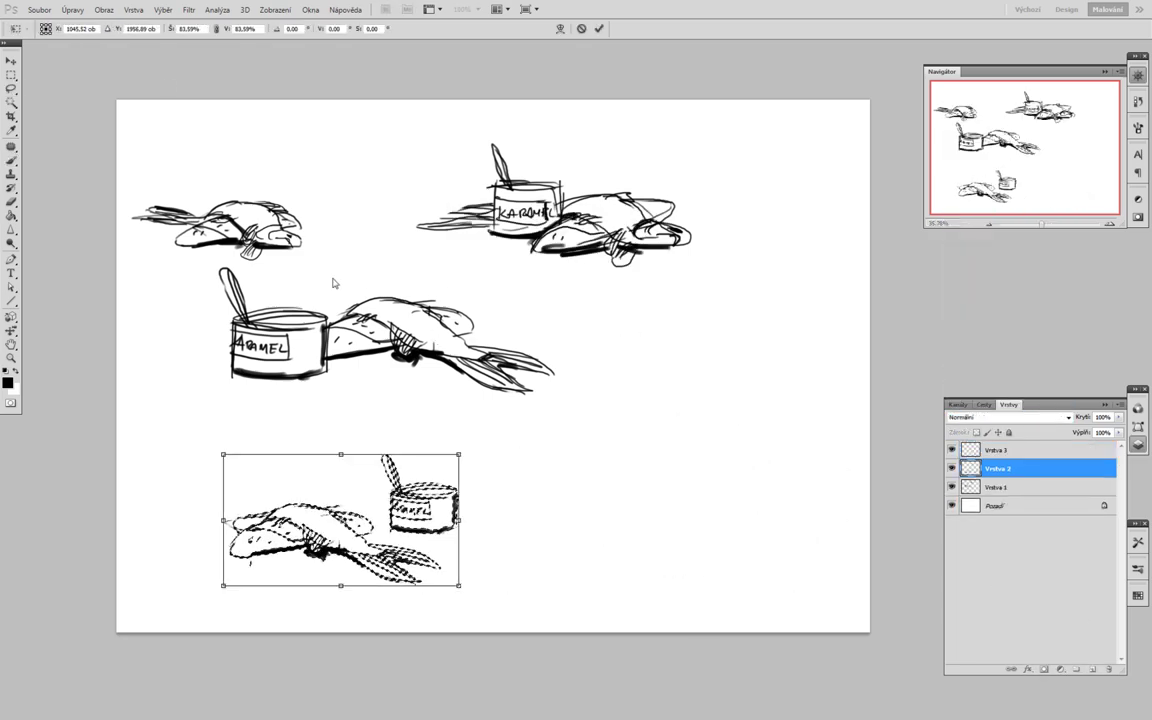
pyautogui.press('Return')
# Step: Merge the sketch layers and shrink the middle can-and-fish group, shifting it right
pyautogui.moveTo(190, 287); pyautogui.dragTo(193, 262)
pyautogui.hotkey('ctrl', 'e')
pyautogui.hotkey('ctrl', 't')
pyautogui.moveTo(188, 340); pyautogui.dragTo(280, 350)
pyautogui.press('Return')
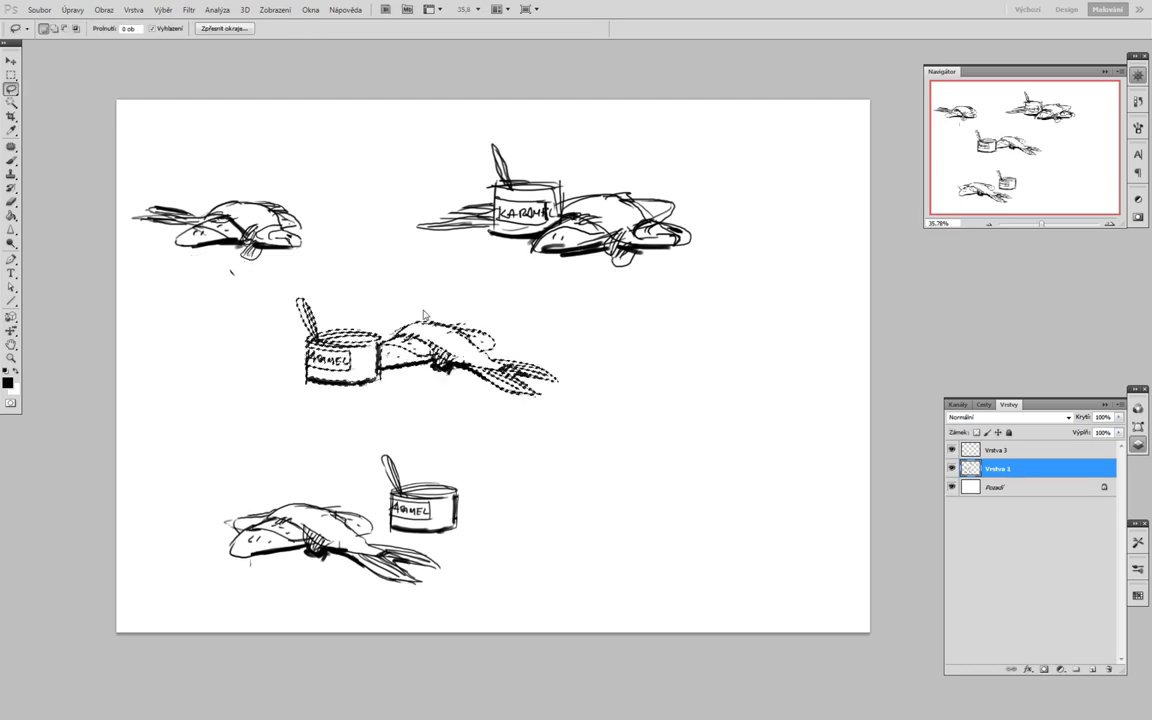
# Step: Duplicate the fish-and-can group onto a new layer at lower right
pyautogui.press('b')
pyautogui.press('l')
pyautogui.moveTo(320, 390)
pyautogui.mouseDown()
pyautogui.moveTo(311, 465)
pyautogui.moveTo(586, 439)
pyautogui.mouseUp()
pyautogui.hotkey('ctrl', 'j')
pyautogui.press('b')
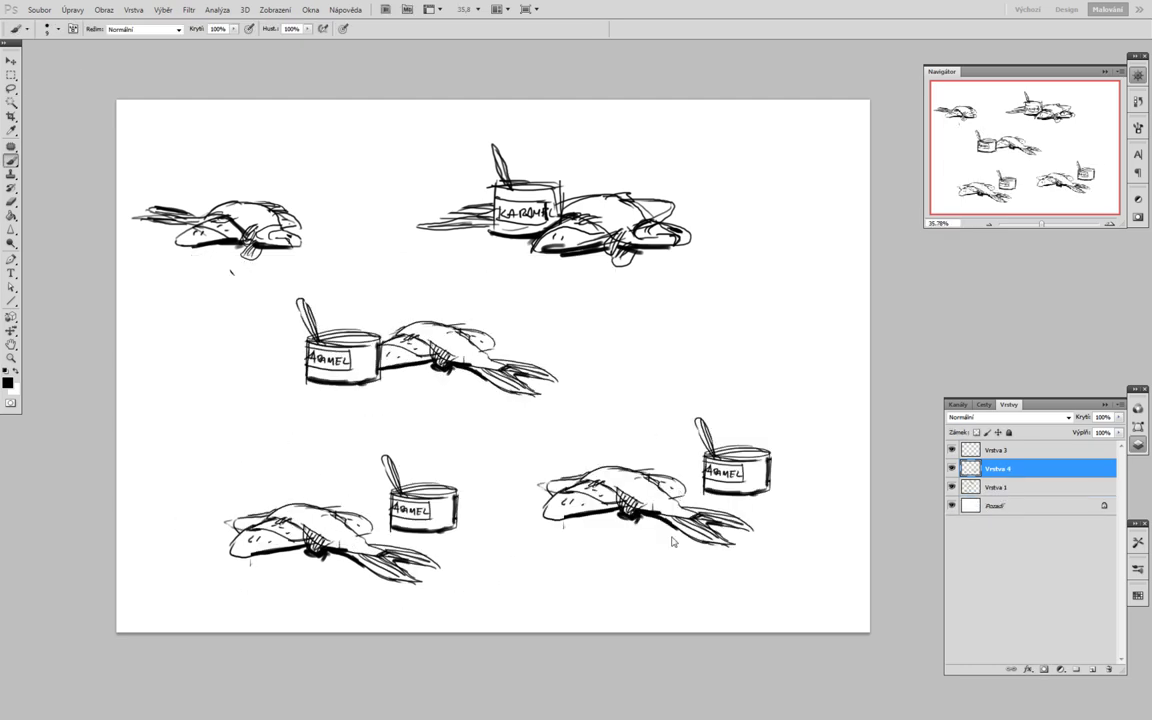
# Step: Redraw the lower-right fish bending down-right and shift that group right and down
pyautogui.moveTo(620, 492); pyautogui.dragTo(675, 503)
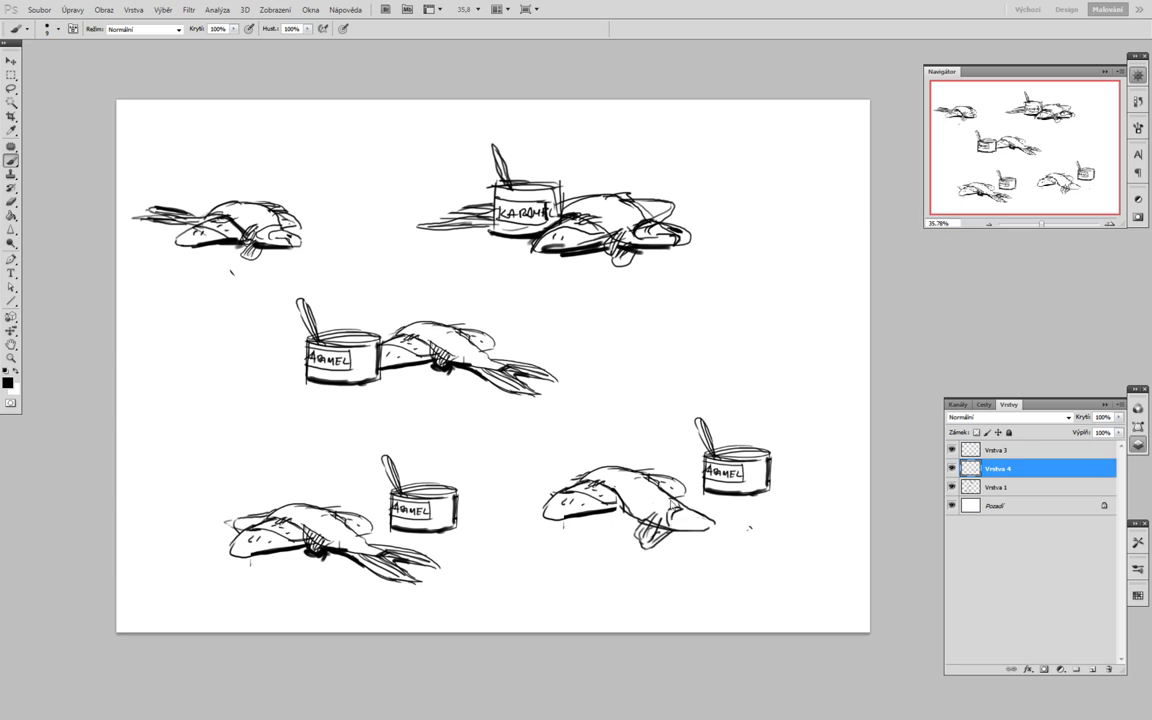
pyautogui.moveTo(560, 478)
pyautogui.mouseDown()
pyautogui.moveTo(500, 484)
pyautogui.moveTo(550, 480)
pyautogui.mouseUp()
pyautogui.hotkey('ctrl', 'z')
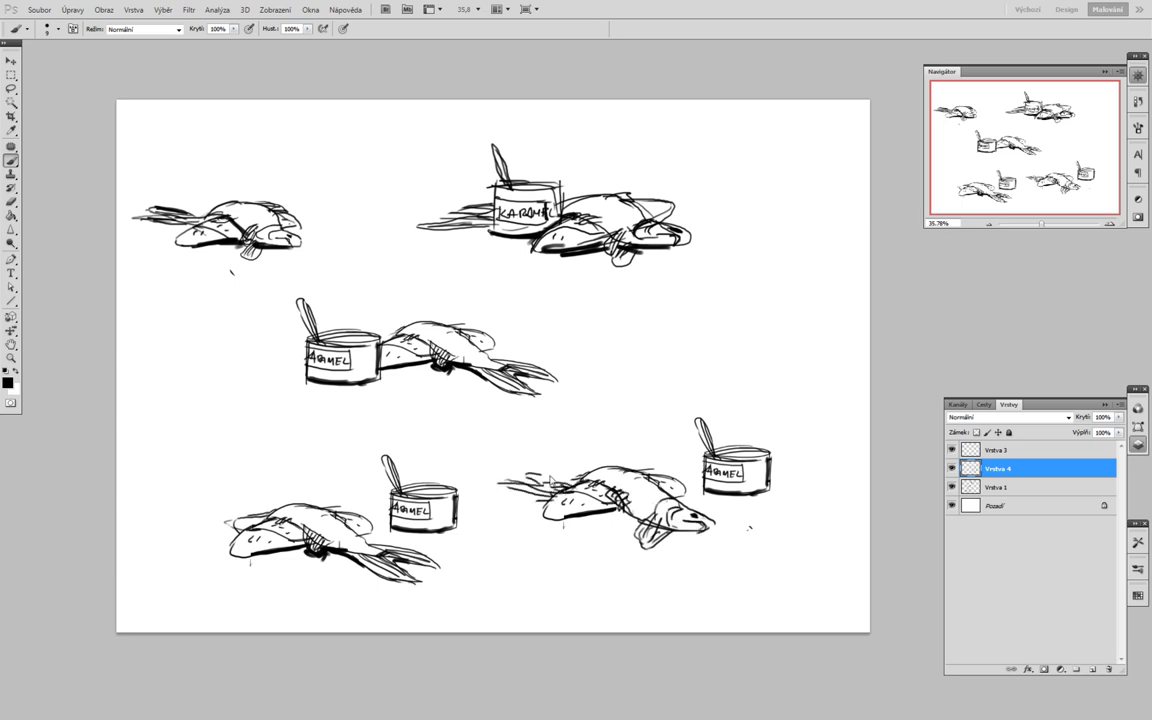
pyautogui.moveTo(620, 490); pyautogui.dragTo(651, 508)
pyautogui.click(995, 450)
pyautogui.click(1010, 417)
# Step: Set the cans layer to Multiply, pick a foreground colour, and start outlining a sixth fish at middle right
pyautogui.click(990, 154)
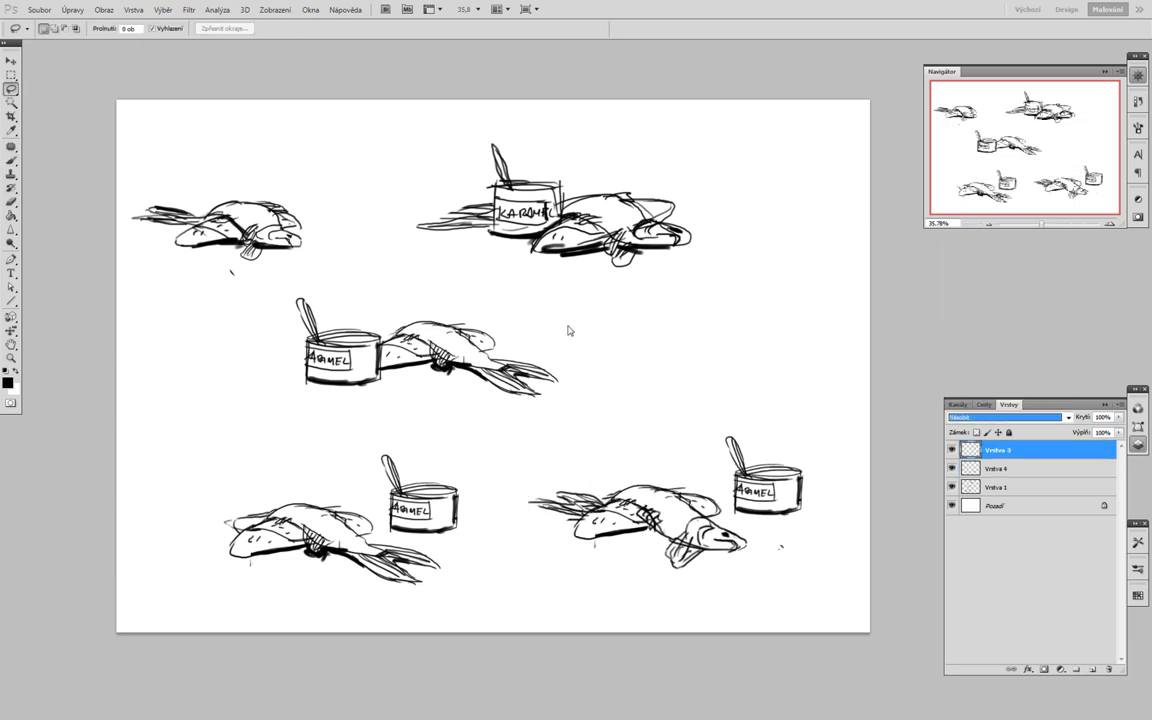
pyautogui.click(8, 381)
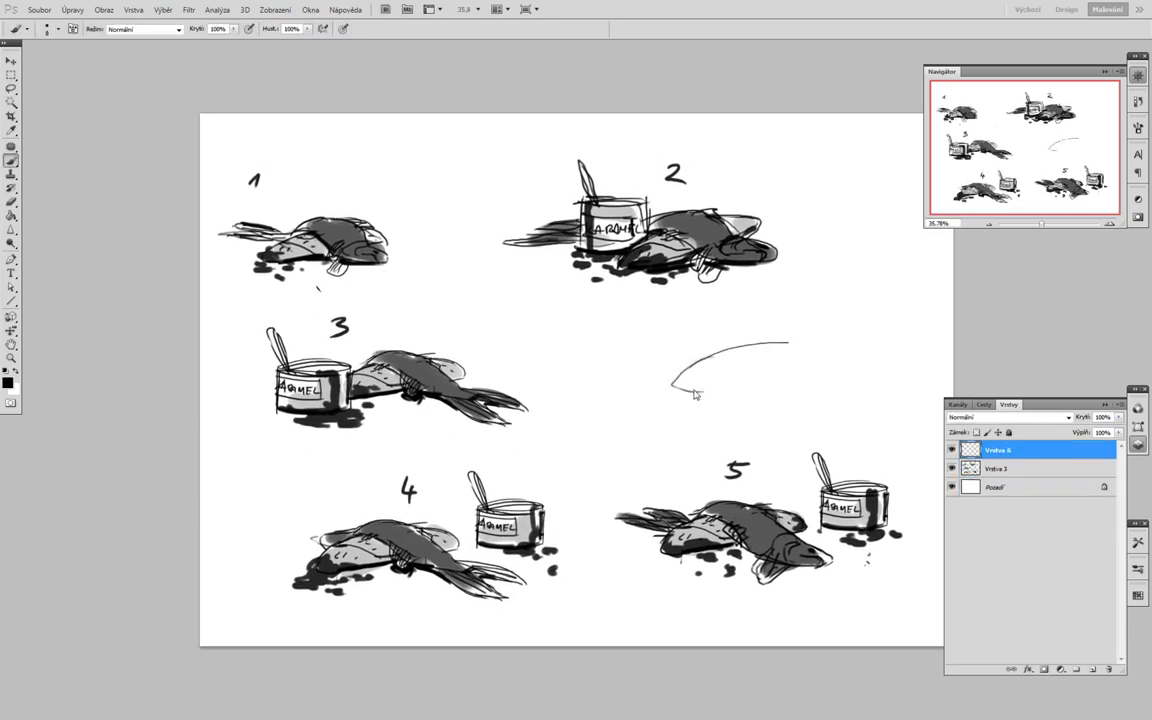
pyautogui.moveTo(695, 394)
pyautogui.mouseDown()
pyautogui.moveTo(718, 357)
pyautogui.moveTo(846, 394)
pyautogui.mouseUp()
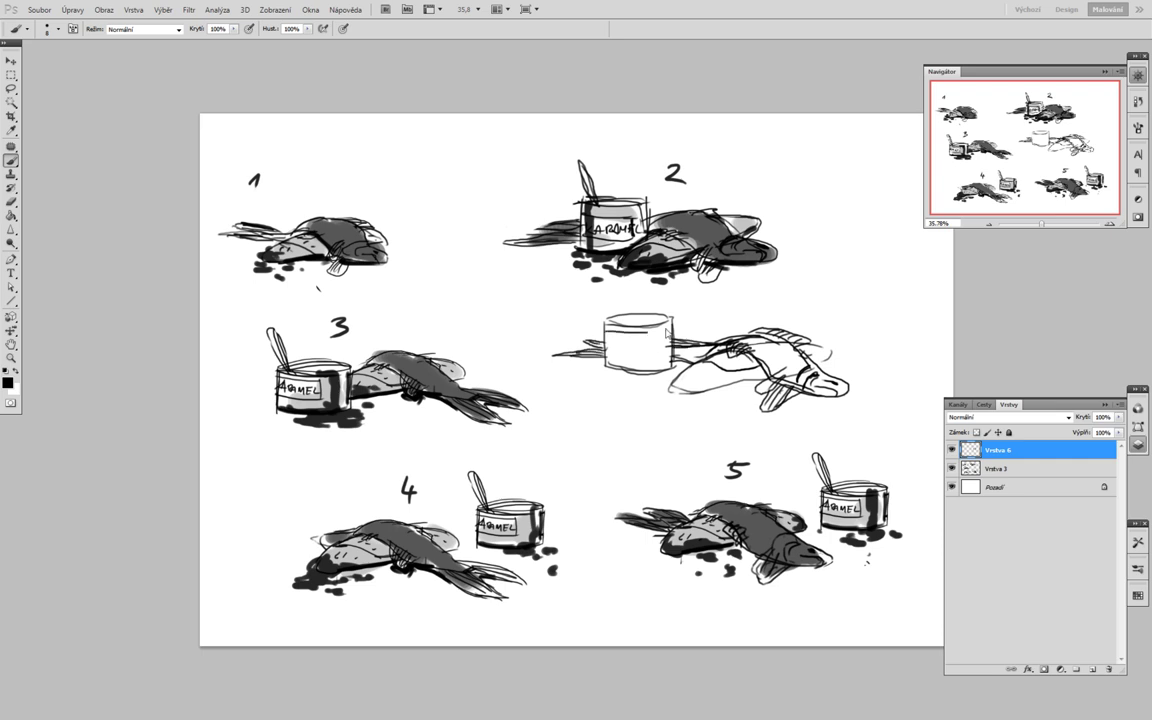
# Step: Shade the sixth fish and can grey on a new Multiply layer
pyautogui.click(1092, 668)
pyautogui.click(1010, 417)
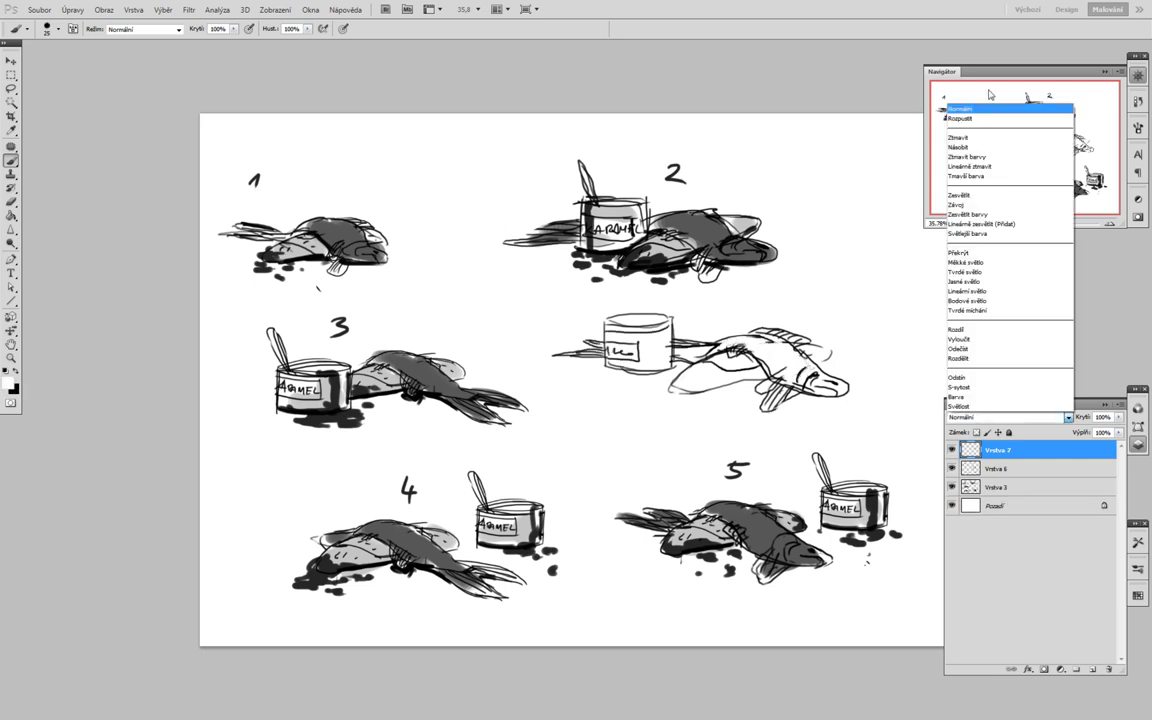
pyautogui.click(960, 143)
pyautogui.moveTo(650, 350); pyautogui.dragTo(755, 305)
pyautogui.moveTo(560, 350); pyautogui.dragTo(750, 300)
pyautogui.moveTo(575, 300)
pyautogui.mouseDown()
pyautogui.moveTo(700, 358)
pyautogui.moveTo(755, 325)
pyautogui.mouseUp()
pyautogui.moveTo(545, 330); pyautogui.dragTo(620, 335)
pyautogui.moveTo(565, 285)
pyautogui.mouseDown()
pyautogui.moveTo(649, 383)
pyautogui.moveTo(720, 405)
pyautogui.mouseUp()
pyautogui.press('[')
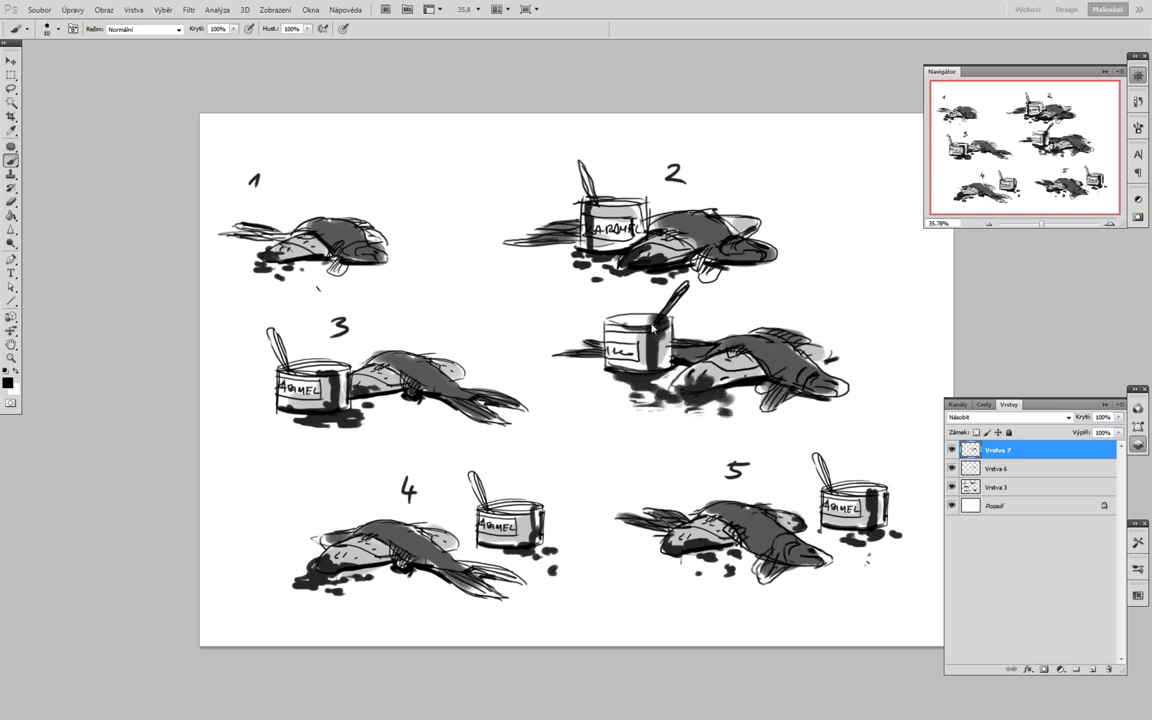
# Step: Move sketch 6 down, shrink it slightly, and hide the side panels
pyautogui.hotkey('ctrl', 't')
pyautogui.moveTo(700, 355); pyautogui.dragTo(695, 382)
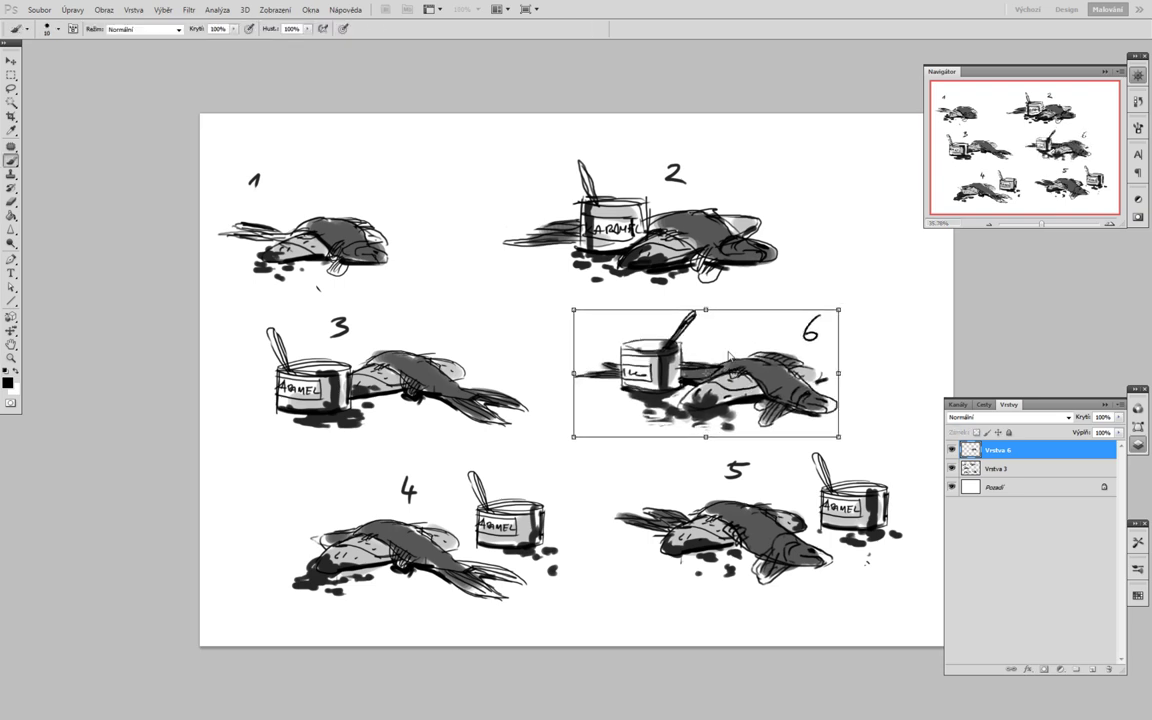
pyautogui.press('Return')
pyautogui.press('Tab')
# Step: Cross out sketches 2, 3, 4 and the can in 5, circle sketch 1, and lasso sketch 5
pyautogui.press(']')
pyautogui.press(']')
pyautogui.press(']')
pyautogui.moveTo(248, 448); pyautogui.dragTo(482, 305)
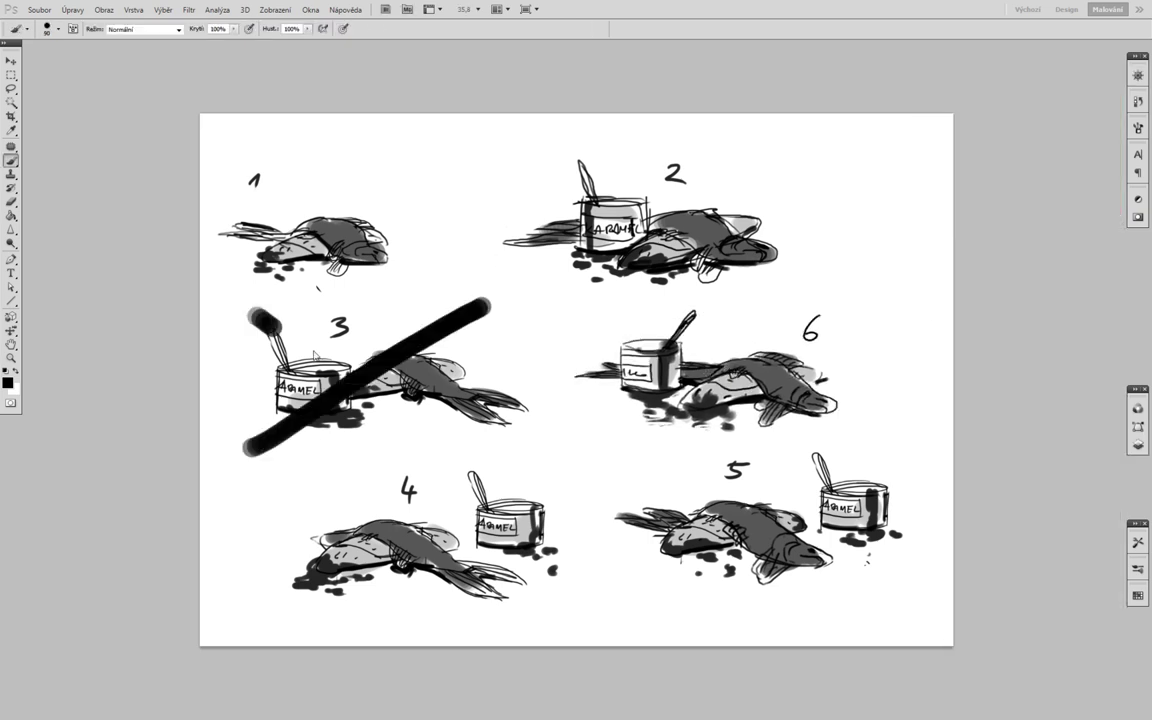
pyautogui.moveTo(257, 316); pyautogui.dragTo(490, 425)
pyautogui.moveTo(553, 163); pyautogui.dragTo(740, 288)
pyautogui.moveTo(752, 158); pyautogui.dragTo(553, 283)
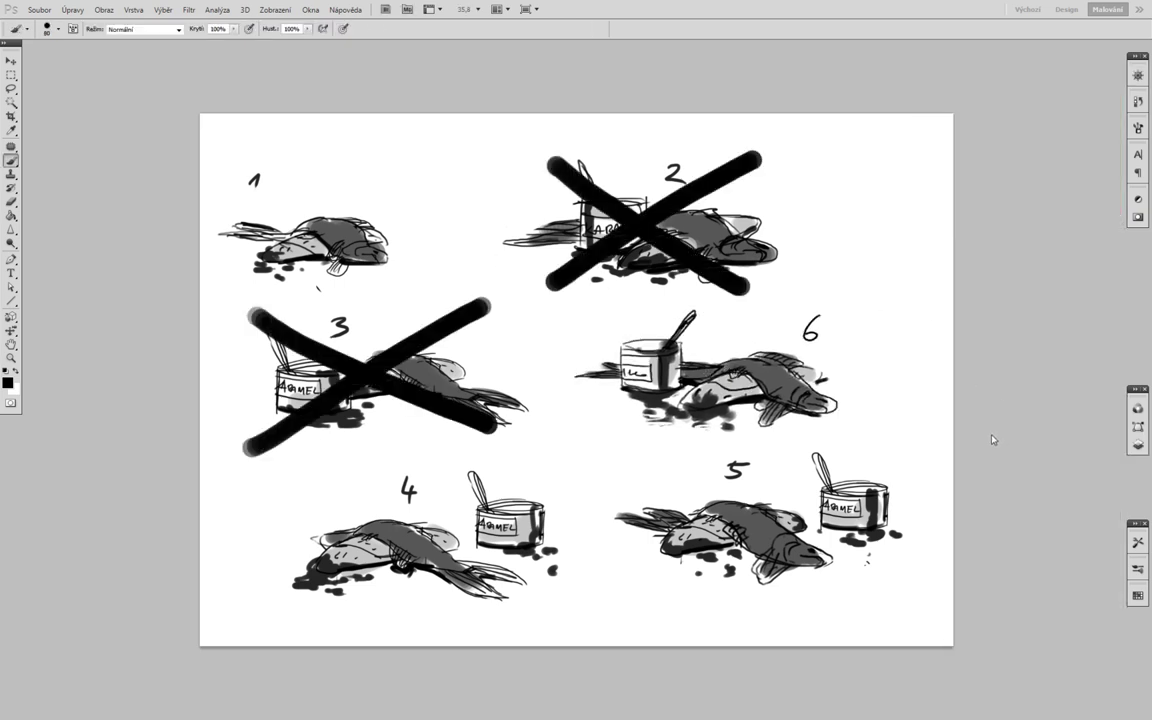
pyautogui.moveTo(315, 495); pyautogui.dragTo(570, 600)
pyautogui.moveTo(555, 455); pyautogui.dragTo(335, 605)
pyautogui.moveTo(325, 175); pyautogui.dragTo(285, 145)
pyautogui.moveTo(800, 458); pyautogui.dragTo(918, 555)
pyautogui.press('l')
pyautogui.moveTo(648, 445); pyautogui.dragTo(940, 605)
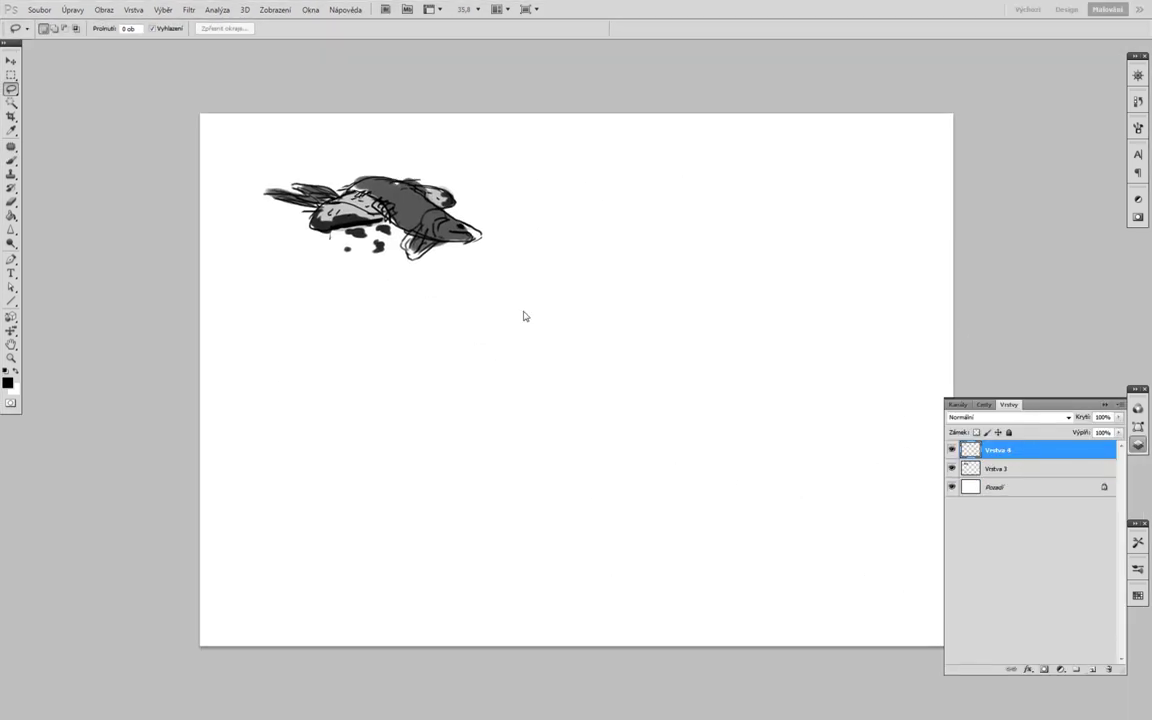
# Step: Shrink the earlier fish drawing to a thumbnail and check the brush size and hardness
pyautogui.hotkey('ctrl', 't')
pyautogui.moveTo(482, 176); pyautogui.dragTo(422, 165)
pyautogui.press('Return')
pyautogui.press('b')
pyautogui.rightClick(532, 334)
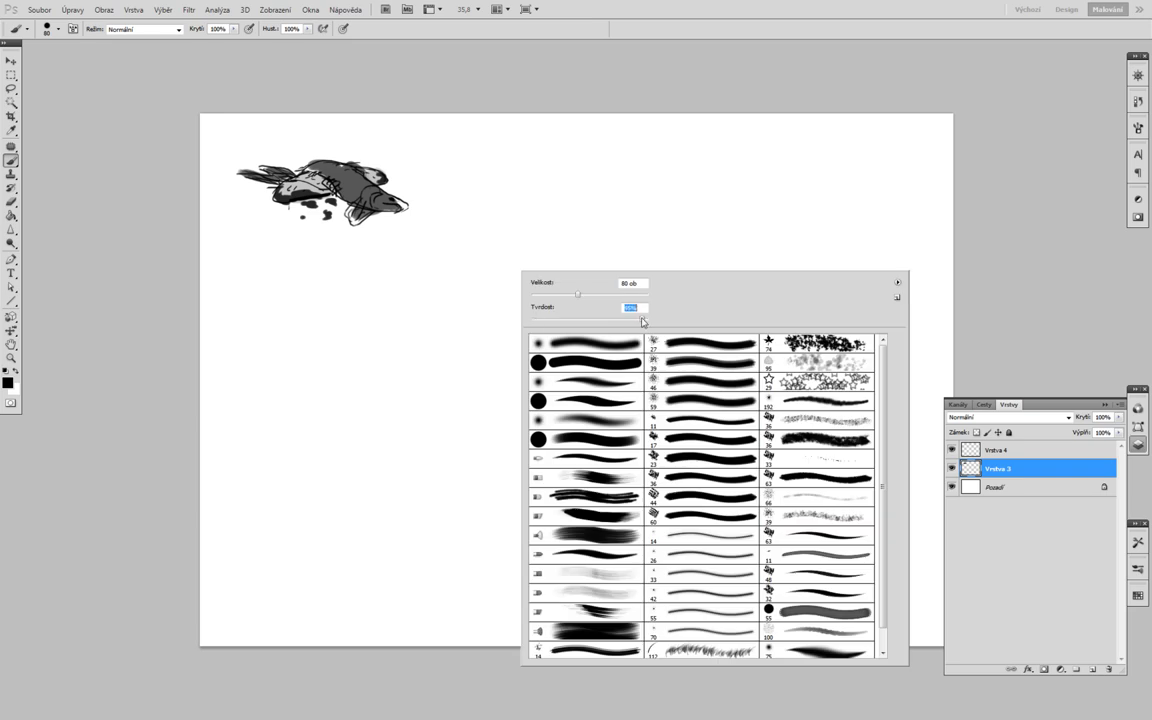
pyautogui.press('Escape')
# Step: Sketch a long oval fish body with loose inner curves
pyautogui.moveTo(399, 432)
pyautogui.mouseDown()
pyautogui.moveTo(728, 342)
pyautogui.moveTo(386, 494)
pyautogui.moveTo(730, 346)
pyautogui.mouseUp()
pyautogui.moveTo(410, 385); pyautogui.dragTo(613, 380)
pyautogui.moveTo(385, 400); pyautogui.dragTo(500, 408)
pyautogui.moveTo(517, 412); pyautogui.dragTo(585, 397)
pyautogui.moveTo(400, 385); pyautogui.dragTo(640, 330)
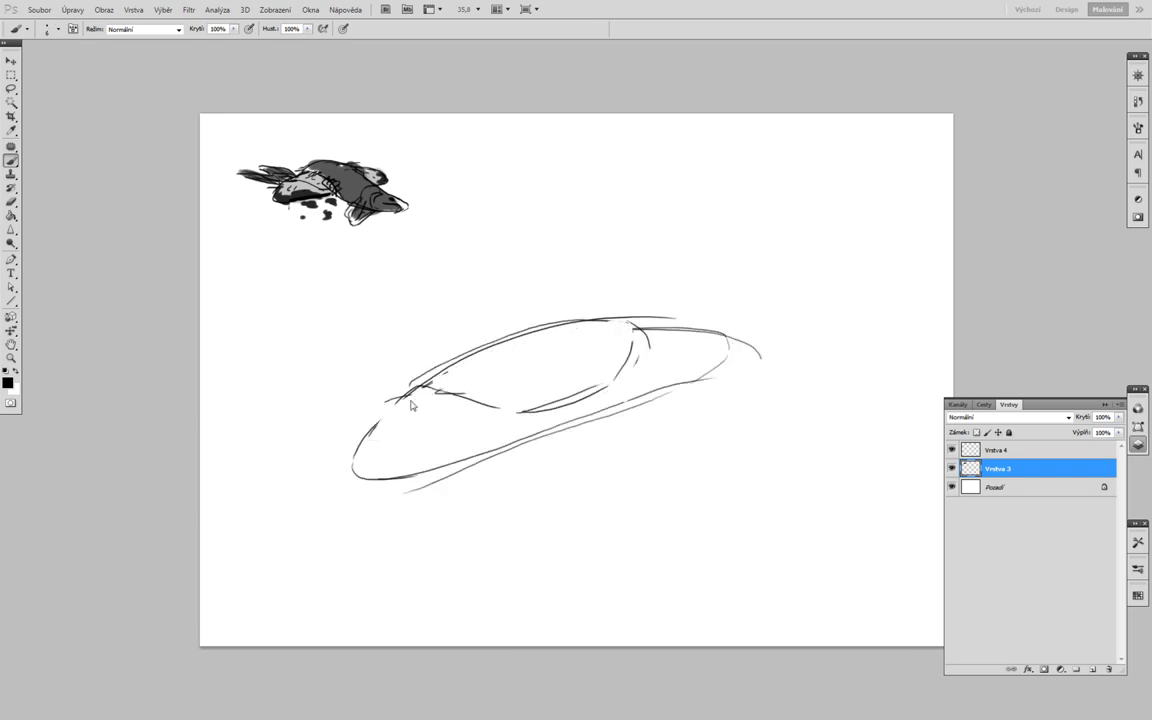
pyautogui.moveTo(555, 310); pyautogui.dragTo(760, 350)
pyautogui.scroll(-1, 571, 355)
# Step: Copy the body sketch onto a new layer and shift it down and right
pyautogui.press('l')
pyautogui.moveTo(625, 208); pyautogui.dragTo(535, 265)
pyautogui.hotkey('ctrl', 'j')
pyautogui.moveTo(588, 361); pyautogui.dragTo(640, 385)
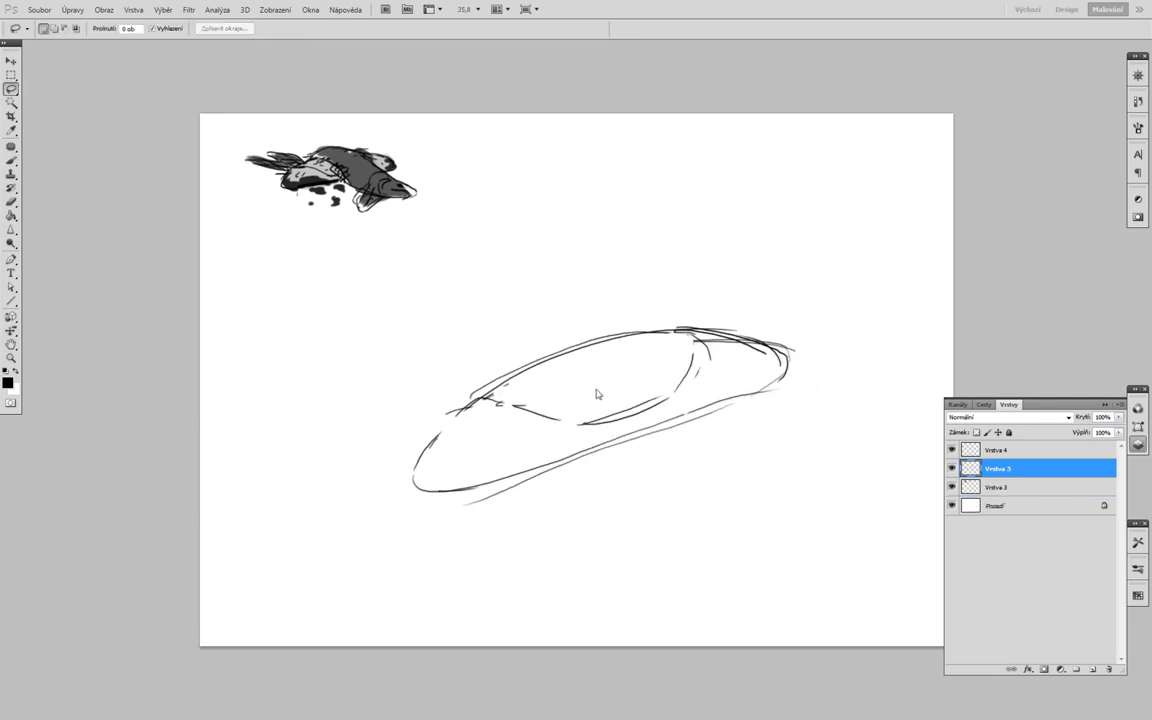
pyautogui.press('b')
# Step: Extend the fish body shape toward the right with loose strokes
pyautogui.moveTo(540, 372); pyautogui.dragTo(845, 478)
pyautogui.moveTo(760, 392); pyautogui.dragTo(855, 435)
pyautogui.moveTo(540, 330); pyautogui.dragTo(790, 350)
pyautogui.hscroll(2, 600, 360)
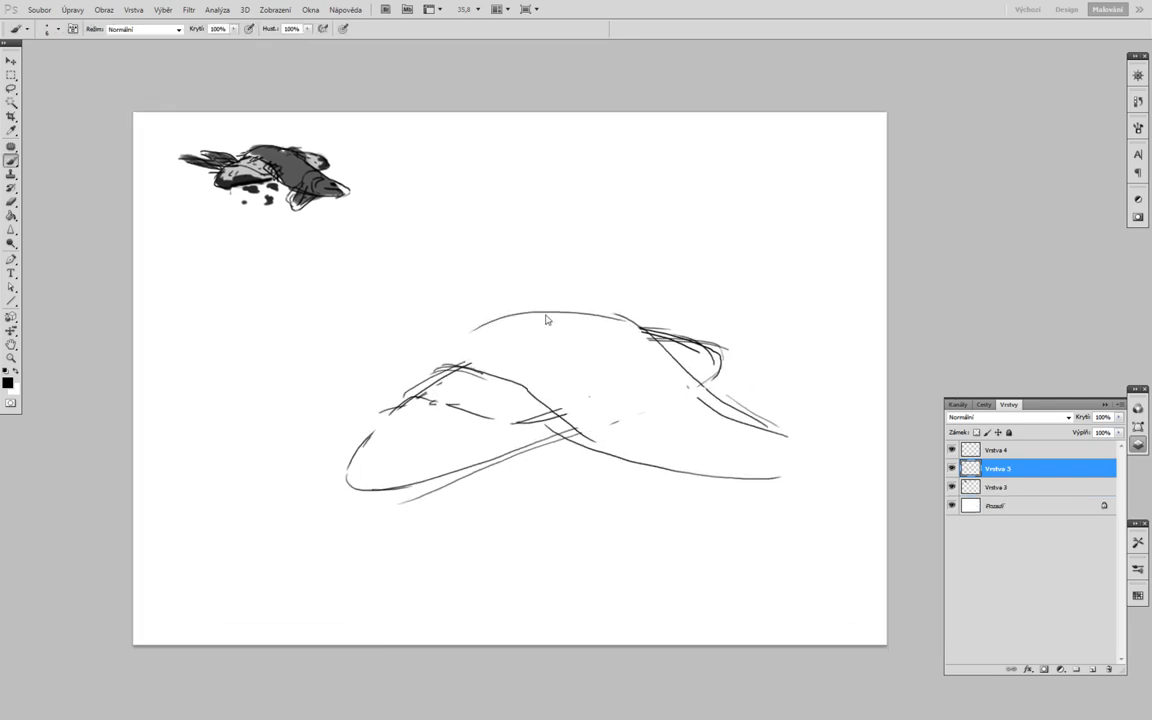
# Step: Extend the body leftward with long lines and sketch the tail at the left end
pyautogui.moveTo(480, 372); pyautogui.dragTo(330, 390)
pyautogui.moveTo(440, 370); pyautogui.dragTo(350, 385)
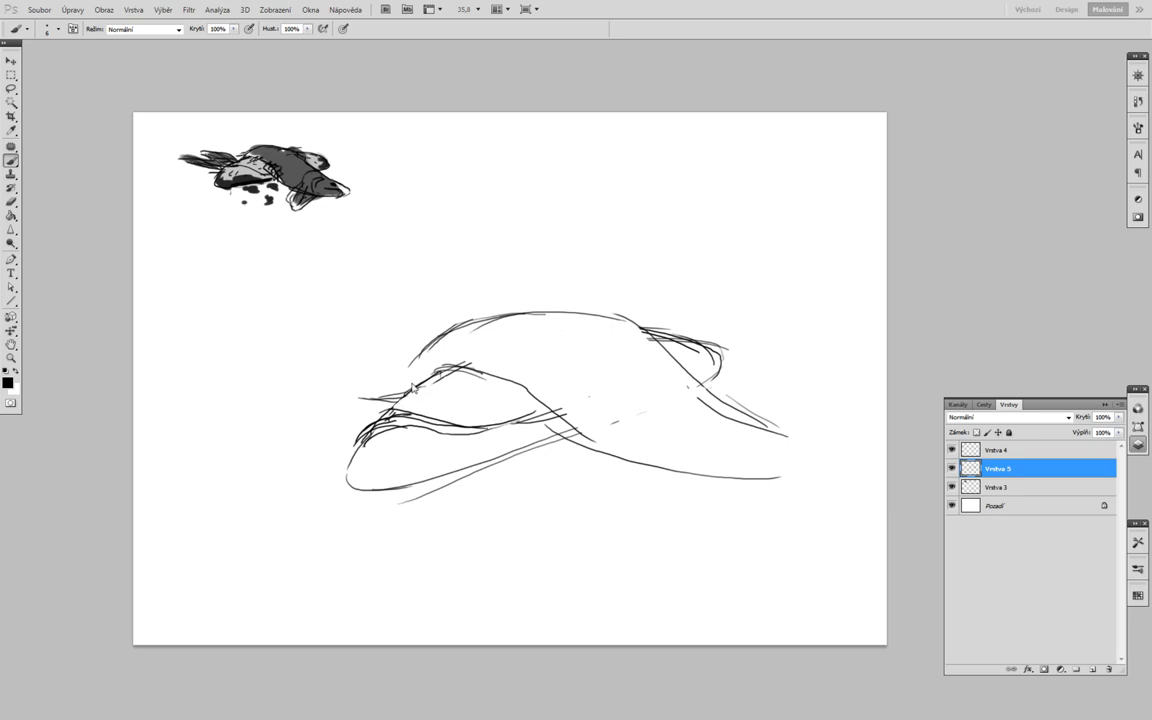
pyautogui.moveTo(400, 310); pyautogui.dragTo(295, 355)
pyautogui.moveTo(360, 400); pyautogui.dragTo(222, 383)
pyautogui.moveTo(181, 366)
pyautogui.mouseDown()
pyautogui.moveTo(295, 371)
pyautogui.moveTo(140, 376)
pyautogui.mouseUp()
pyautogui.moveTo(300, 367); pyautogui.dragTo(236, 340)
pyautogui.moveTo(215, 331); pyautogui.dragTo(305, 330)
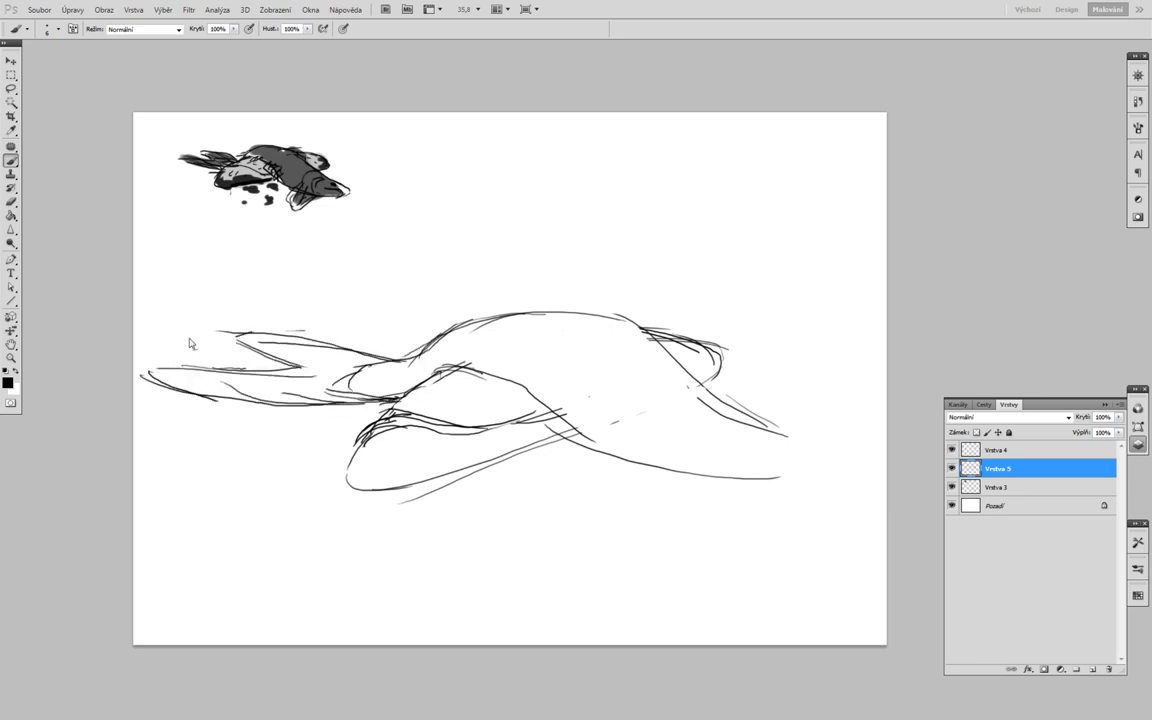
# Step: Select the tail strokes and reshape and reposition them
pyautogui.press('l')
pyautogui.moveTo(443, 377); pyautogui.dragTo(420, 420)
pyautogui.hotkey('ctrl', 't')
pyautogui.moveTo(300, 365); pyautogui.dragTo(325, 365)
pyautogui.press('Return')
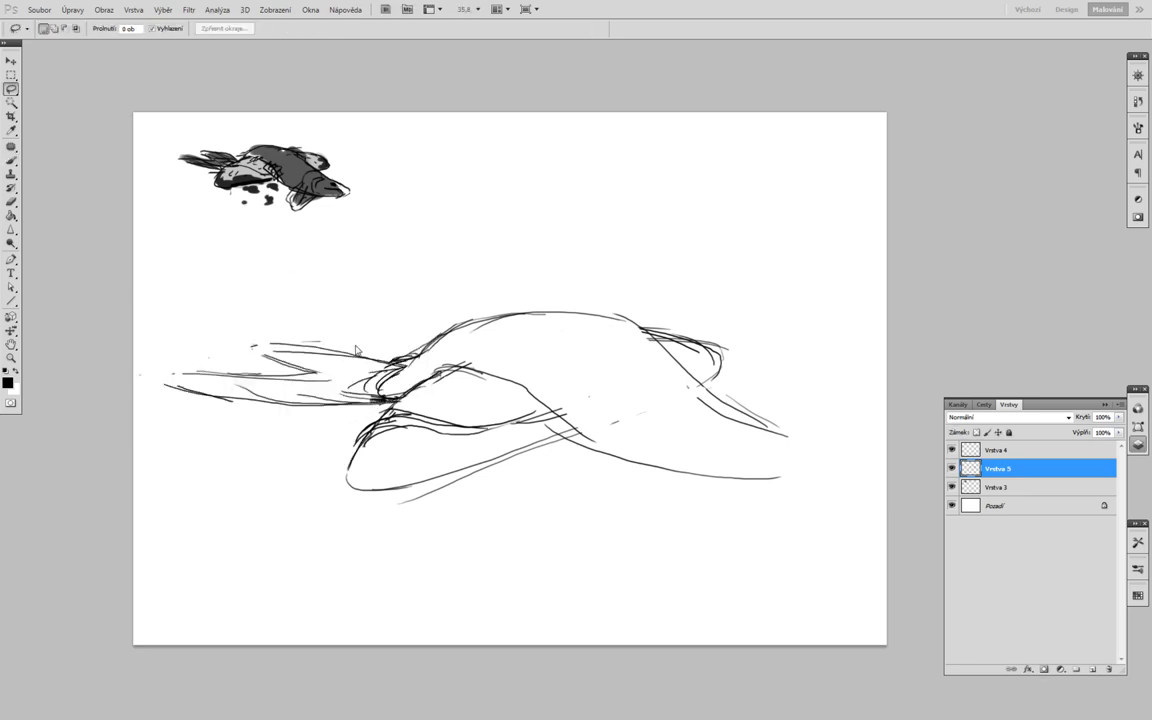
pyautogui.moveTo(470, 320); pyautogui.dragTo(438, 343)
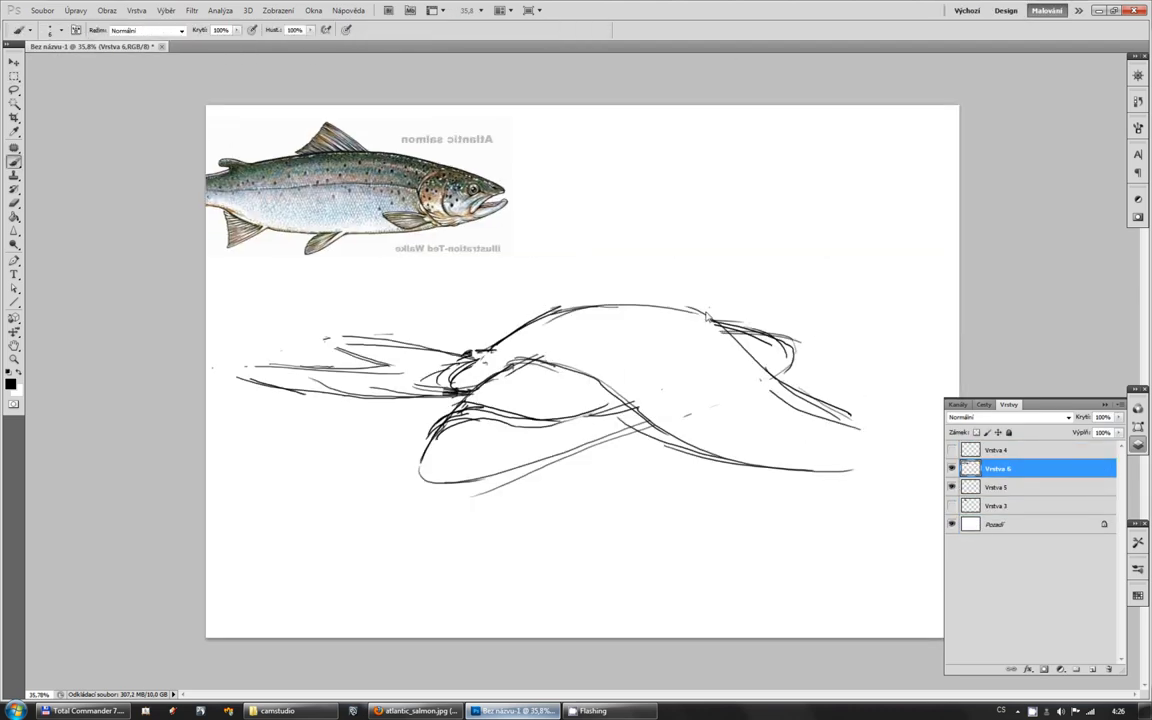
# Step: On Vrstva 5, sketch the salmon's head, gill curves, pectoral fin and dorsal fin
pyautogui.scroll(-1, 489, 463)
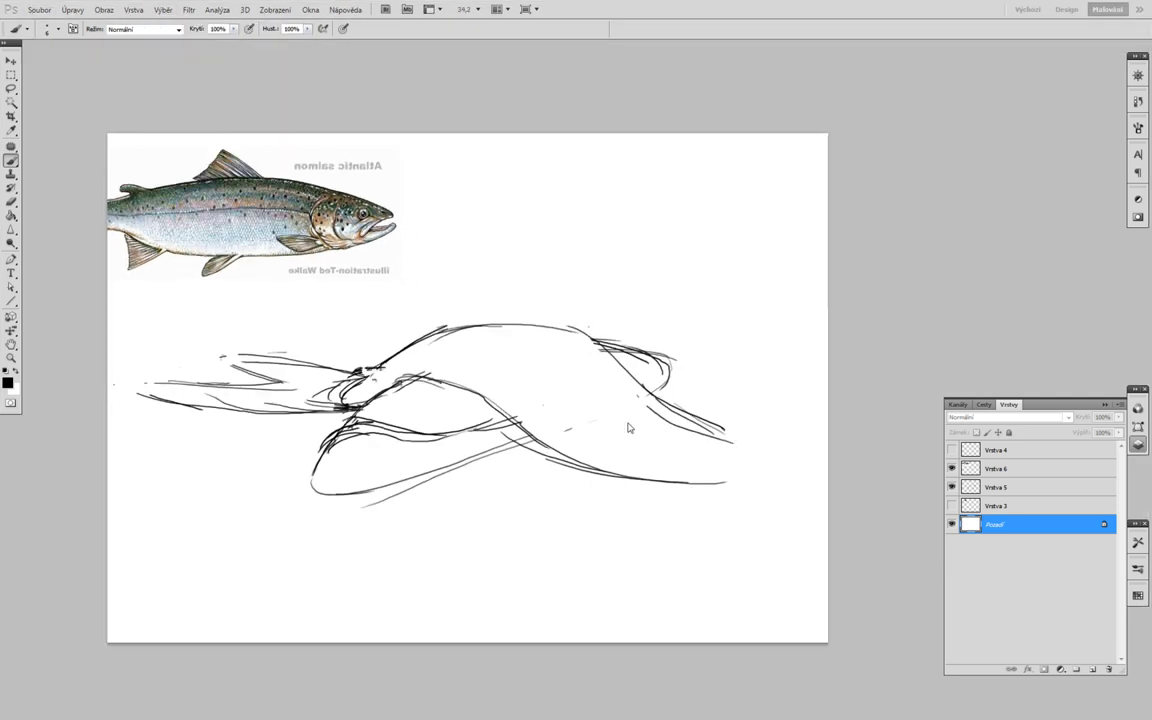
pyautogui.hotkey('alt', ']')
pyautogui.hotkey('alt', ']')
pyautogui.hotkey('alt', '[')
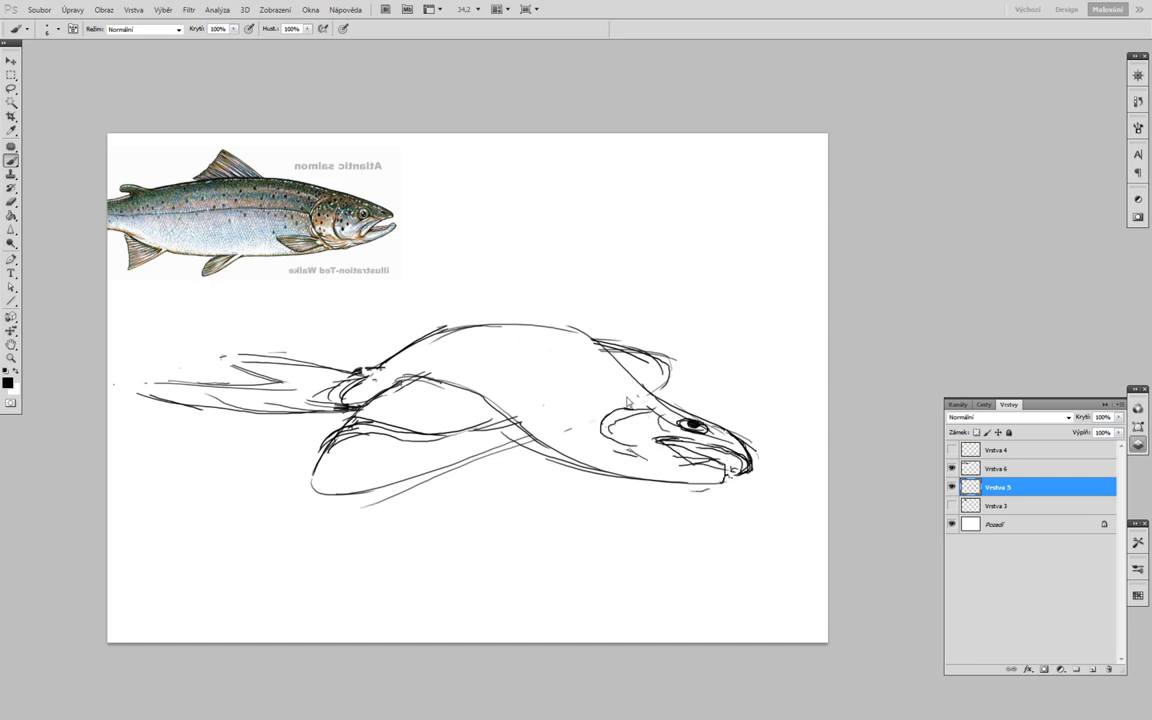
pyautogui.moveTo(627, 402)
pyautogui.mouseDown()
pyautogui.moveTo(616, 466)
pyautogui.moveTo(520, 455)
pyautogui.moveTo(500, 470)
pyautogui.mouseUp()
pyautogui.moveTo(560, 440)
pyautogui.mouseDown()
pyautogui.moveTo(510, 465)
pyautogui.moveTo(545, 488)
pyautogui.mouseUp()
pyautogui.moveTo(600, 385); pyautogui.dragTo(545, 325)
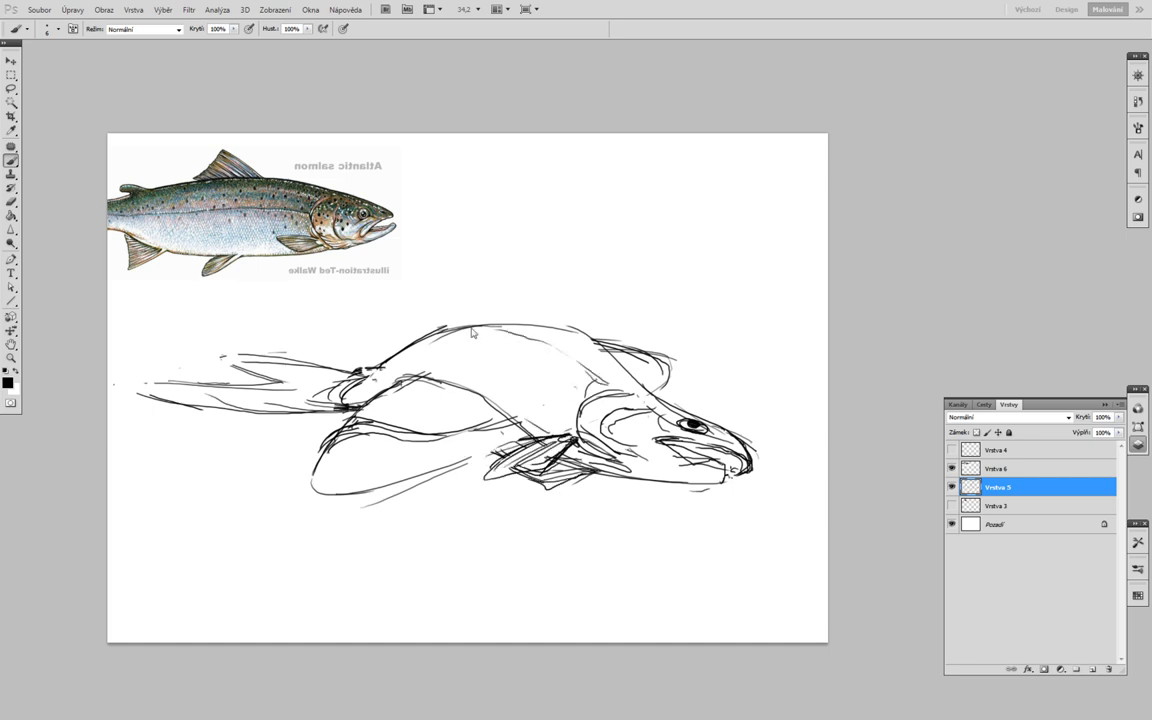
pyautogui.moveTo(460, 325); pyautogui.dragTo(585, 318)
# Step: Add dark body and tail lines, sketch the puddle, then resize the reference and fade the sketch
pyautogui.moveTo(418, 345)
pyautogui.mouseDown()
pyautogui.moveTo(334, 372)
pyautogui.moveTo(172, 375)
pyautogui.moveTo(340, 372)
pyautogui.moveTo(180, 392)
pyautogui.mouseUp()
pyautogui.moveTo(310, 418); pyautogui.dragTo(387, 400)
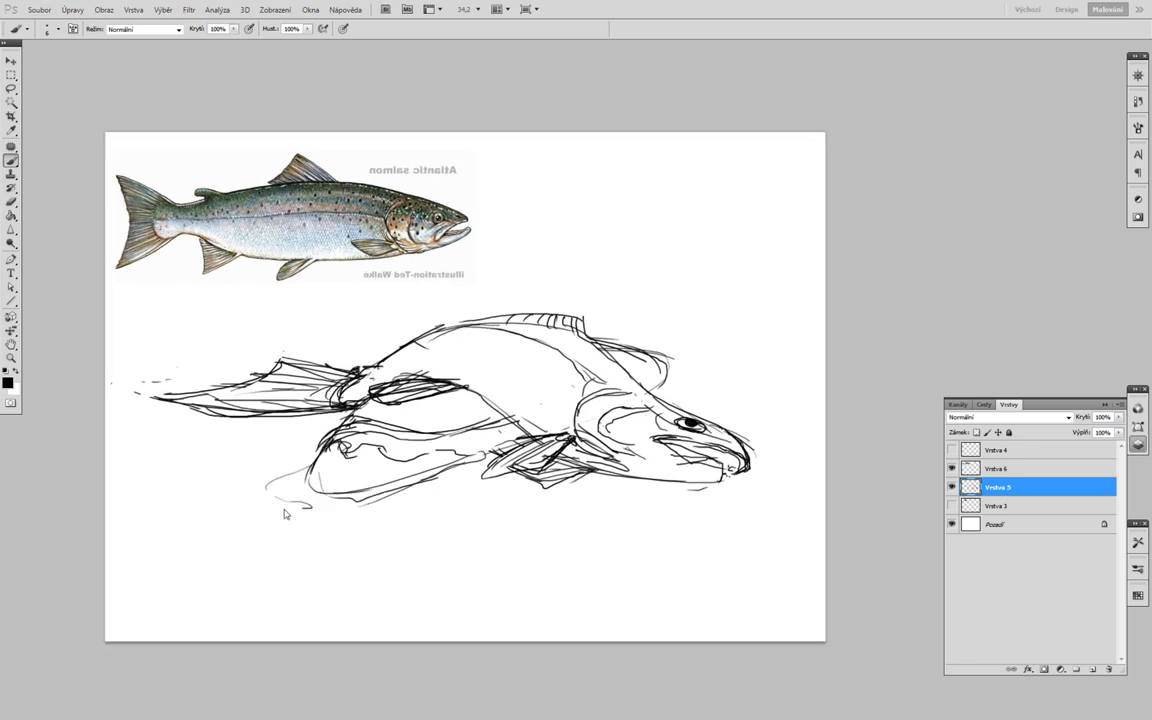
pyautogui.moveTo(283, 511)
pyautogui.mouseDown()
pyautogui.moveTo(440, 500)
pyautogui.moveTo(400, 540)
pyautogui.mouseUp()
pyautogui.hotkey('ctrl', 't')
pyautogui.moveTo(475, 282); pyautogui.dragTo(409, 258)
pyautogui.press('Return')
pyautogui.click(1000, 487)
# Step: Create a new line-art layer and set up a small hard brush
pyautogui.press('3')
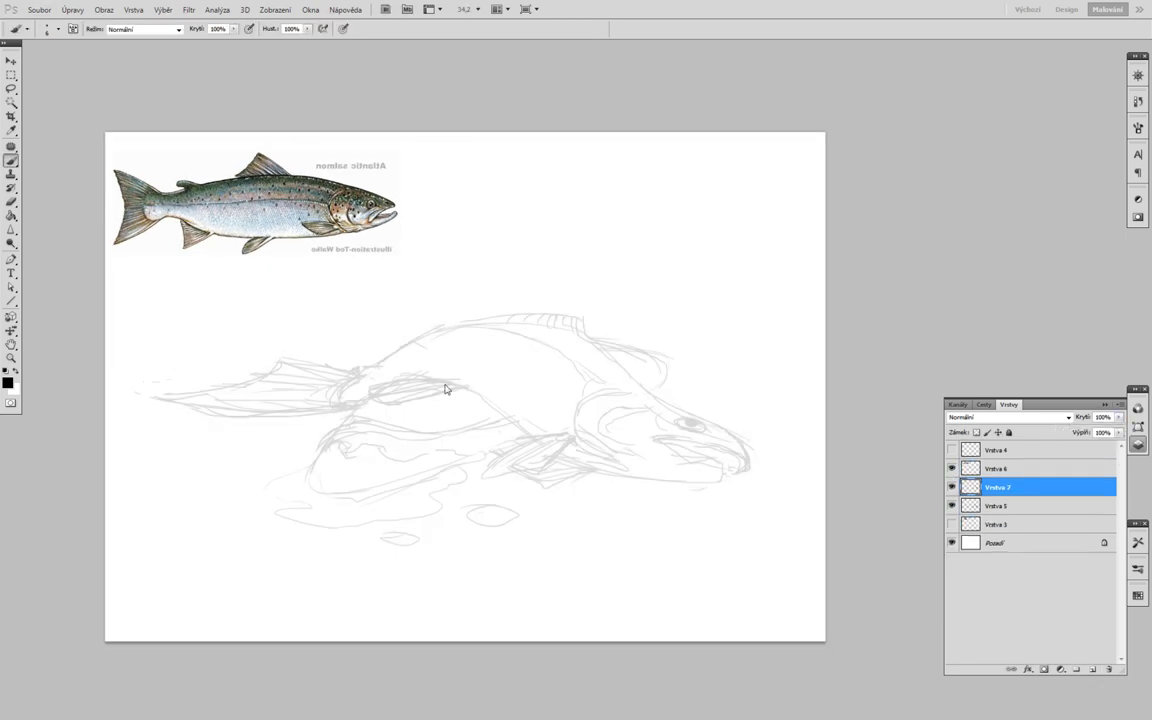
pyautogui.hotkey('ctrl', 'shift', 'alt', 'n')
pyautogui.press('b')
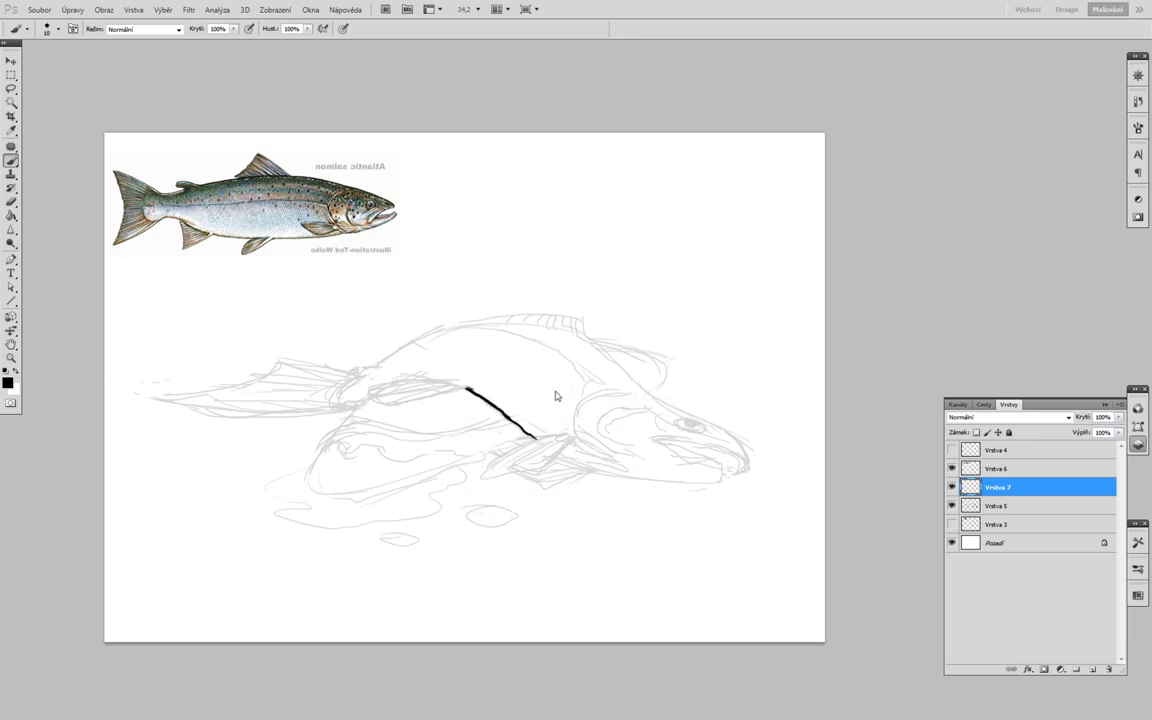
pyautogui.click(1138, 130)
pyautogui.hotkey('ctrl', 'z')
# Step: Ink the pectoral fin rays and a bold back contour running to the head
pyautogui.moveTo(541, 445); pyautogui.dragTo(482, 485)
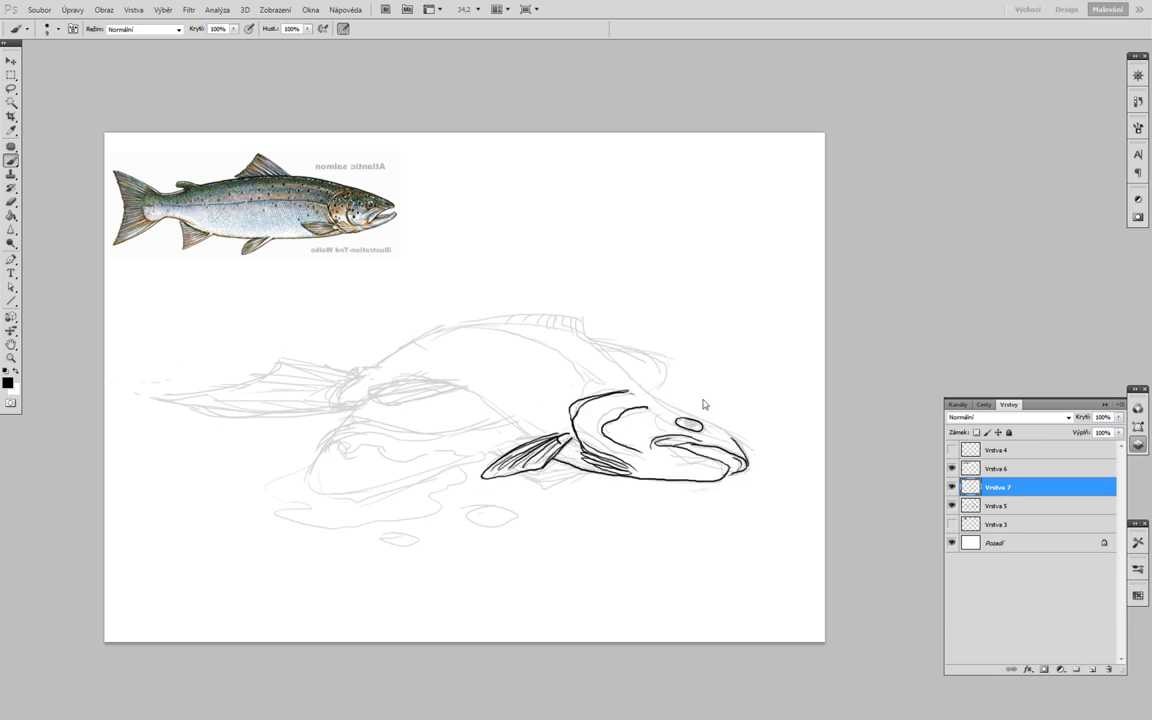
pyautogui.moveTo(406, 347); pyautogui.dragTo(694, 386)
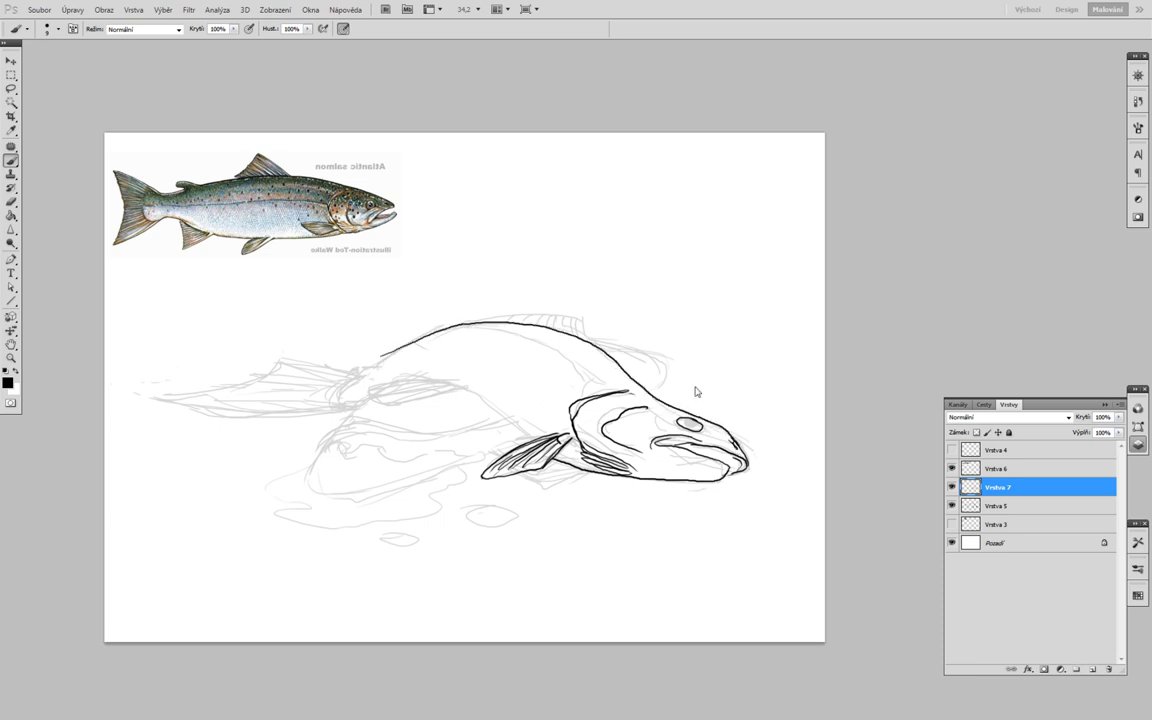
pyautogui.hotkey('ctrl', 'z')
pyautogui.press(']')
pyautogui.press(']')
pyautogui.hotkey('ctrl', 'z')
pyautogui.moveTo(400, 348)
pyautogui.mouseDown()
pyautogui.moveTo(614, 373)
pyautogui.moveTo(745, 455)
pyautogui.mouseUp()
# Step: Ink the belly line under the body, undoing the too-bold, stray and tail strokes
pyautogui.hotkey('ctrl', 'z')
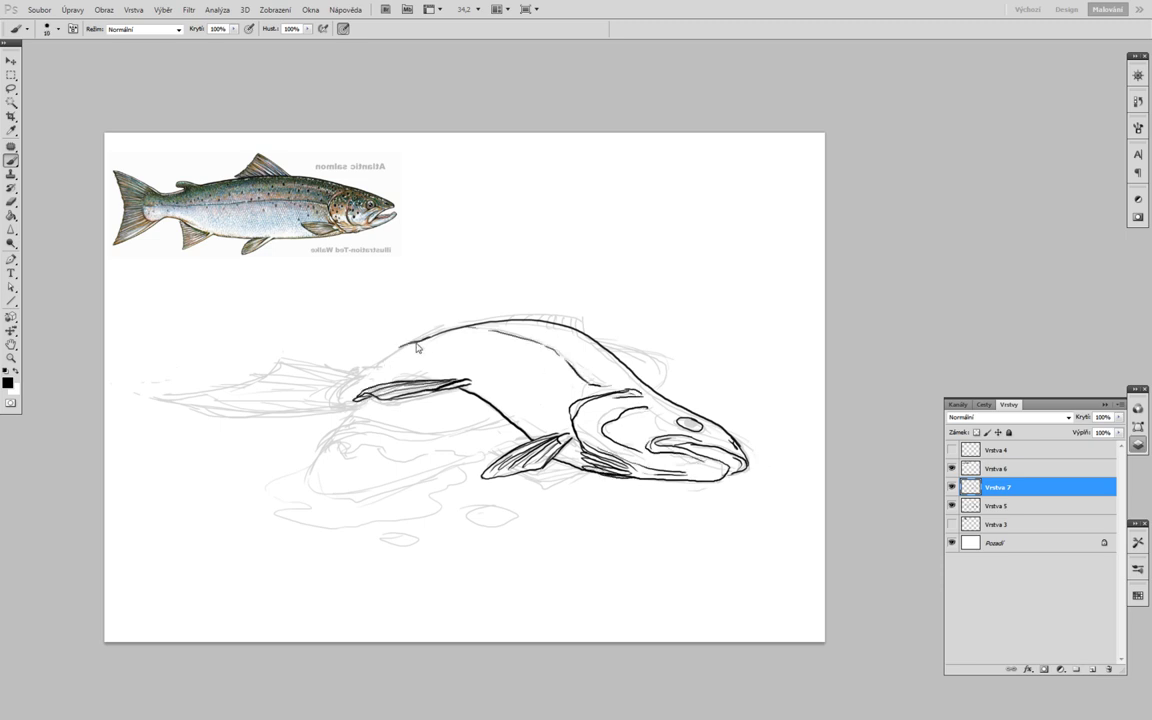
pyautogui.hotkey('ctrl', 'z')
pyautogui.moveTo(529, 433)
pyautogui.mouseDown()
pyautogui.moveTo(355, 493)
pyautogui.moveTo(383, 428)
pyautogui.mouseUp()
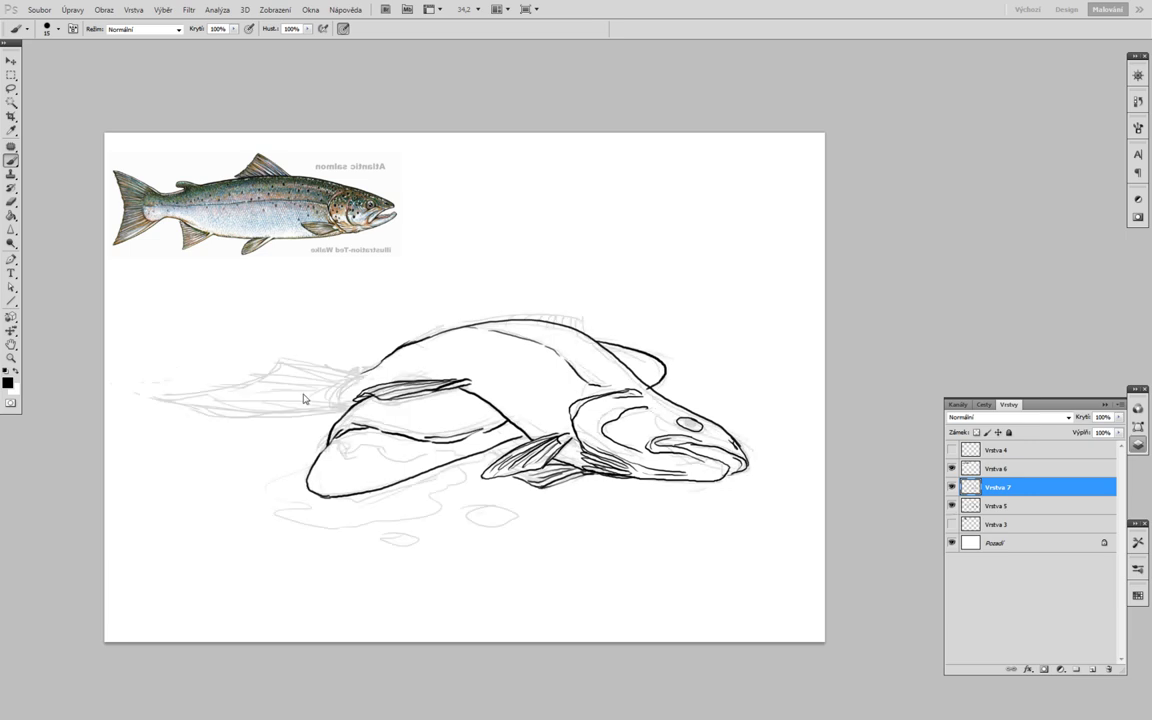
pyautogui.hotkey('ctrl', 'z')
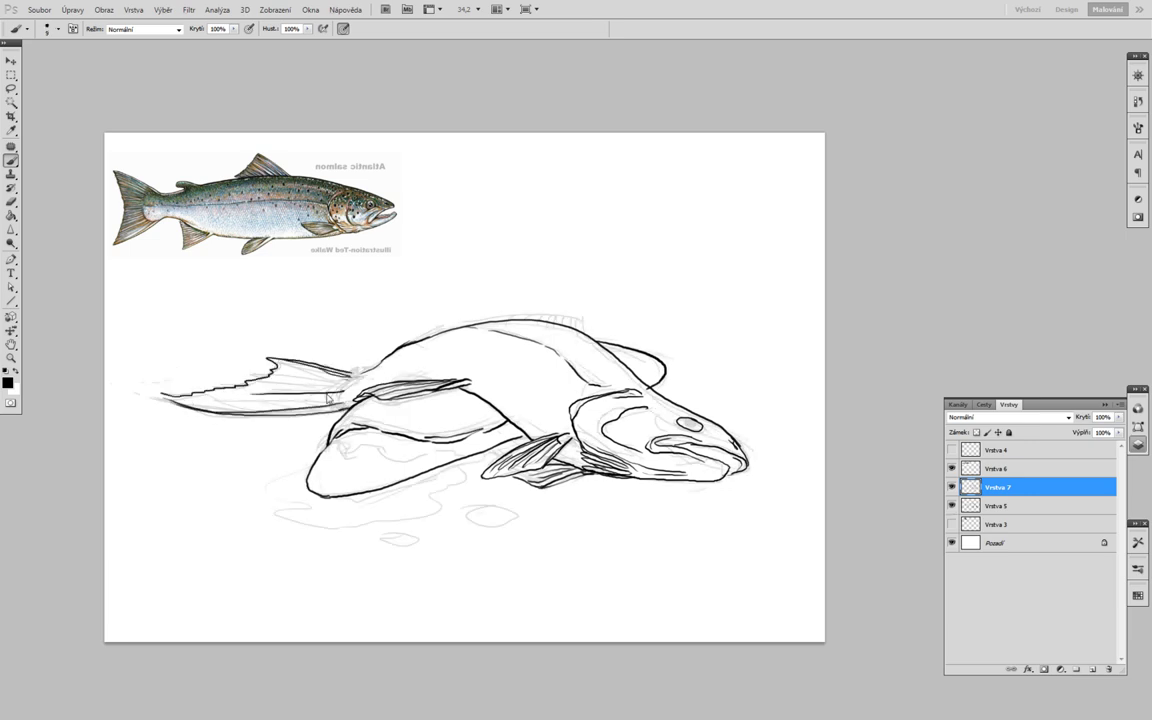
pyautogui.hotkey('ctrl', 'z')
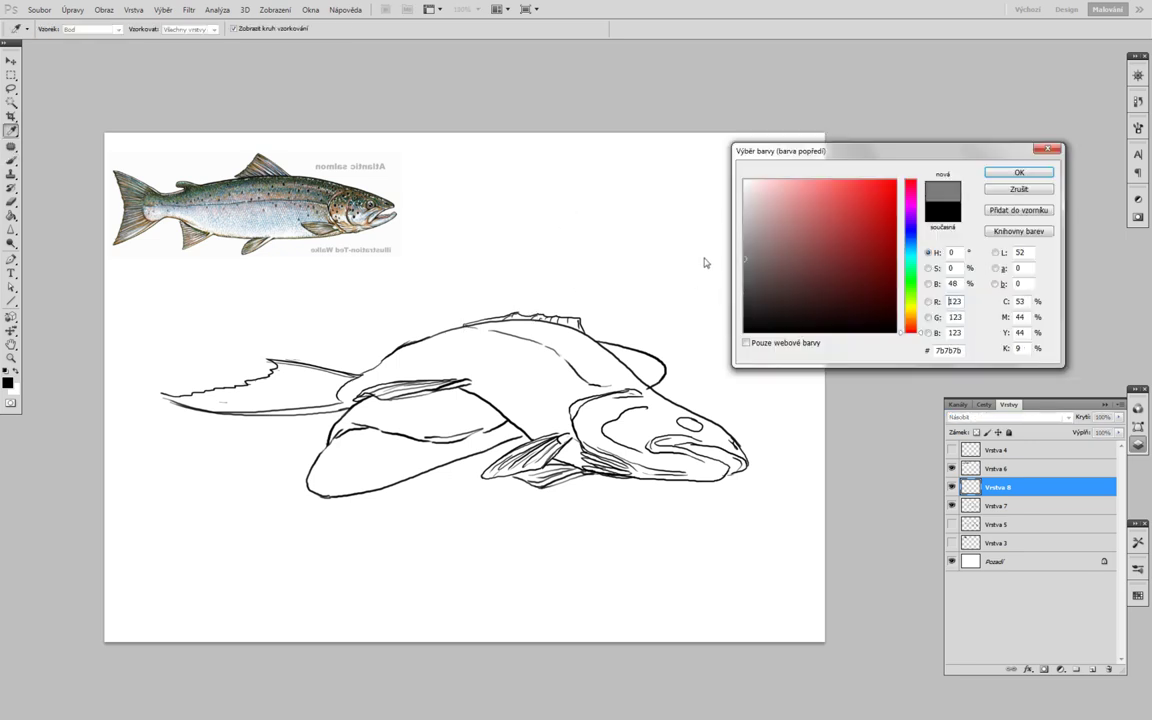
# Step: Paint a row of four swatch dots, black through dark and mid to light grey, on Vrstva 4
pyautogui.press('Return')
pyautogui.click(995, 450)
pyautogui.click(588, 176)
pyautogui.write('50')
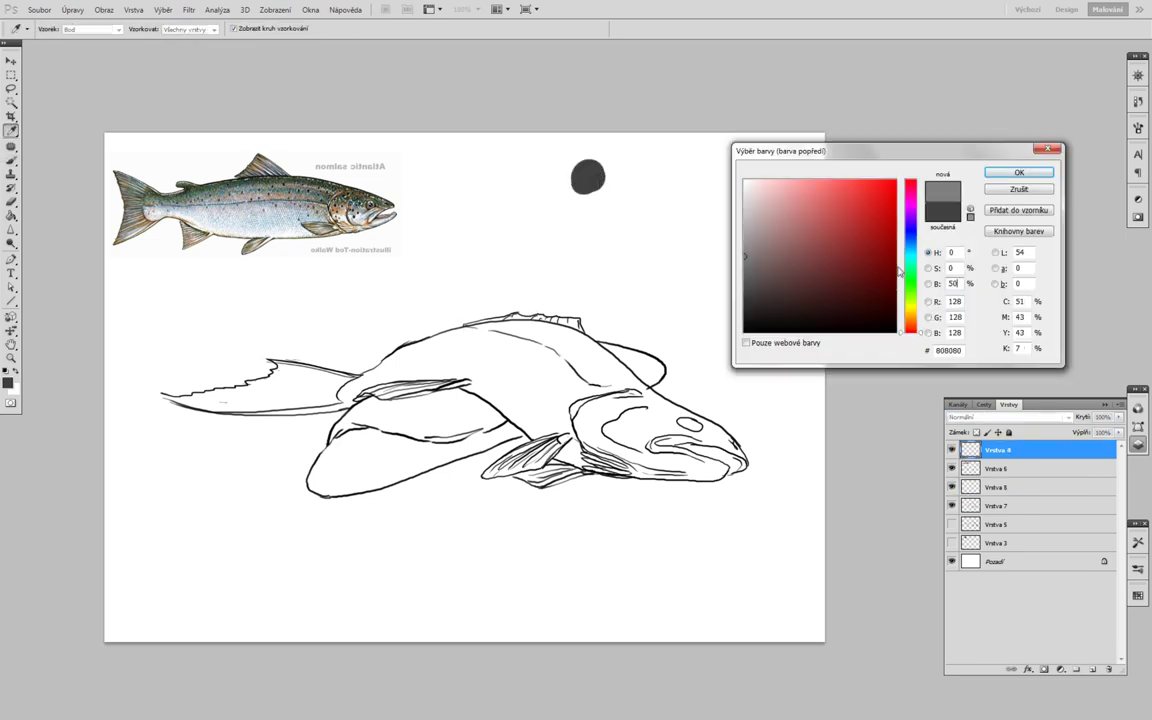
pyautogui.press('Return')
pyautogui.click(649, 173)
pyautogui.press('Return')
pyautogui.click(710, 173)
pyautogui.click(8, 382)
pyautogui.write('0')
pyautogui.press('Return')
pyautogui.click(524, 172)
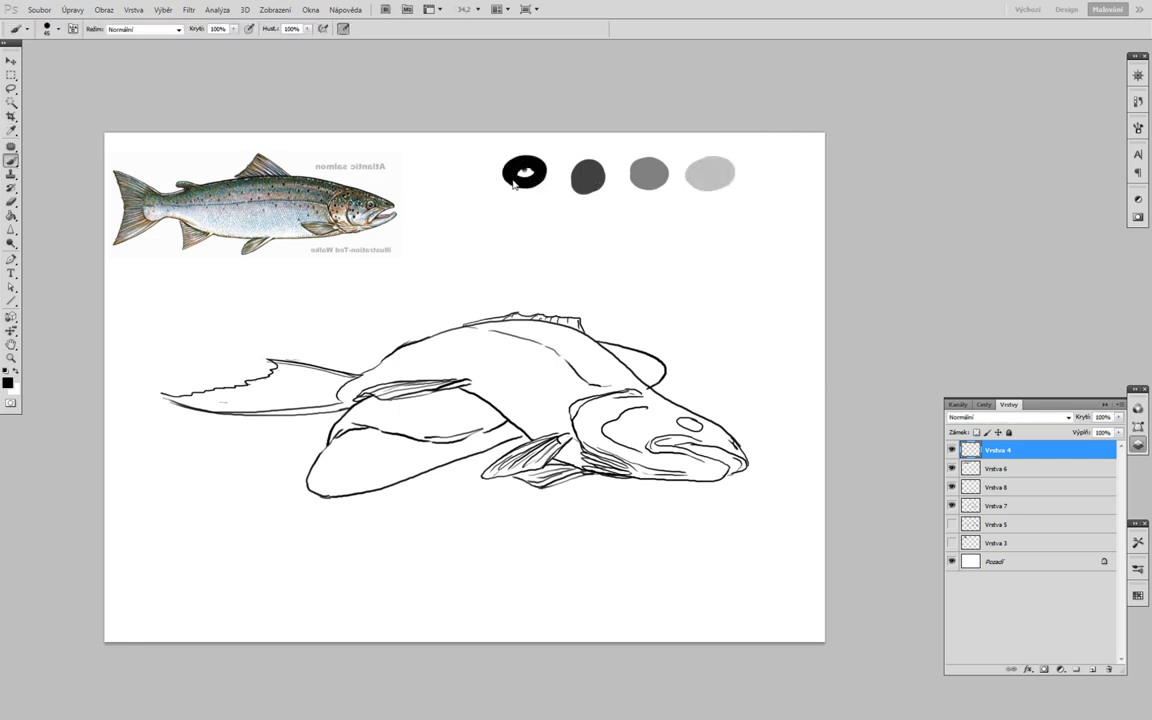
# Step: Brush mid grey over the salmon's body on the Multiply layer Vrstva 8
pyautogui.click(995, 487)
pyautogui.press('[')
pyautogui.press('[')
pyautogui.press('[')
pyautogui.moveTo(400, 340)
pyautogui.mouseDown()
pyautogui.moveTo(522, 360)
pyautogui.moveTo(640, 420)
pyautogui.moveTo(540, 430)
pyautogui.moveTo(450, 420)
pyautogui.mouseUp()
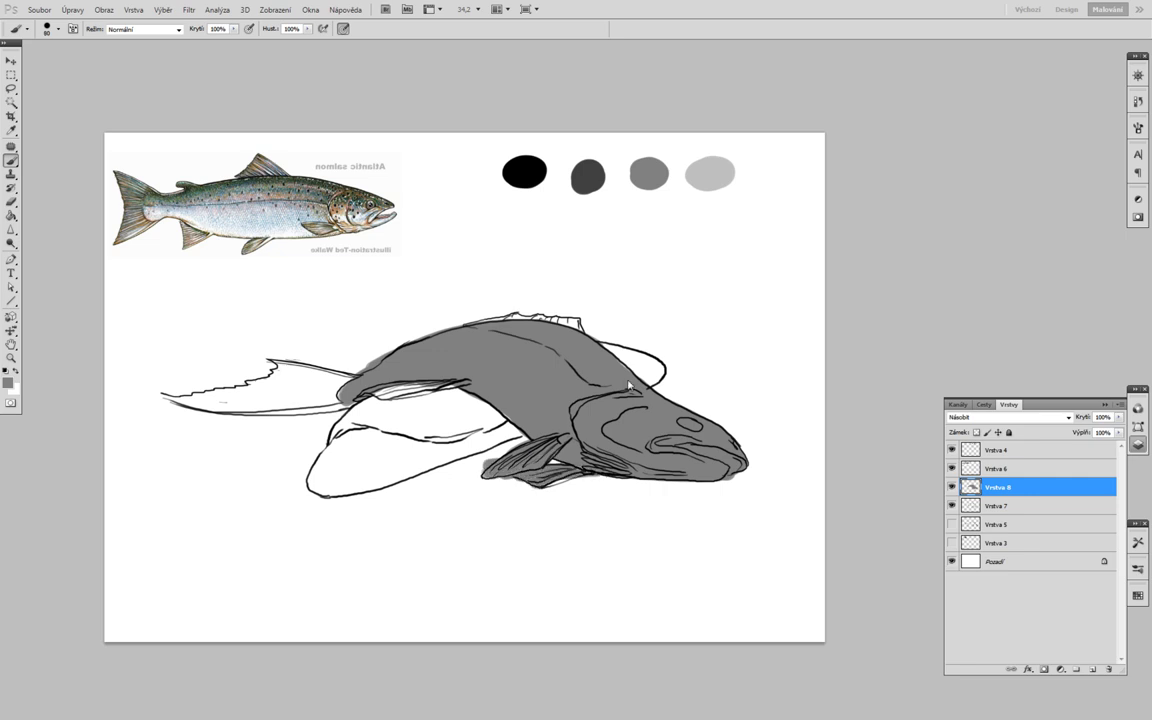
# Step: Cover the whole fish with grey and paint the shape beneath it light grey
pyautogui.press(']')
pyautogui.press(']')
pyautogui.moveTo(480, 290)
pyautogui.mouseDown()
pyautogui.moveTo(305, 398)
pyautogui.moveTo(180, 395)
pyautogui.mouseUp()
pyautogui.keyDown('alt'); pyautogui.click(645, 165); pyautogui.keyUp('alt')
pyautogui.press(']')
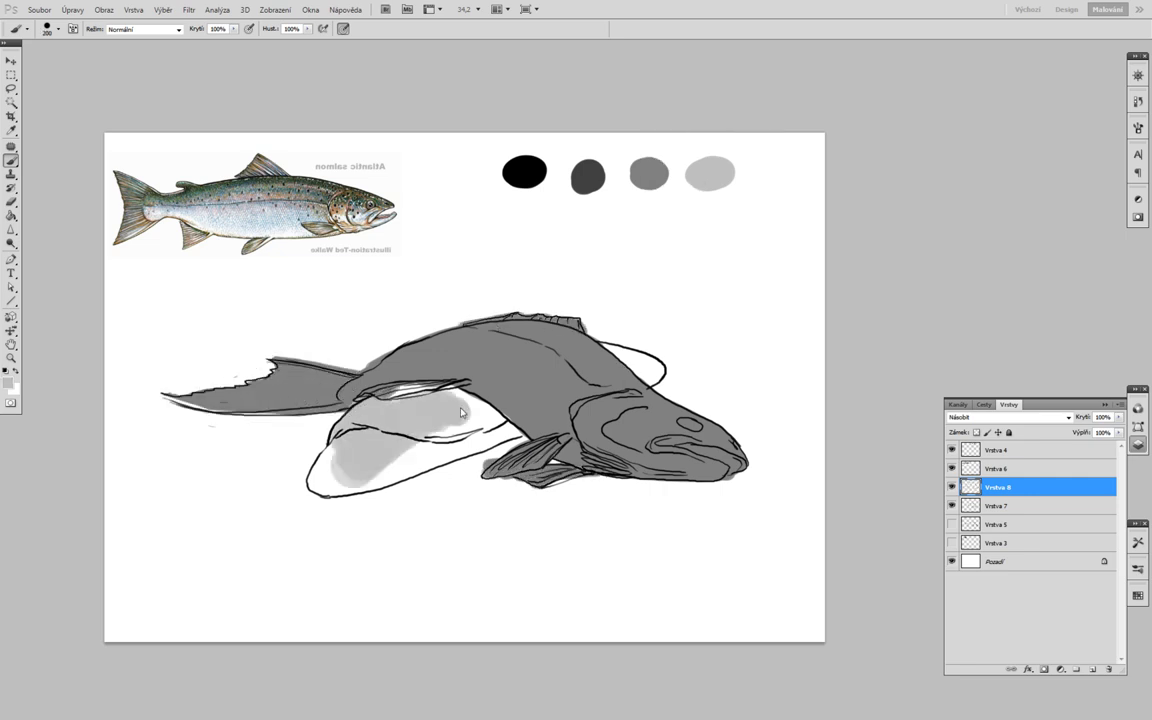
pyautogui.moveTo(330, 450)
pyautogui.mouseDown()
pyautogui.moveTo(471, 427)
pyautogui.moveTo(590, 330)
pyautogui.mouseUp()
pyautogui.moveTo(346, 352); pyautogui.dragTo(449, 370)
pyautogui.press('[')
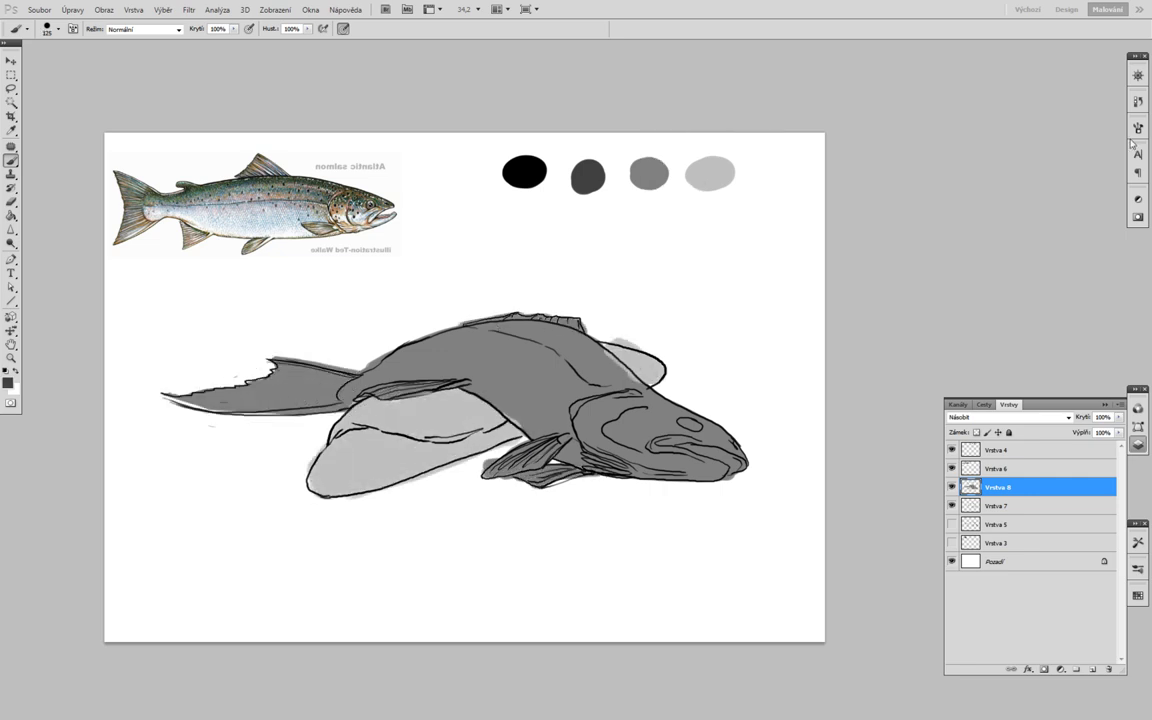
# Step: Turn off the brush's Transfer dynamics and paint dark shading along the back, softened with mid grey
pyautogui.click(1138, 127)
pyautogui.click(921, 228)
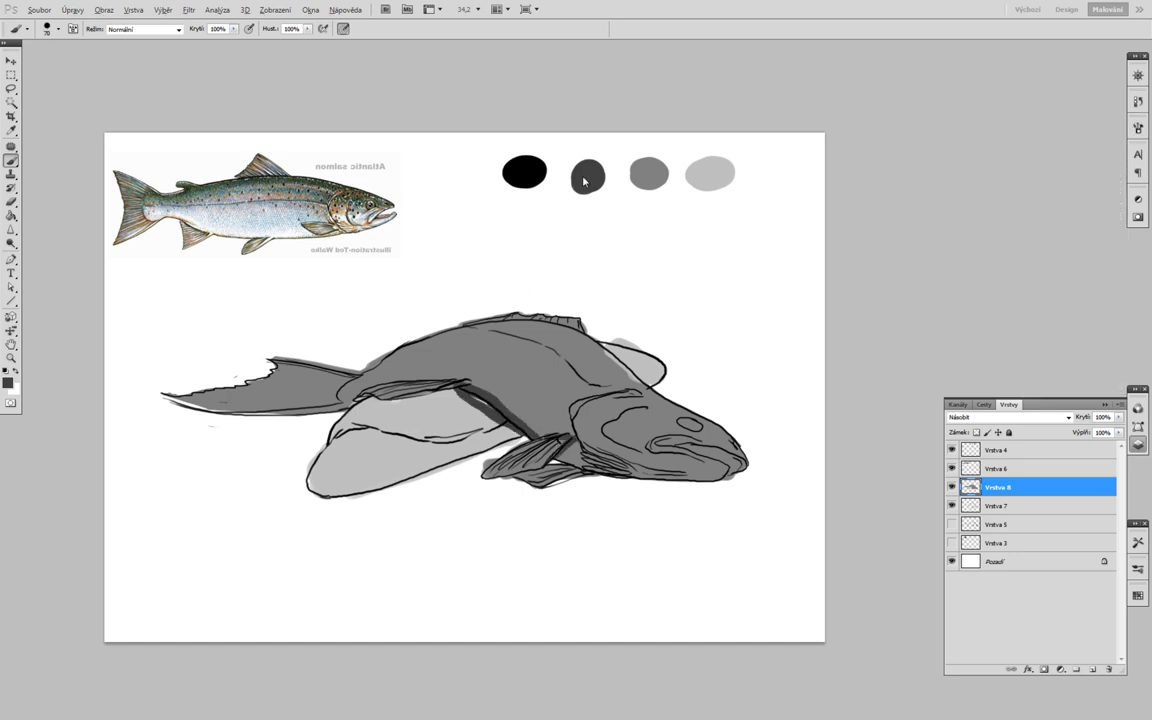
pyautogui.moveTo(508, 370); pyautogui.dragTo(525, 428)
pyautogui.moveTo(545, 350)
pyautogui.mouseDown()
pyautogui.moveTo(400, 330)
pyautogui.moveTo(595, 375)
pyautogui.moveTo(665, 420)
pyautogui.mouseUp()
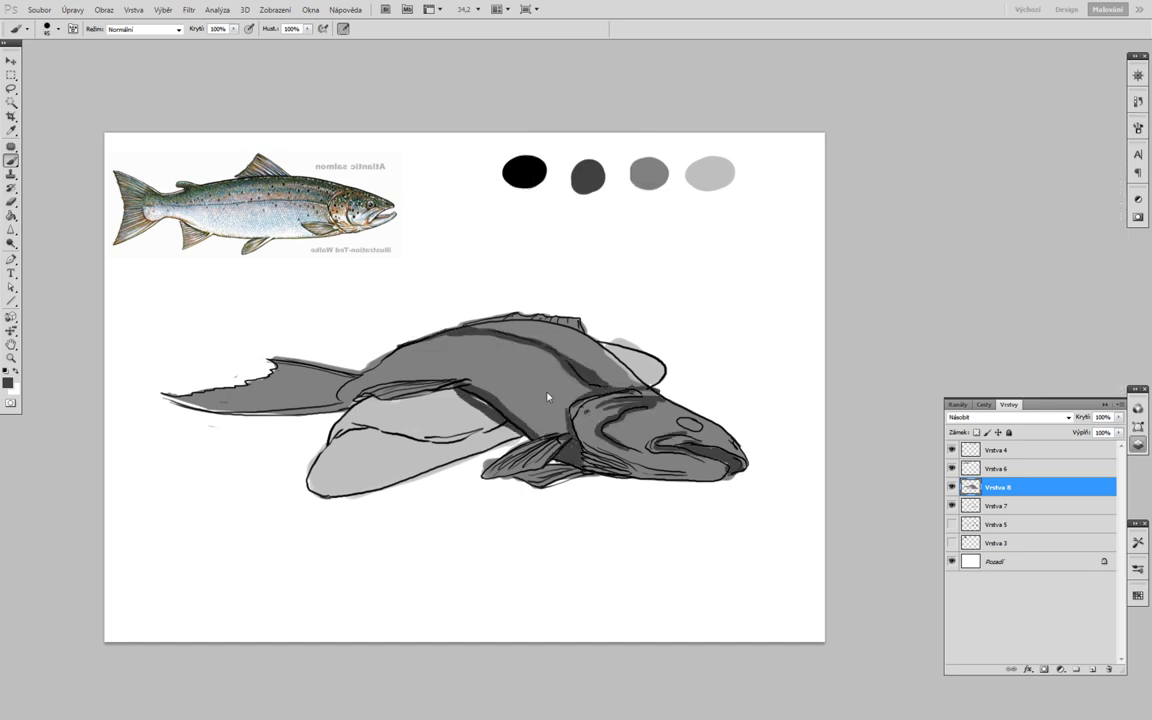
pyautogui.moveTo(547, 397)
pyautogui.mouseDown()
pyautogui.moveTo(480, 335)
pyautogui.moveTo(600, 400)
pyautogui.moveTo(305, 428)
pyautogui.moveTo(320, 475)
pyautogui.mouseUp()
# Step: With mid grey, outline the lower rounded shape and add dark strokes near the head
pyautogui.keyDown('alt'); pyautogui.click(560, 360); pyautogui.keyUp('alt')
pyautogui.press('[')
pyautogui.press('[')
pyautogui.press('[')
pyautogui.scroll(-1, 508, 338)
pyautogui.moveTo(440, 400); pyautogui.dragTo(360, 422)
pyautogui.press(']')
pyautogui.press(']')
pyautogui.press(']')
pyautogui.moveTo(575, 385)
pyautogui.mouseDown()
pyautogui.moveTo(640, 383)
pyautogui.moveTo(640, 428)
pyautogui.moveTo(695, 395)
pyautogui.mouseUp()
# Step: Shade the gill cover, lower jaw, belly, back and pectoral fin darker
pyautogui.press(']')
pyautogui.moveTo(650, 435)
pyautogui.mouseDown()
pyautogui.moveTo(728, 470)
pyautogui.moveTo(415, 340)
pyautogui.mouseUp()
pyautogui.press('[')
pyautogui.moveTo(515, 380); pyautogui.dragTo(468, 356)
pyautogui.moveTo(405, 338); pyautogui.dragTo(355, 348)
pyautogui.moveTo(585, 348); pyautogui.dragTo(540, 383)
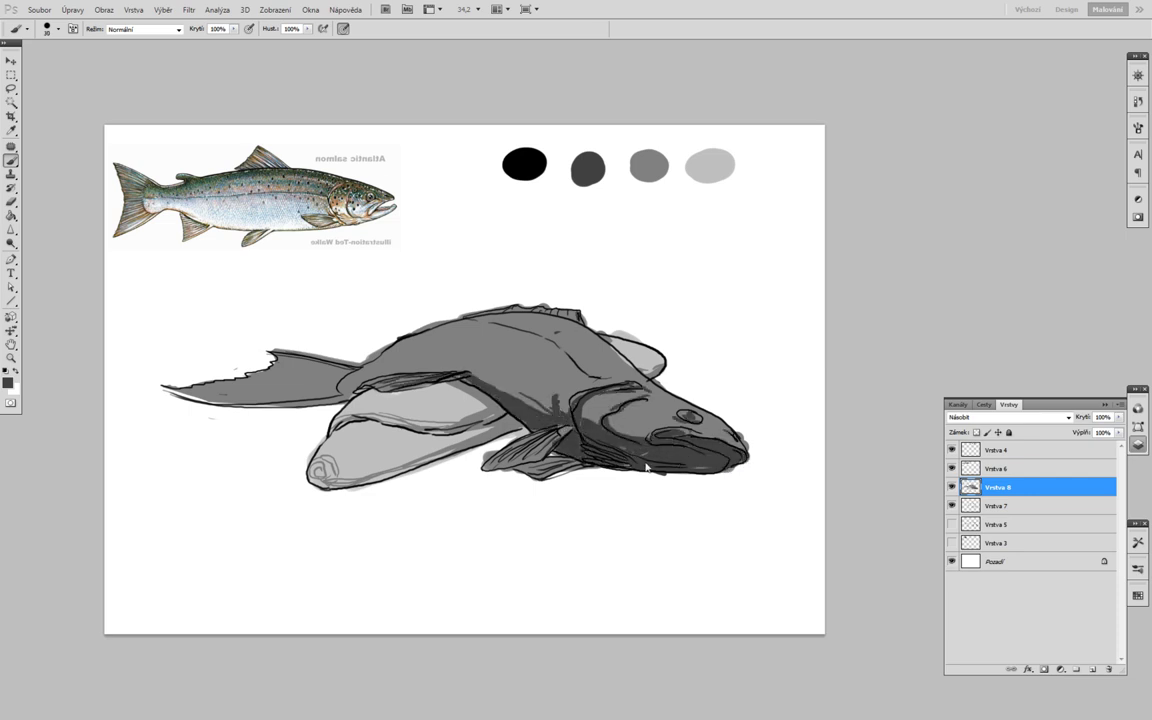
pyautogui.moveTo(580, 468); pyautogui.dragTo(480, 418)
# Step: Darken the tail's lower edge, add rib shading and paint a scale pattern across the back
pyautogui.press('[')
pyautogui.moveTo(307, 407); pyautogui.dragTo(216, 388)
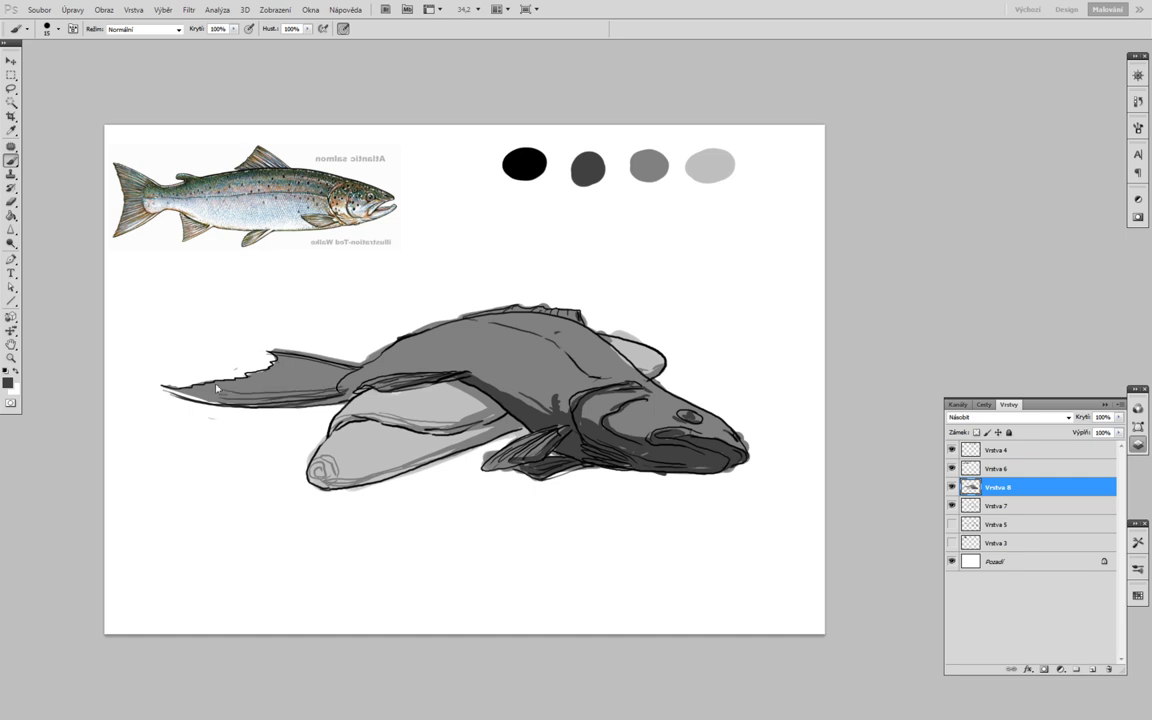
pyautogui.press(']')
pyautogui.press(']')
pyautogui.press(']')
pyautogui.moveTo(490, 355)
pyautogui.mouseDown()
pyautogui.moveTo(470, 370)
pyautogui.moveTo(500, 375)
pyautogui.moveTo(413, 378)
pyautogui.mouseUp()
pyautogui.press('[')
pyautogui.press('[')
pyautogui.press('[')
pyautogui.moveTo(535, 335); pyautogui.dragTo(490, 370)
pyautogui.moveTo(500, 318); pyautogui.dragTo(390, 330)
pyautogui.moveTo(570, 330)
pyautogui.mouseDown()
pyautogui.moveTo(345, 335)
pyautogui.moveTo(424, 350)
pyautogui.moveTo(460, 328)
pyautogui.mouseUp()
pyautogui.moveTo(385, 345)
pyautogui.mouseDown()
pyautogui.moveTo(560, 370)
pyautogui.moveTo(470, 360)
pyautogui.moveTo(450, 345)
pyautogui.moveTo(518, 350)
pyautogui.moveTo(380, 292)
pyautogui.mouseUp()
# Step: Add lighter grey scale texture on the back and lower flank, plus dark strokes along the dorsal ridge
pyautogui.keyDown('alt'); pyautogui.click(506, 362); pyautogui.keyUp('alt')
pyautogui.moveTo(470, 288); pyautogui.dragTo(601, 362)
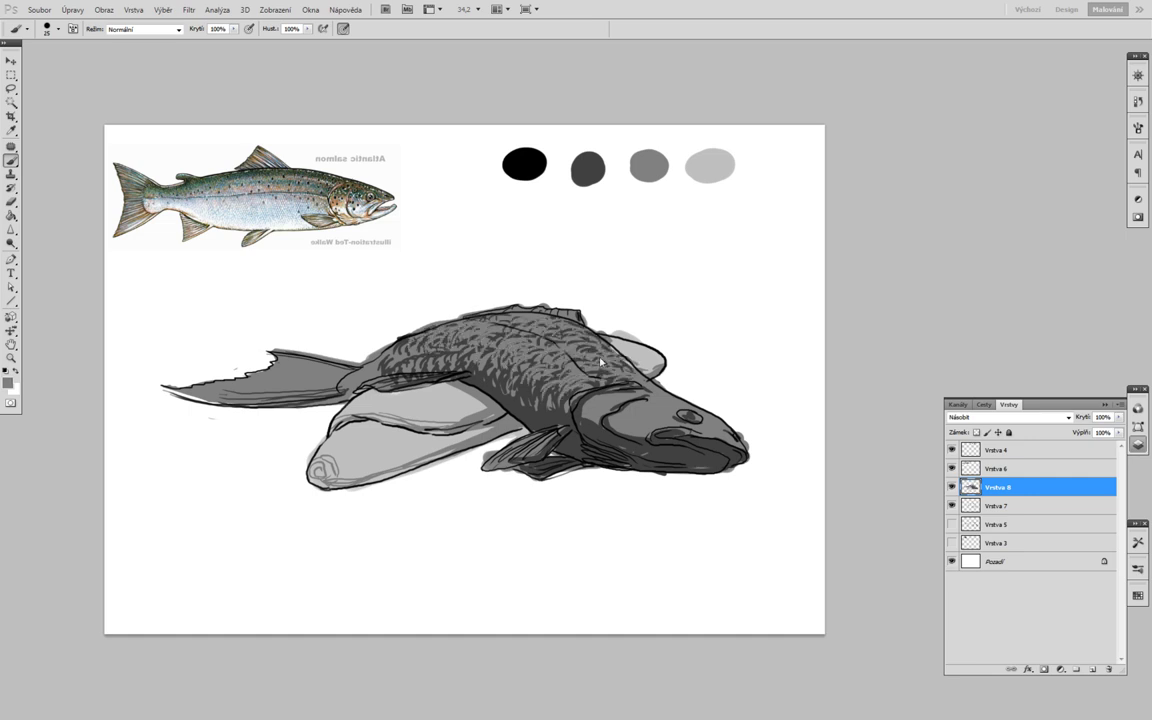
pyautogui.moveTo(481, 388); pyautogui.dragTo(720, 478)
pyautogui.moveTo(545, 335)
pyautogui.mouseDown()
pyautogui.moveTo(440, 295)
pyautogui.moveTo(330, 334)
pyautogui.moveTo(315, 355)
pyautogui.mouseUp()
pyautogui.press('[')
pyautogui.moveTo(520, 282); pyautogui.dragTo(438, 290)
pyautogui.press(']')
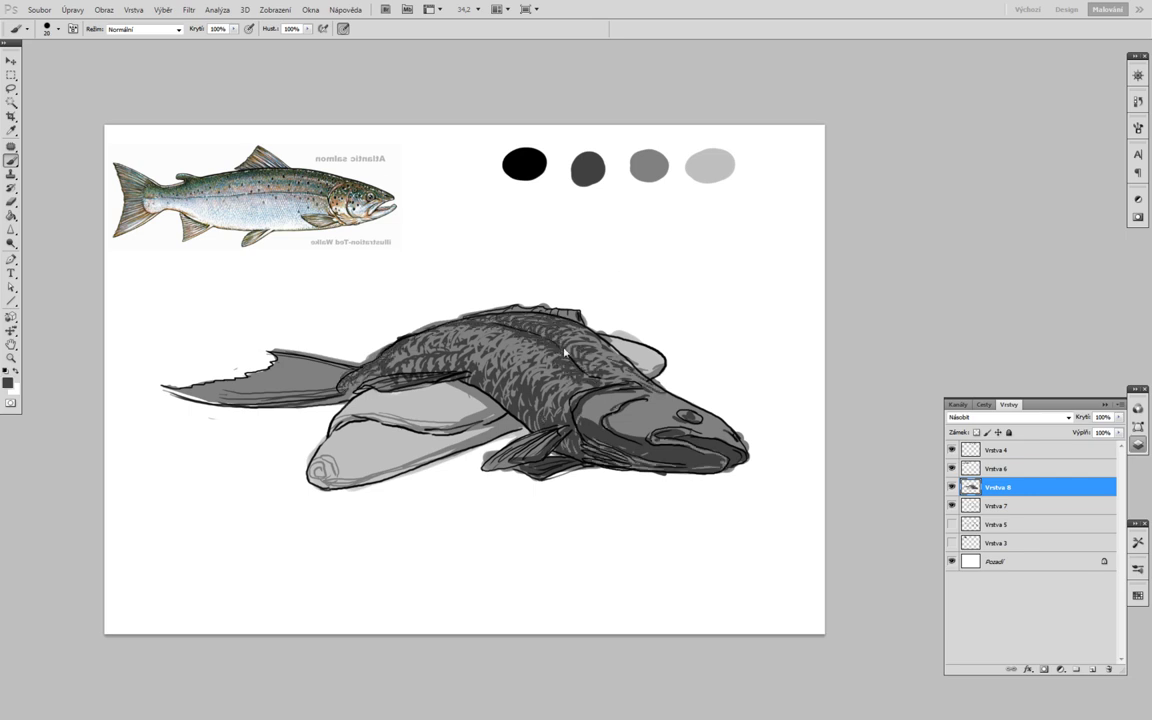
# Step: Add light grey strokes on the upper back and black hatching across the flank
pyautogui.keyDown('alt'); pyautogui.click(396, 393); pyautogui.keyUp('alt')
pyautogui.moveTo(535, 330)
pyautogui.mouseDown()
pyautogui.moveTo(462, 284)
pyautogui.moveTo(491, 346)
pyautogui.mouseUp()
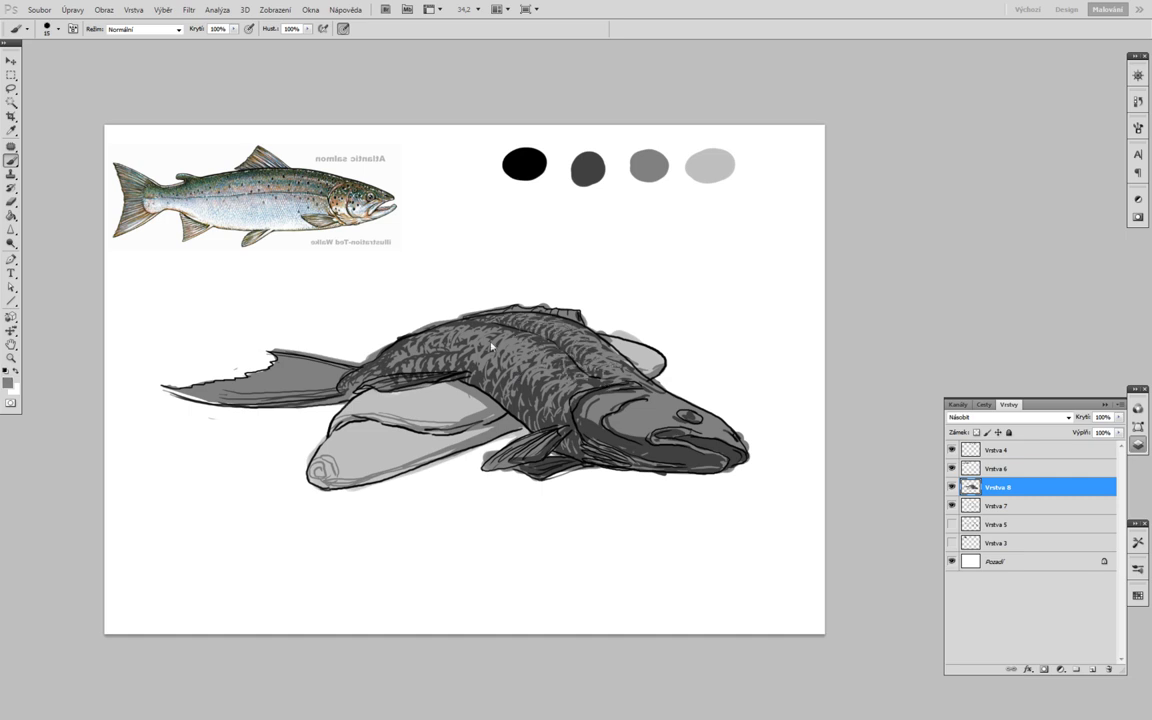
pyautogui.moveTo(582, 348)
pyautogui.mouseDown()
pyautogui.moveTo(500, 292)
pyautogui.moveTo(450, 284)
pyautogui.mouseUp()
pyautogui.press('[')
pyautogui.moveTo(456, 338)
pyautogui.mouseDown()
pyautogui.moveTo(522, 405)
pyautogui.moveTo(420, 340)
pyautogui.moveTo(450, 324)
pyautogui.mouseUp()
pyautogui.keyDown('alt'); pyautogui.click(524, 163); pyautogui.keyUp('alt')
pyautogui.press(']')
pyautogui.moveTo(470, 392)
pyautogui.mouseDown()
pyautogui.moveTo(512, 348)
pyautogui.moveTo(522, 415)
pyautogui.mouseUp()
pyautogui.press(']')
pyautogui.press(']')
pyautogui.press(']')
# Step: Paint grey along the lower jaw, shade the lower rock, and flip the canvas horizontally
pyautogui.keyDown('alt'); pyautogui.click(681, 440); pyautogui.keyUp('alt')
pyautogui.moveTo(690, 452); pyautogui.dragTo(735, 462)
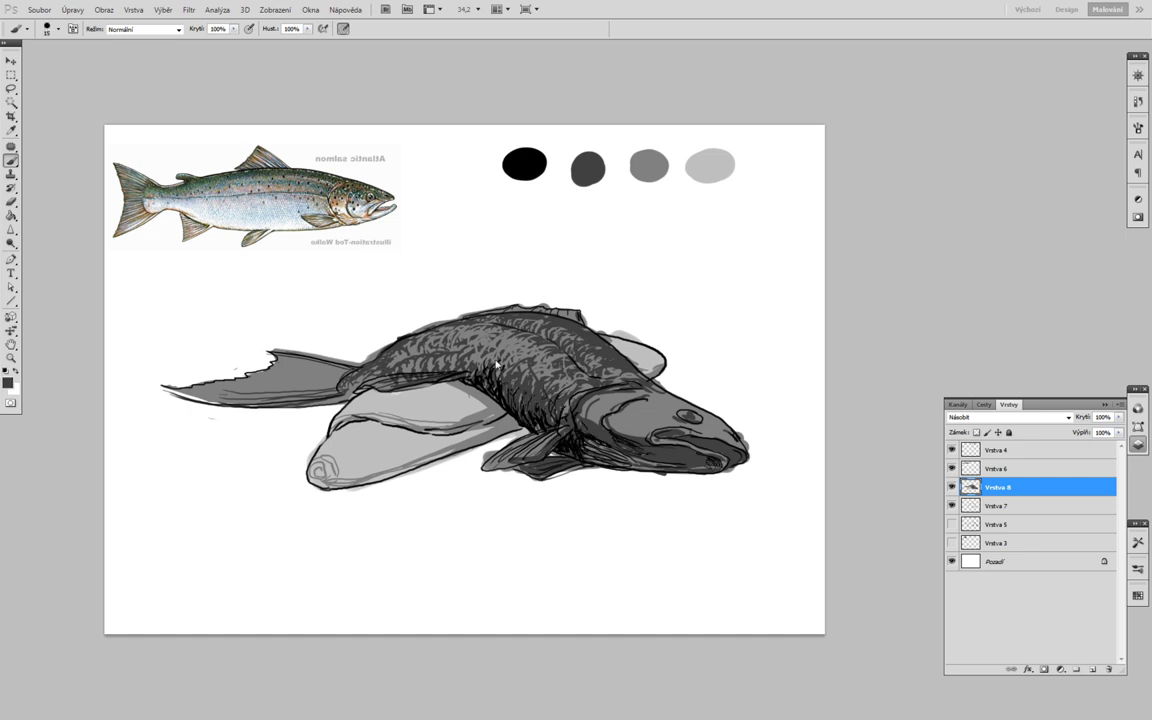
pyautogui.press('[')
pyautogui.keyDown('alt'); pyautogui.click(403, 452); pyautogui.keyUp('alt')
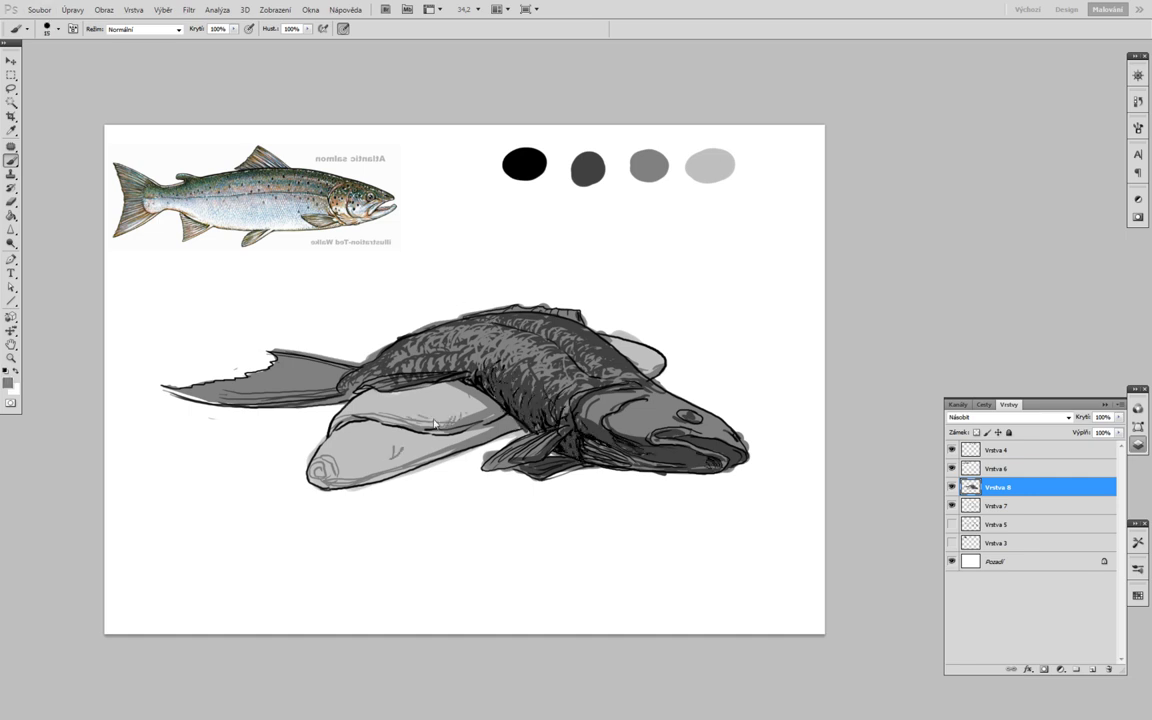
pyautogui.moveTo(488, 428); pyautogui.dragTo(458, 442)
pyautogui.press(']')
pyautogui.moveTo(366, 475); pyautogui.dragTo(436, 415)
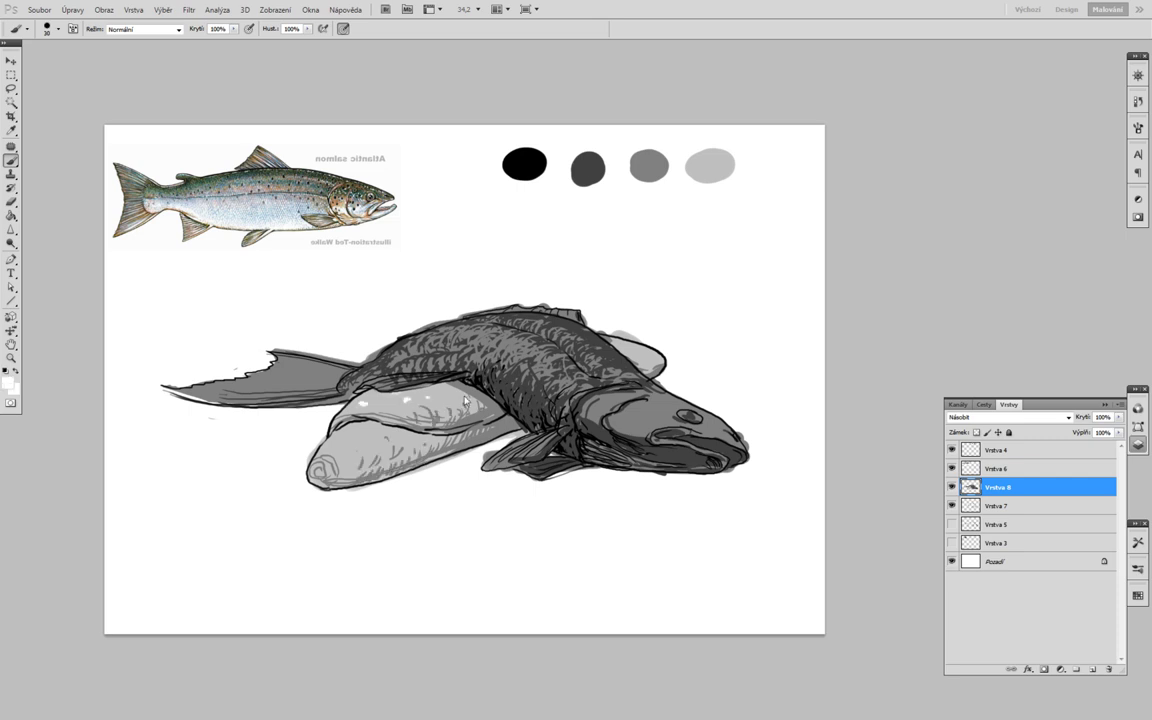
pyautogui.press('F2')
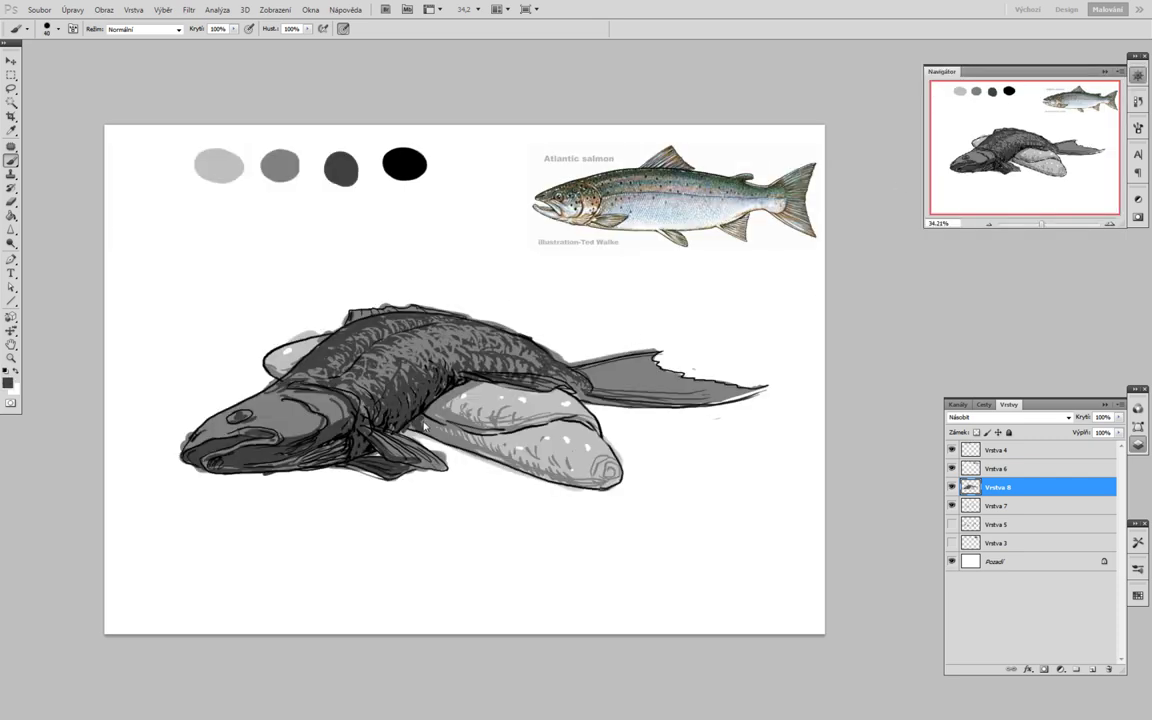
# Step: On a new layer, paint a black shadow under the lower rock and merge it down
pyautogui.hotkey('ctrl', 'shift', 'alt', 'n')
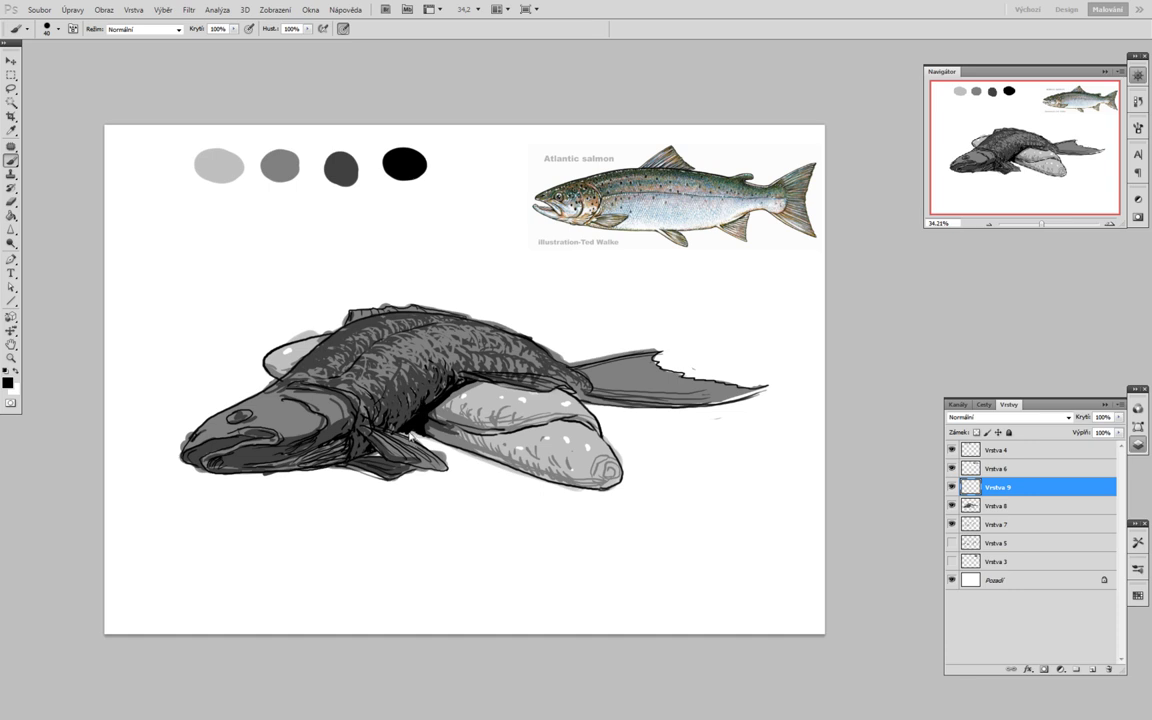
pyautogui.moveTo(410, 435); pyautogui.dragTo(559, 489)
pyautogui.hotkey('ctrl', 'e')
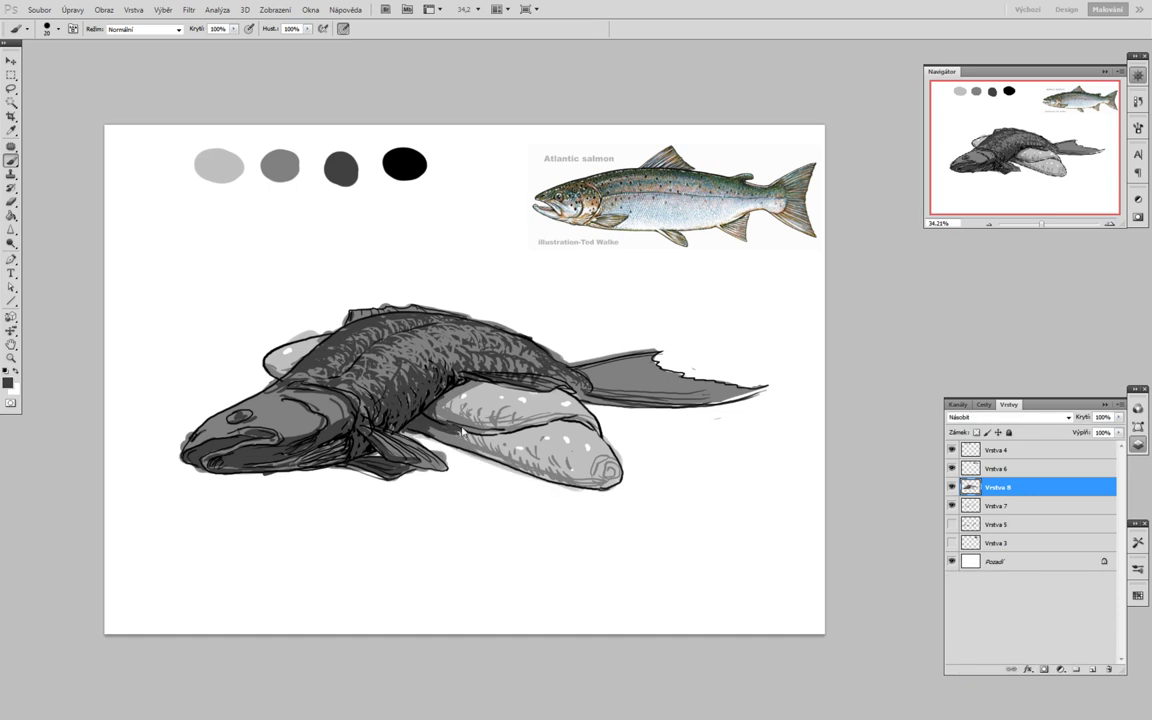
pyautogui.press('[')
pyautogui.moveTo(561, 436); pyautogui.dragTo(468, 423)
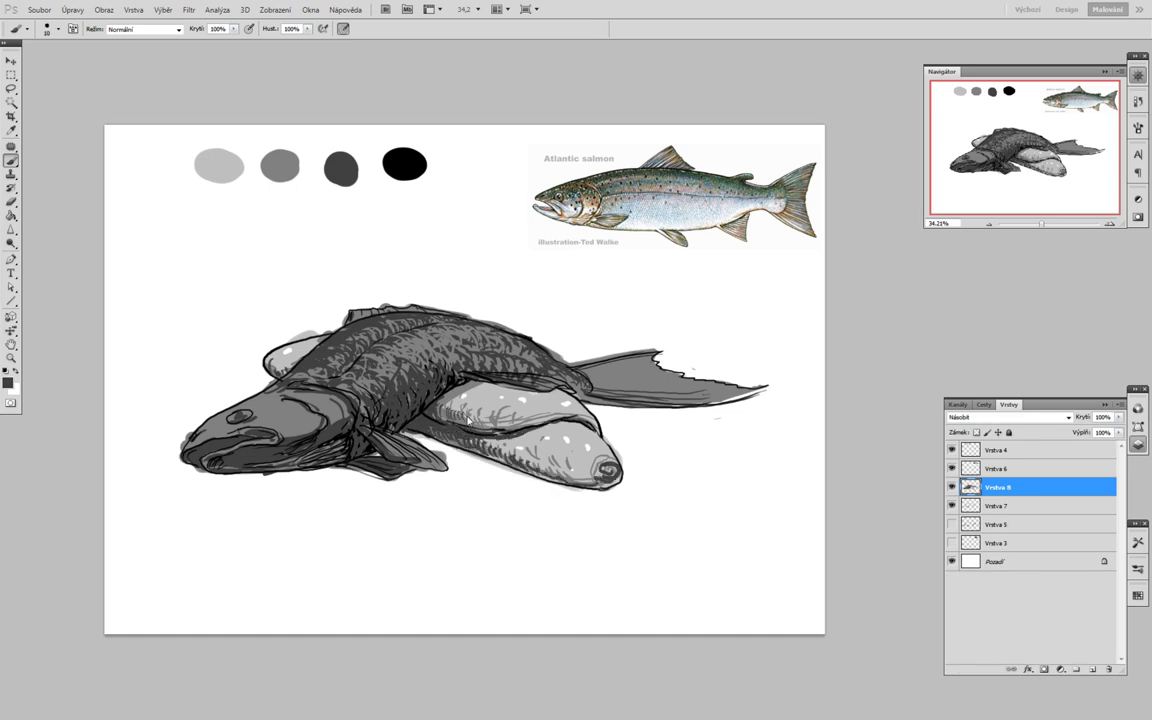
# Step: Shade the fish's cheek and gill area dark, then lighten the cheek with grey
pyautogui.press(']')
pyautogui.moveTo(312, 403)
pyautogui.mouseDown()
pyautogui.moveTo(281, 433)
pyautogui.moveTo(341, 420)
pyautogui.moveTo(300, 360)
pyautogui.moveTo(230, 410)
pyautogui.moveTo(275, 362)
pyautogui.moveTo(355, 321)
pyautogui.mouseUp()
pyautogui.press('[')
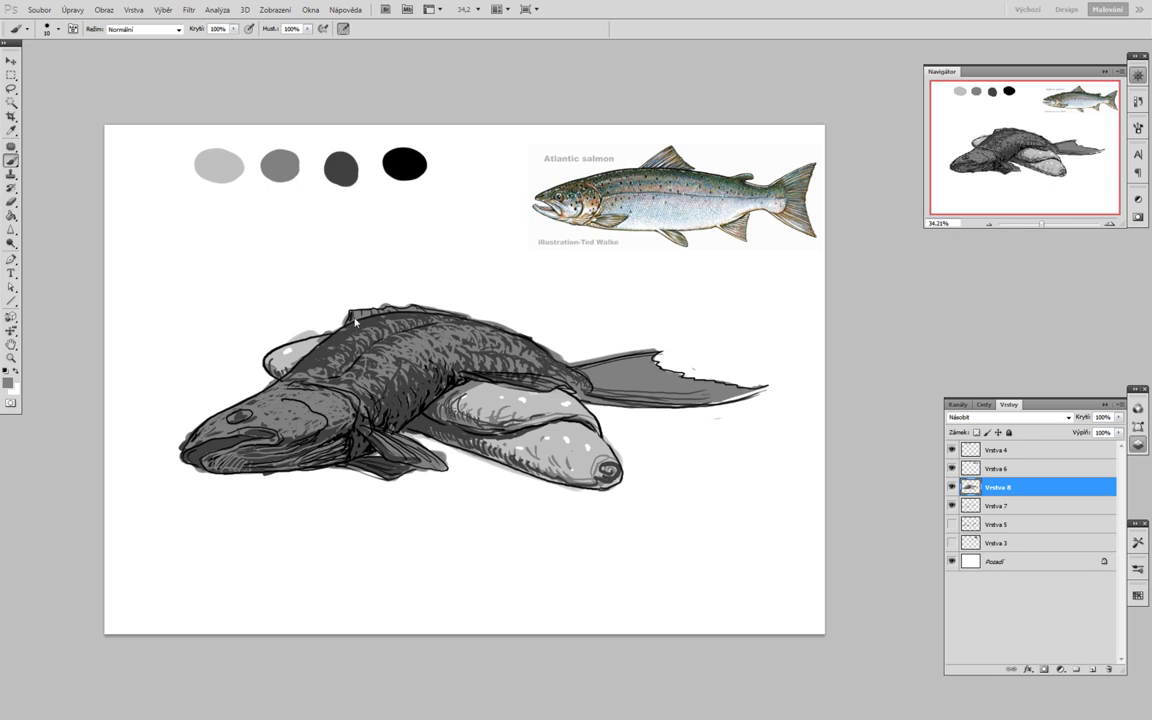
pyautogui.press('[')
pyautogui.keyDown('alt'); pyautogui.click(244, 457); pyautogui.keyUp('alt')
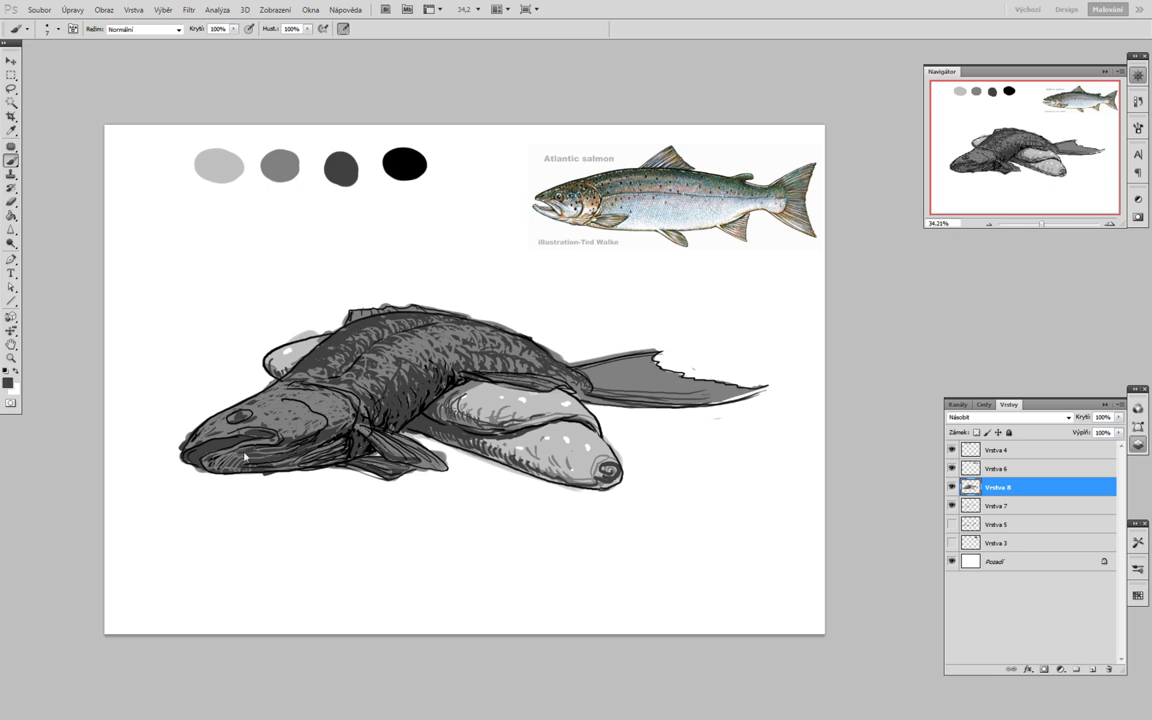
pyautogui.press(']')
pyautogui.keyDown('alt'); pyautogui.click(339, 420); pyautogui.keyUp('alt')
pyautogui.moveTo(325, 430); pyautogui.dragTo(308, 425)
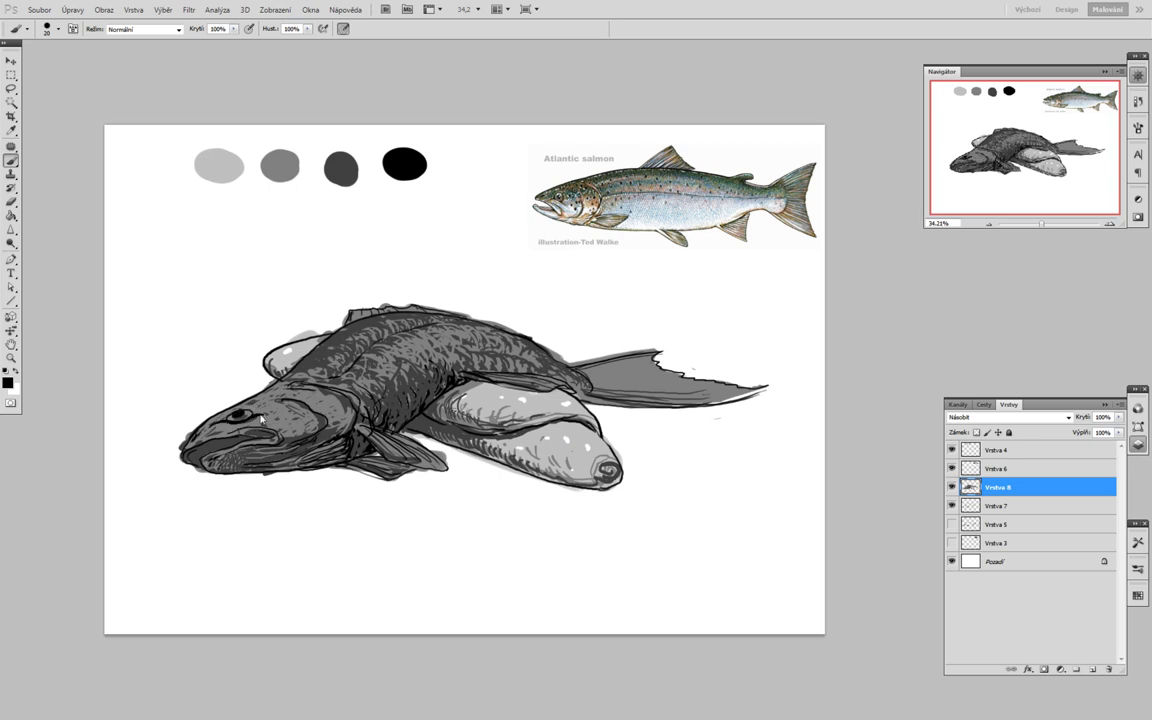
# Step: Add light grey highlights over the head, jaw and upper back, and dark fin rays on the tail
pyautogui.press('[')
pyautogui.moveTo(218, 440)
pyautogui.mouseDown()
pyautogui.moveTo(237, 360)
pyautogui.moveTo(295, 360)
pyautogui.moveTo(375, 322)
pyautogui.moveTo(455, 335)
pyautogui.mouseUp()
pyautogui.moveTo(279, 441)
pyautogui.mouseDown()
pyautogui.moveTo(205, 458)
pyautogui.moveTo(271, 423)
pyautogui.mouseUp()
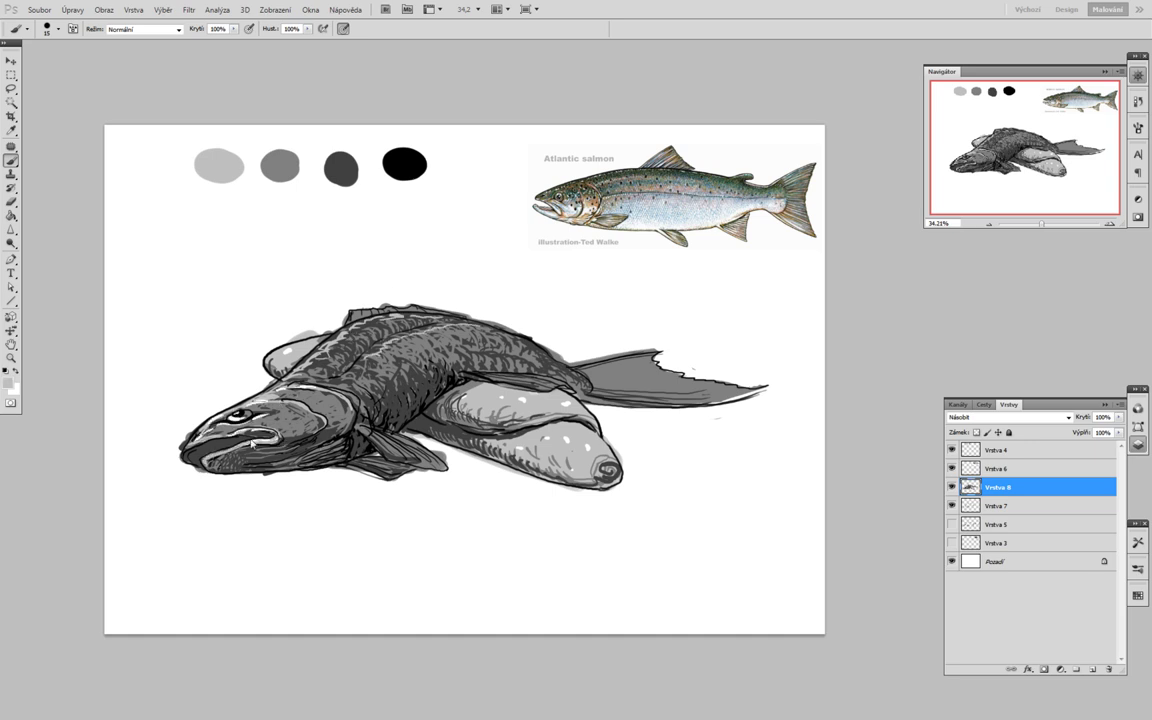
pyautogui.moveTo(266, 330); pyautogui.dragTo(484, 340)
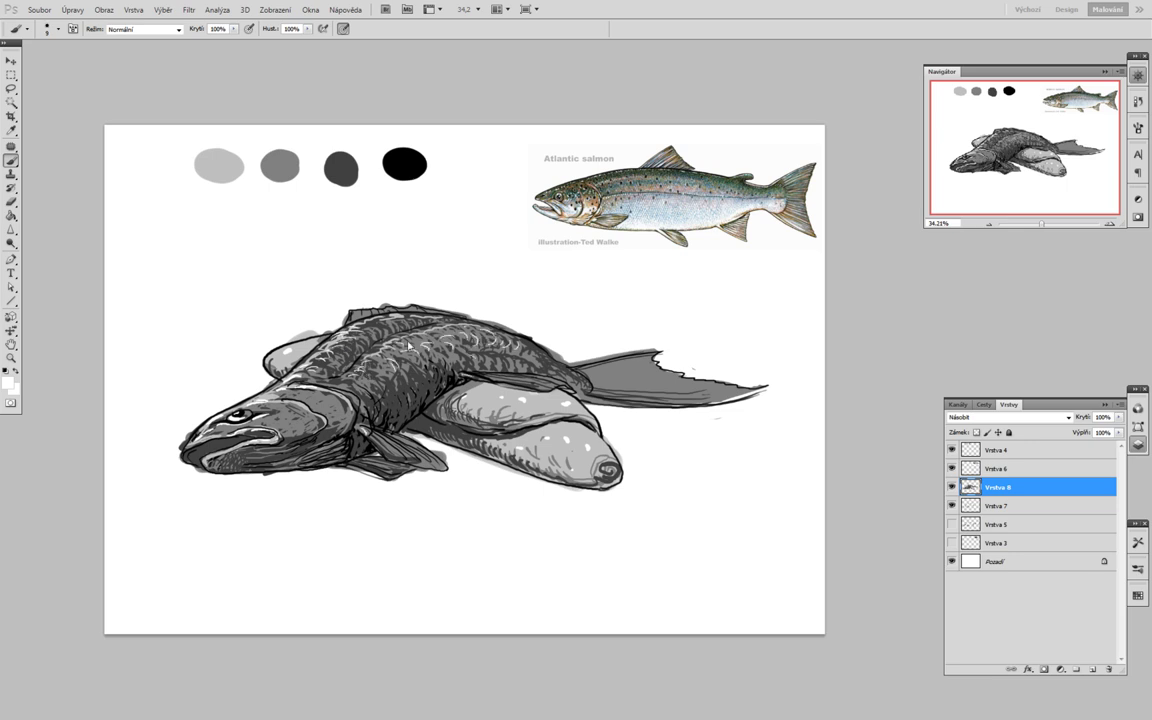
pyautogui.moveTo(585, 365)
pyautogui.mouseDown()
pyautogui.moveTo(690, 375)
pyautogui.moveTo(720, 392)
pyautogui.mouseUp()
pyautogui.moveTo(600, 385); pyautogui.dragTo(648, 389)
# Step: On a new layer, paint black outlines along the lower belly, under the pectoral fin and the fish-rock edge
pyautogui.hotkey('ctrl', 'shift', 'alt', 'n')
pyautogui.press(']')
pyautogui.press(']')
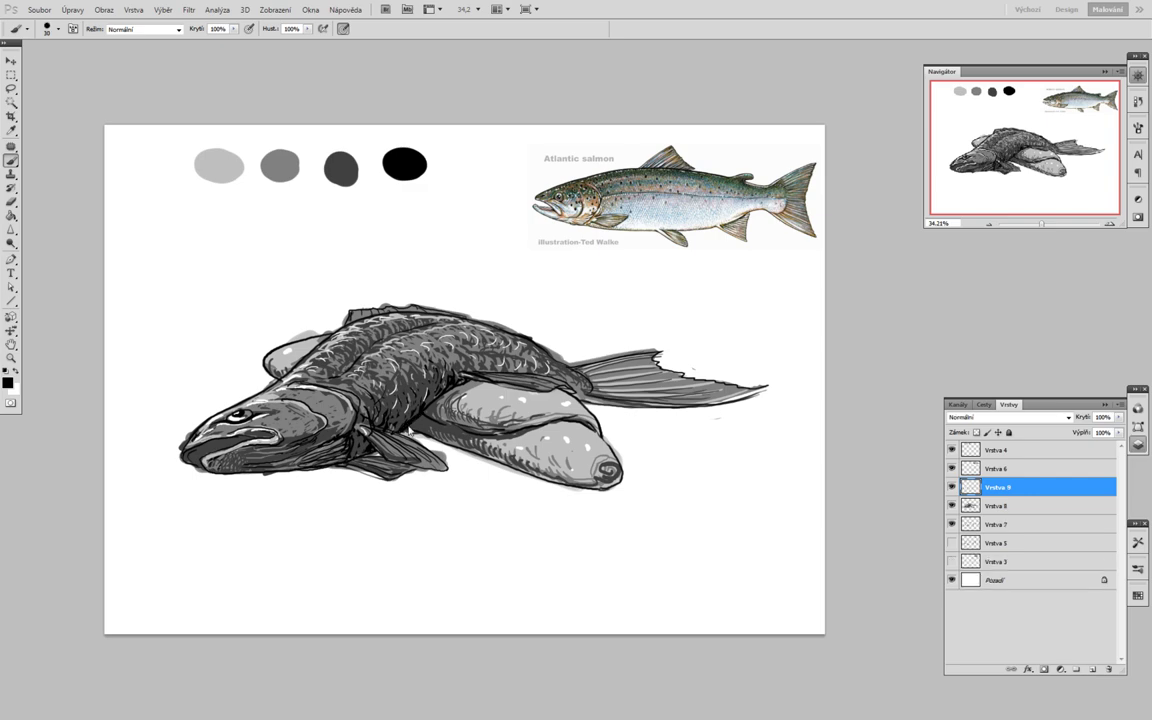
pyautogui.scroll(2, 520, 430)
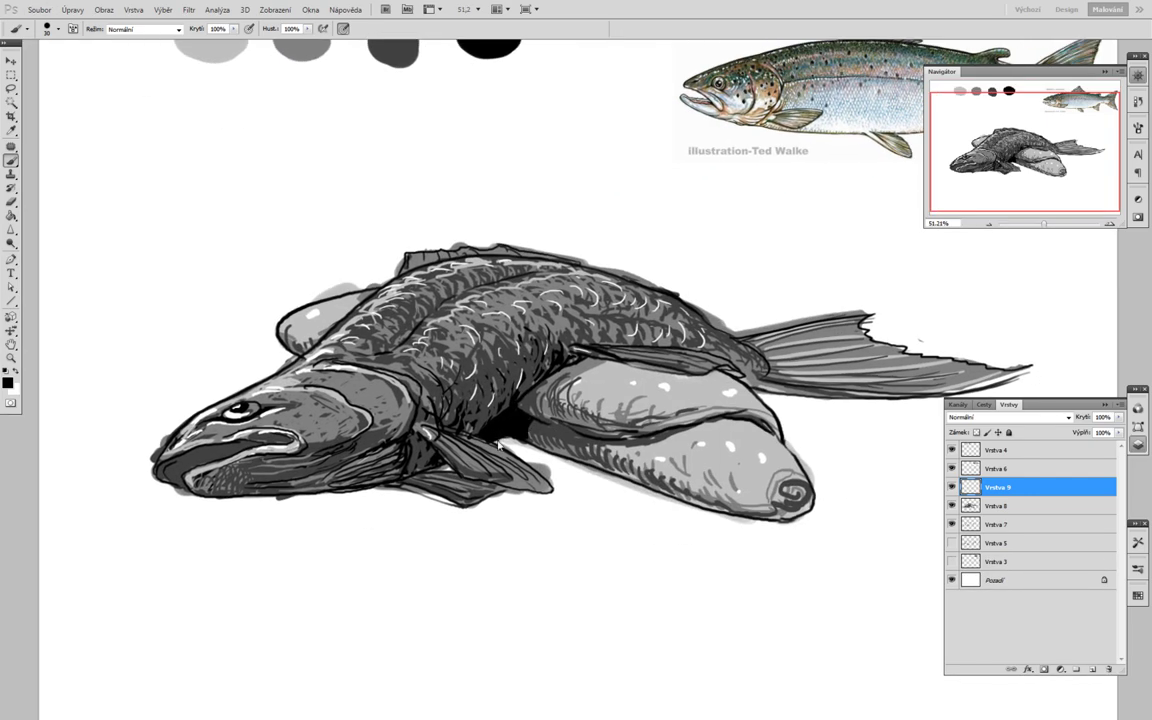
pyautogui.scroll(1, 583, 478)
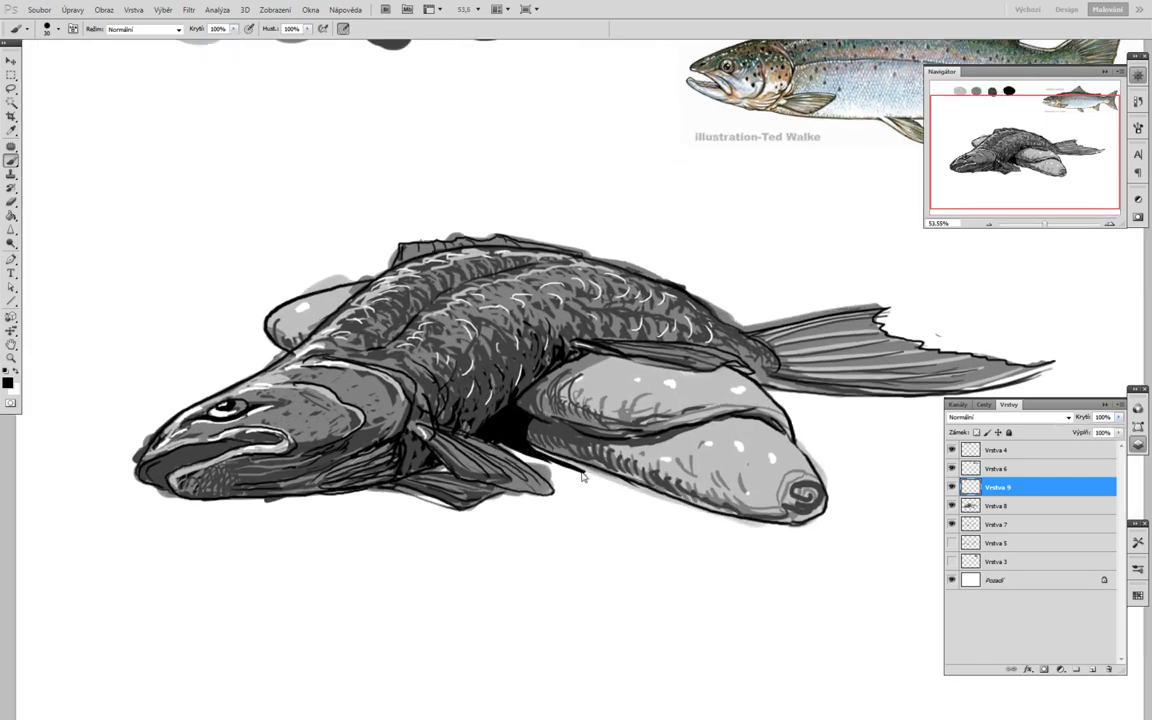
pyautogui.scroll(1, 583, 478)
pyautogui.moveTo(557, 440); pyautogui.dragTo(723, 484)
pyautogui.moveTo(374, 395)
pyautogui.mouseDown()
pyautogui.moveTo(403, 434)
pyautogui.moveTo(447, 449)
pyautogui.mouseUp()
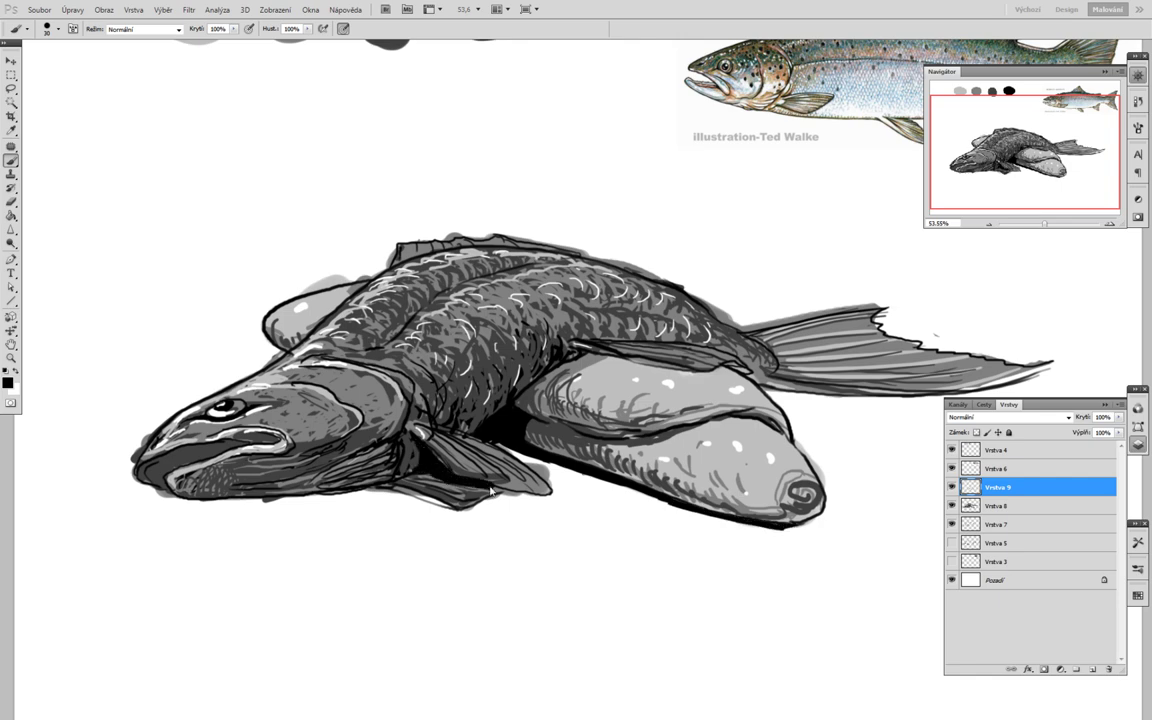
pyautogui.moveTo(490, 488)
pyautogui.mouseDown()
pyautogui.moveTo(540, 507)
pyautogui.moveTo(200, 497)
pyautogui.moveTo(300, 497)
pyautogui.mouseUp()
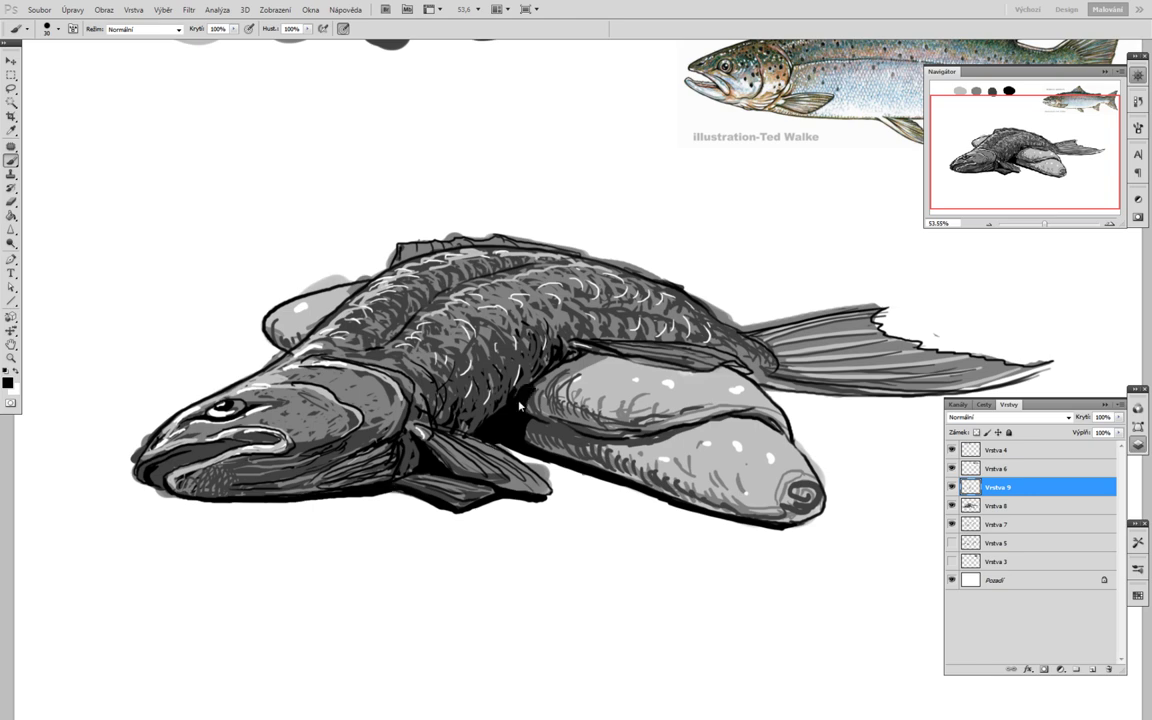
pyautogui.moveTo(478, 335); pyautogui.dragTo(672, 342)
# Step: Shade where the fish meets the rock, then ink the back's top edge and lower head on Vrstva 8
pyautogui.moveTo(476, 368); pyautogui.dragTo(530, 400)
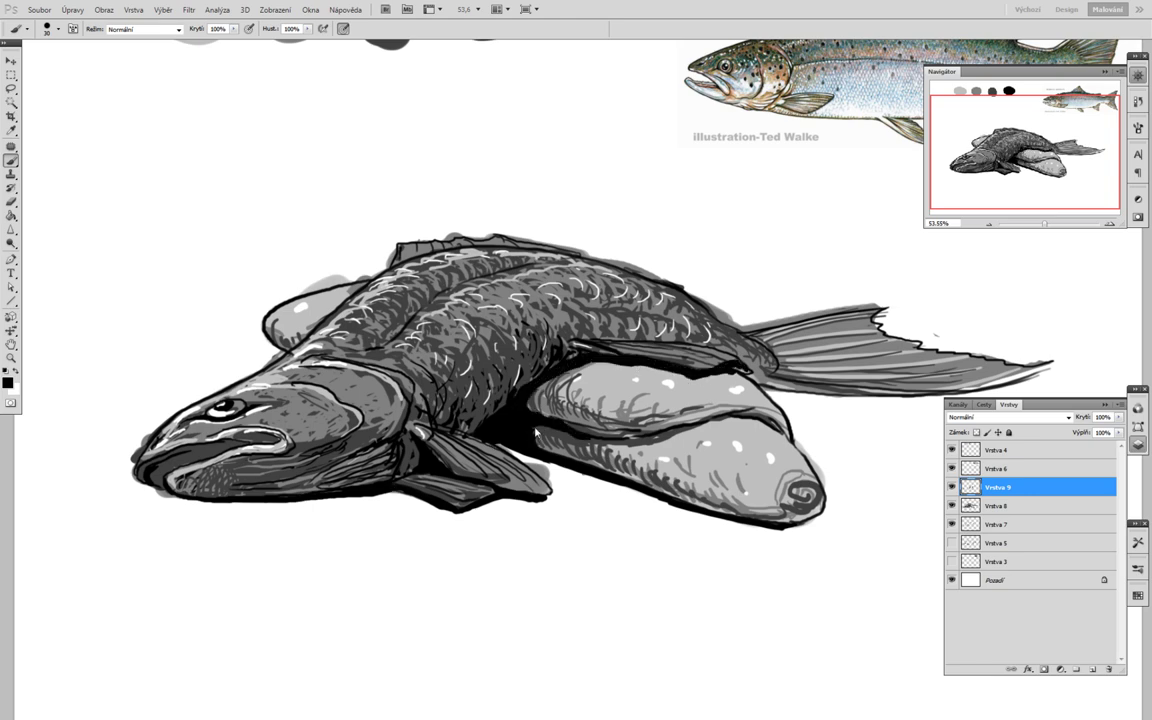
pyautogui.scroll(-3, 766, 503)
pyautogui.hotkey('alt', '[')
pyautogui.scroll(2, 766, 503)
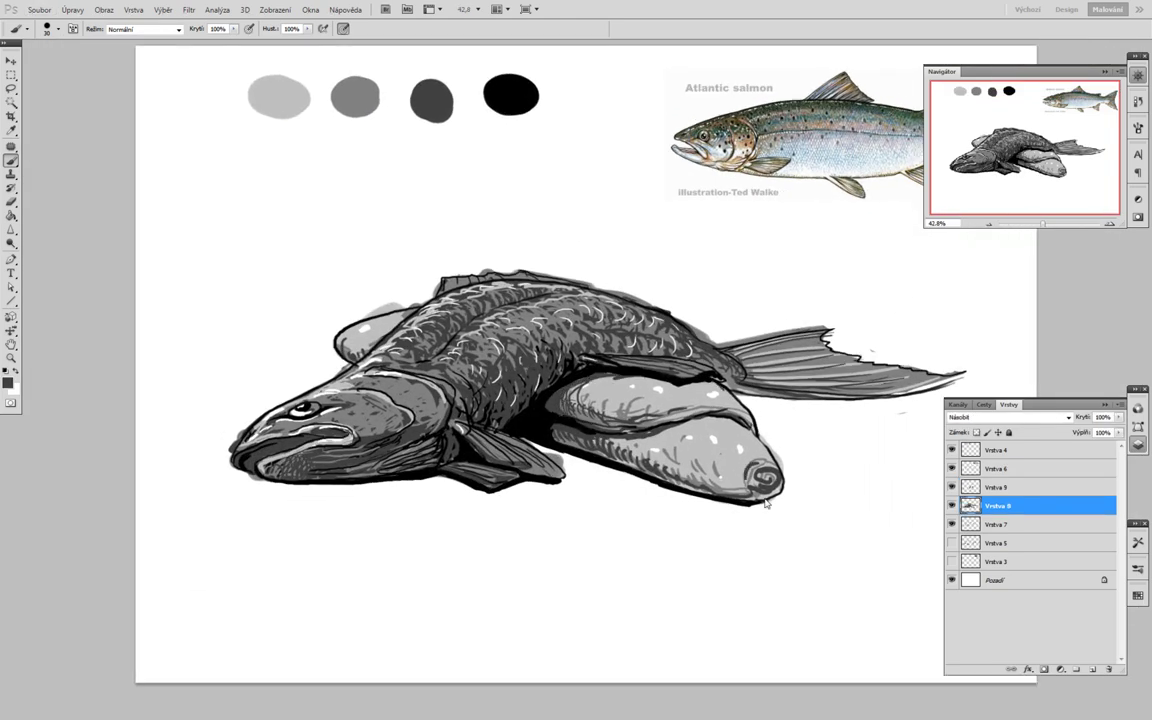
pyautogui.moveTo(360, 316)
pyautogui.mouseDown()
pyautogui.moveTo(505, 276)
pyautogui.moveTo(715, 318)
pyautogui.mouseUp()
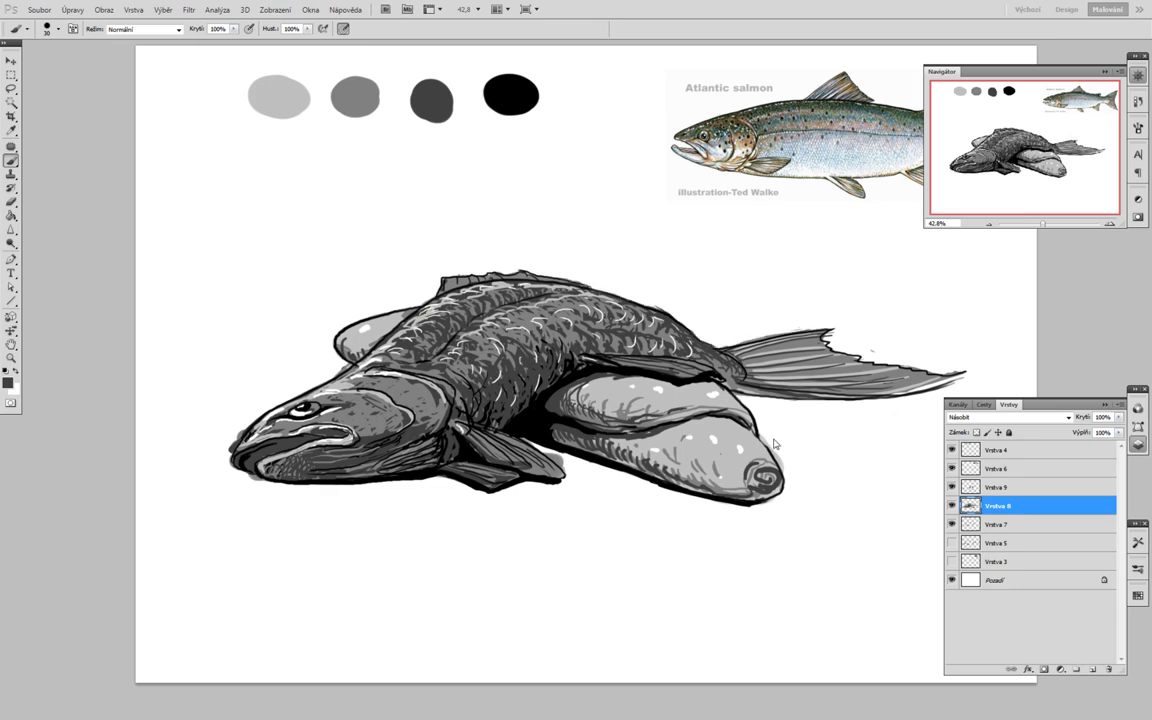
pyautogui.moveTo(230, 430); pyautogui.dragTo(246, 468)
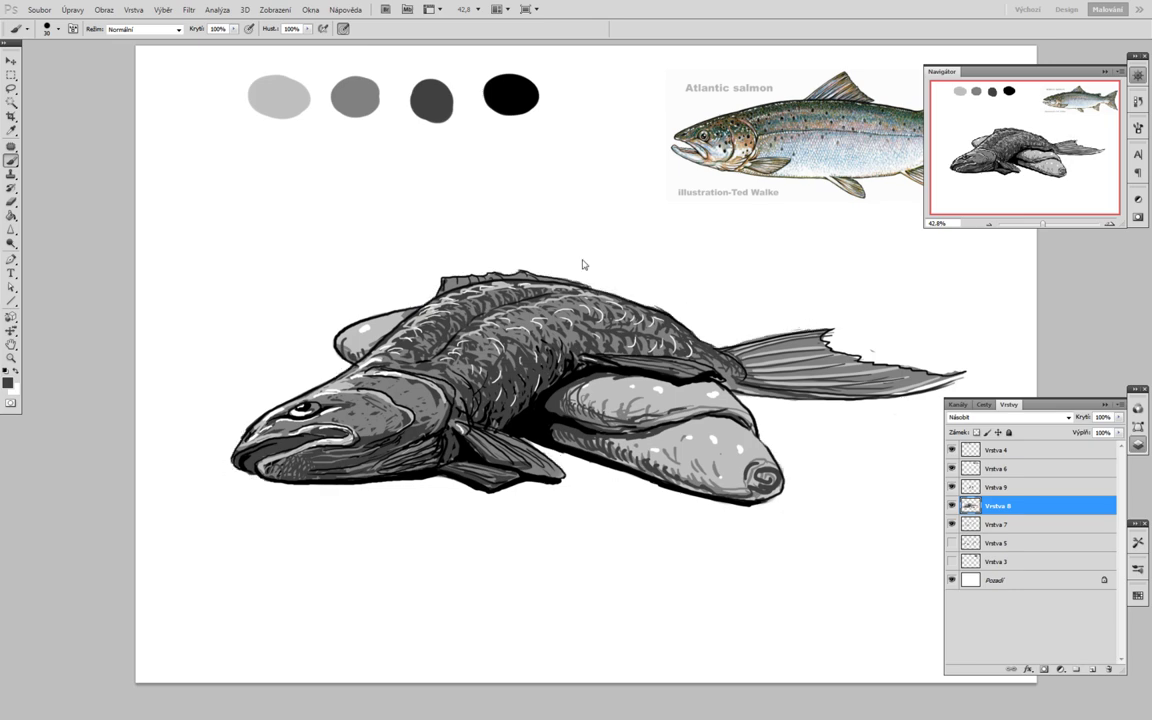
# Step: Ink the lower edge of the tail fin and darken the fin and back edge in black
pyautogui.scroll(-2, 448, 465)
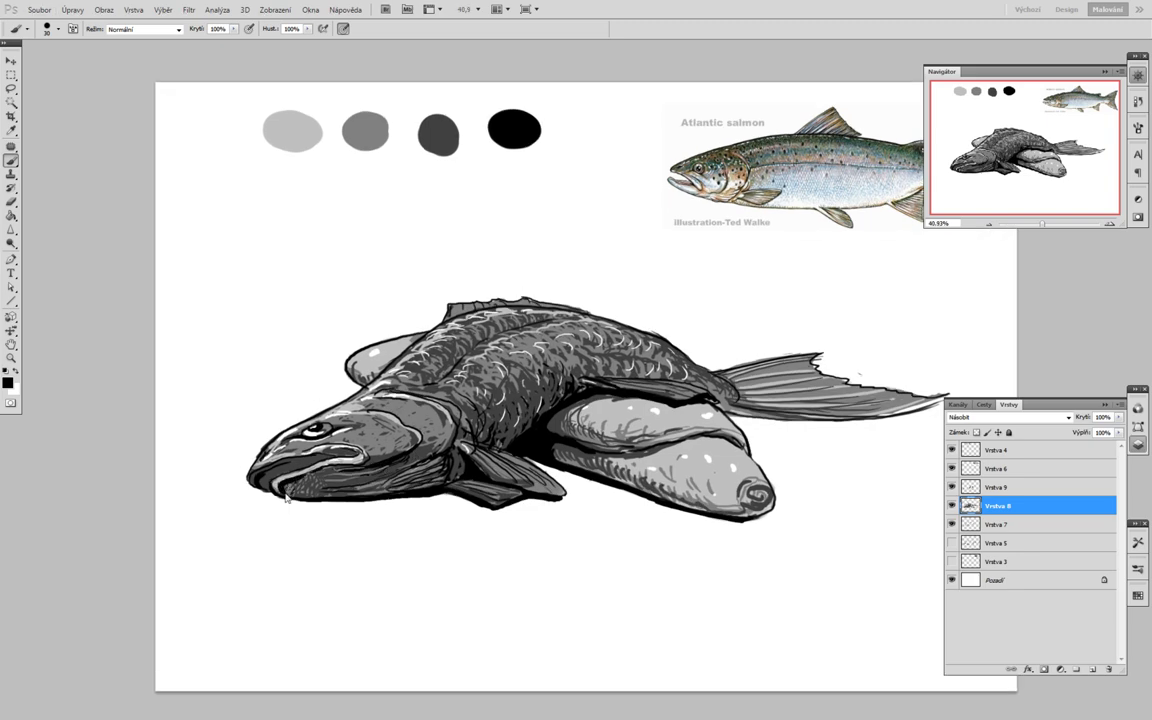
pyautogui.scroll(-1, 450, 460)
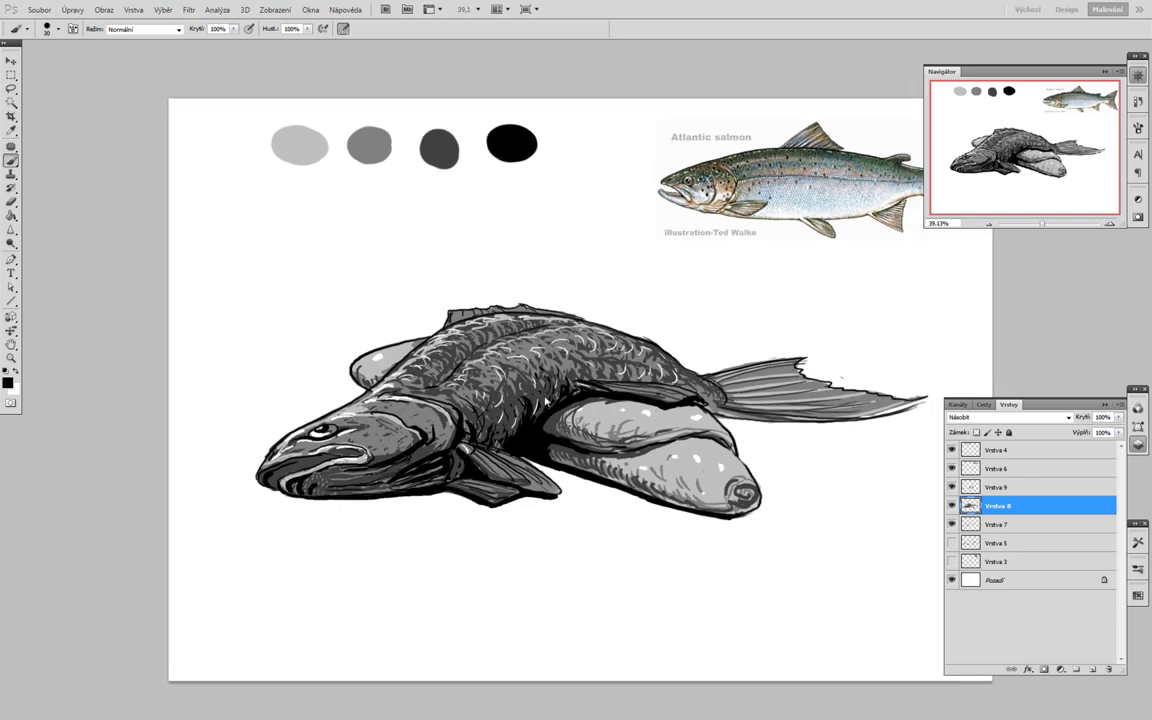
pyautogui.scroll(1, 546, 402)
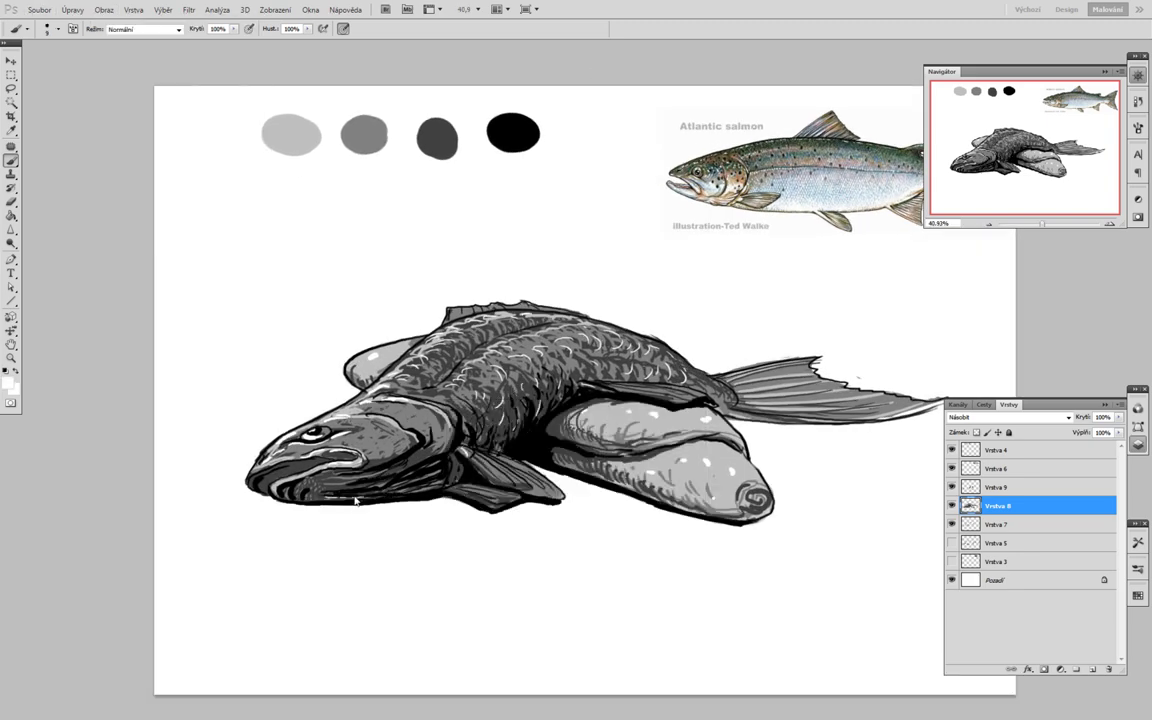
pyautogui.press(']')
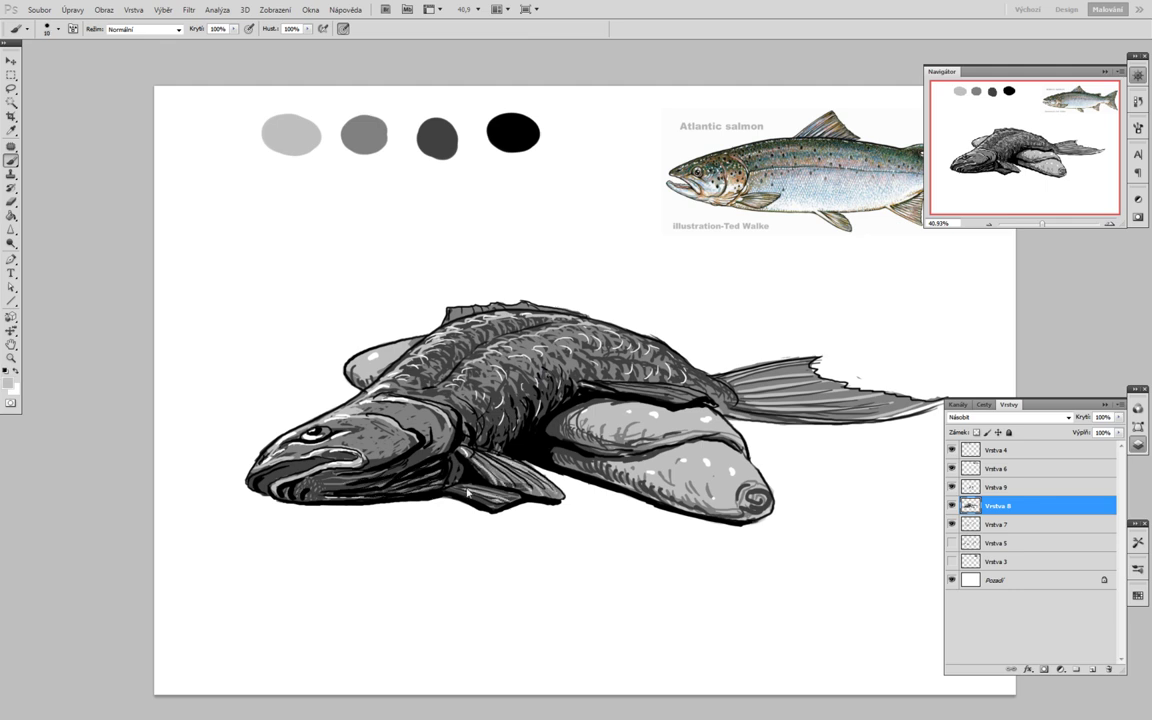
pyautogui.press('[')
pyautogui.press('[')
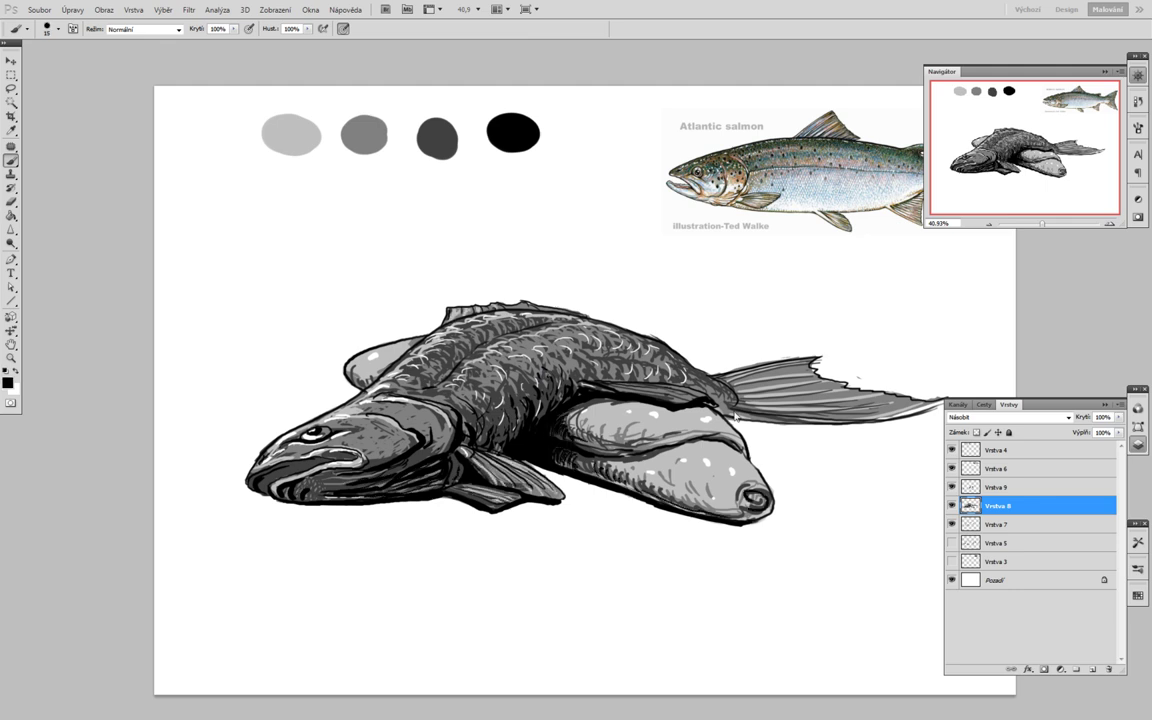
pyautogui.moveTo(745, 412); pyautogui.dragTo(905, 413)
pyautogui.moveTo(826, 365); pyautogui.dragTo(640, 358)
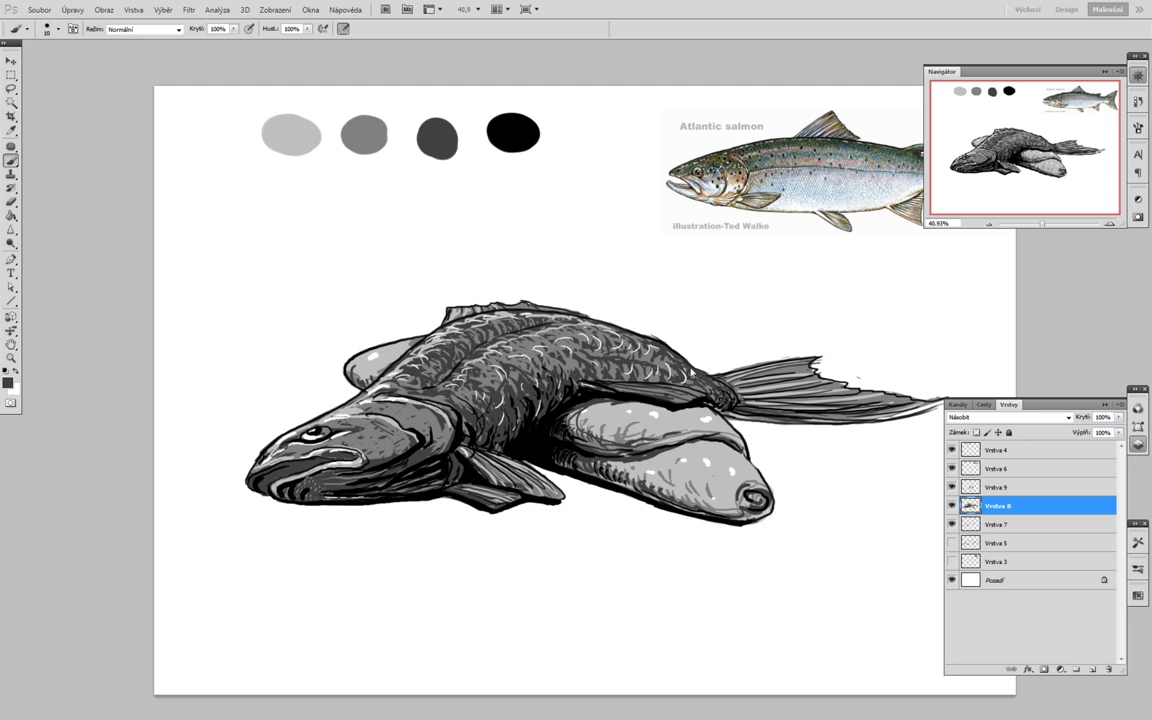
# Step: Dab dark speckles across the rocks beneath the salmon
pyautogui.press('x')
pyautogui.click(720, 466)
pyautogui.click(690, 466)
pyautogui.click(665, 425)
pyautogui.click(630, 423)
pyautogui.click(383, 355)
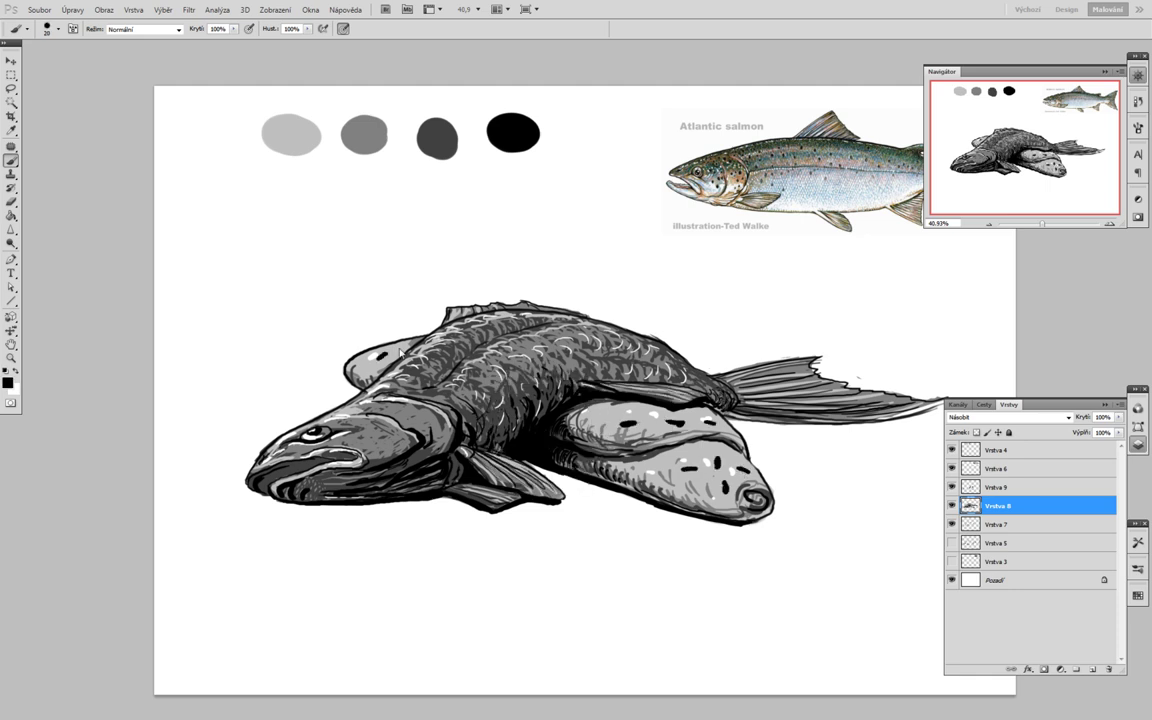
# Step: Paint light highlight strokes along the head, back, tail fin and top of the front rock
pyautogui.moveTo(370, 330)
pyautogui.mouseDown()
pyautogui.moveTo(300, 380)
pyautogui.moveTo(410, 408)
pyautogui.mouseUp()
pyautogui.moveTo(225, 425); pyautogui.dragTo(270, 440)
pyautogui.moveTo(462, 282)
pyautogui.mouseDown()
pyautogui.moveTo(780, 366)
pyautogui.moveTo(830, 392)
pyautogui.mouseUp()
pyautogui.moveTo(547, 350); pyautogui.dragTo(620, 362)
pyautogui.moveTo(420, 410); pyautogui.dragTo(462, 450)
pyautogui.press(']')
pyautogui.moveTo(610, 372); pyautogui.dragTo(660, 392)
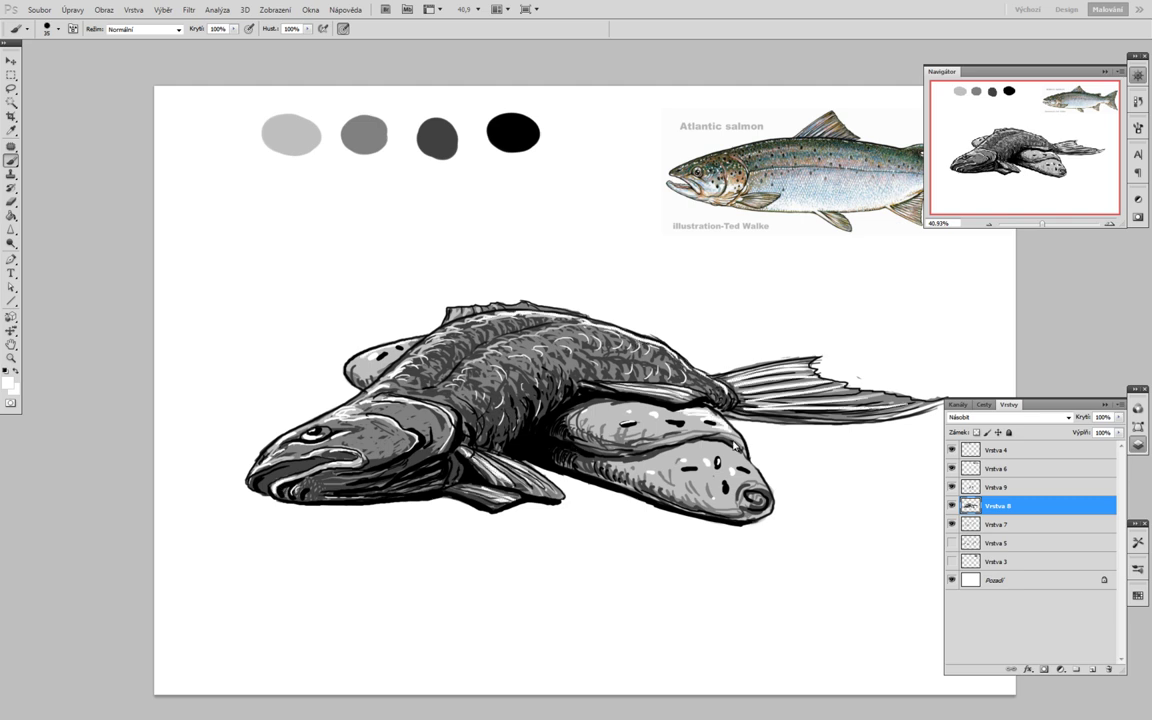
pyautogui.moveTo(535, 388); pyautogui.dragTo(603, 430)
# Step: Return to black, pan around the canvas, and make layer Vrstva 9 active
pyautogui.press('x')
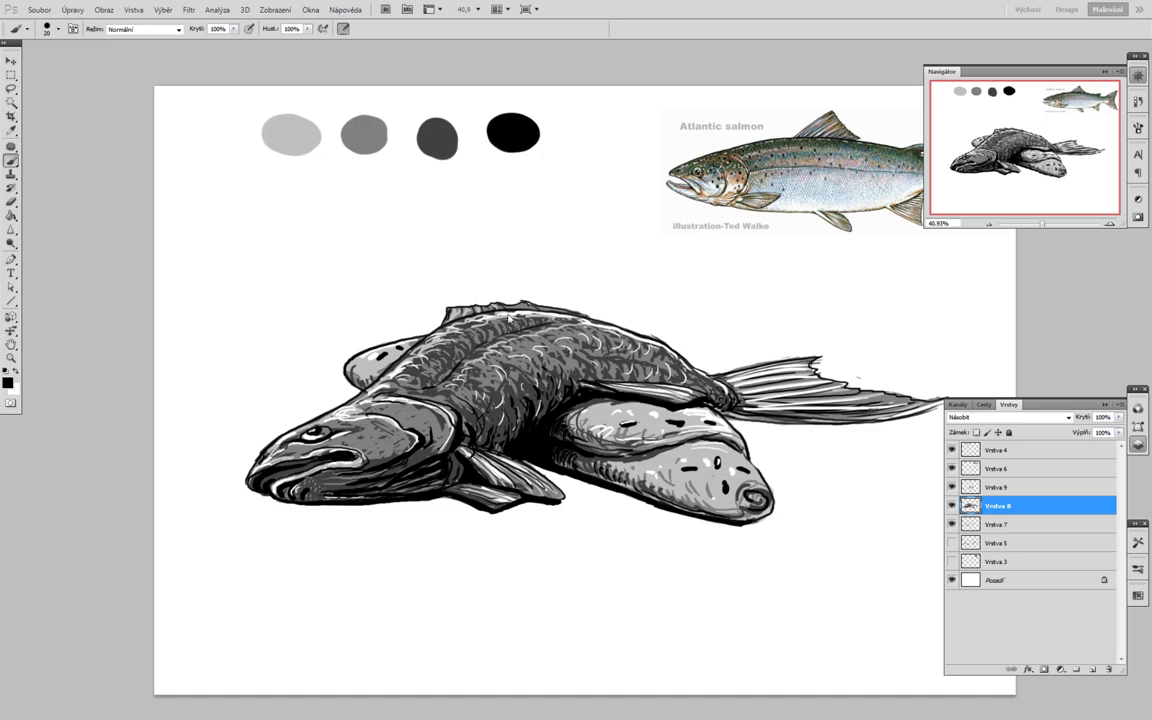
pyautogui.scroll(5, 544, 347)
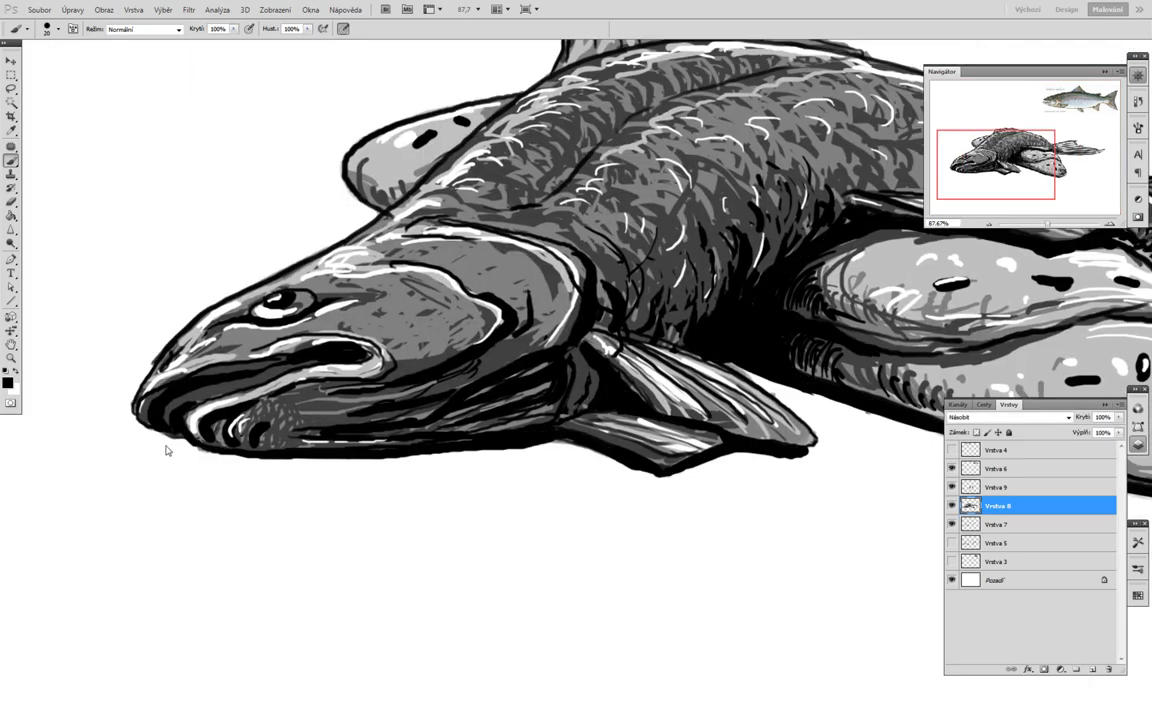
pyautogui.scroll(2, 518, 405)
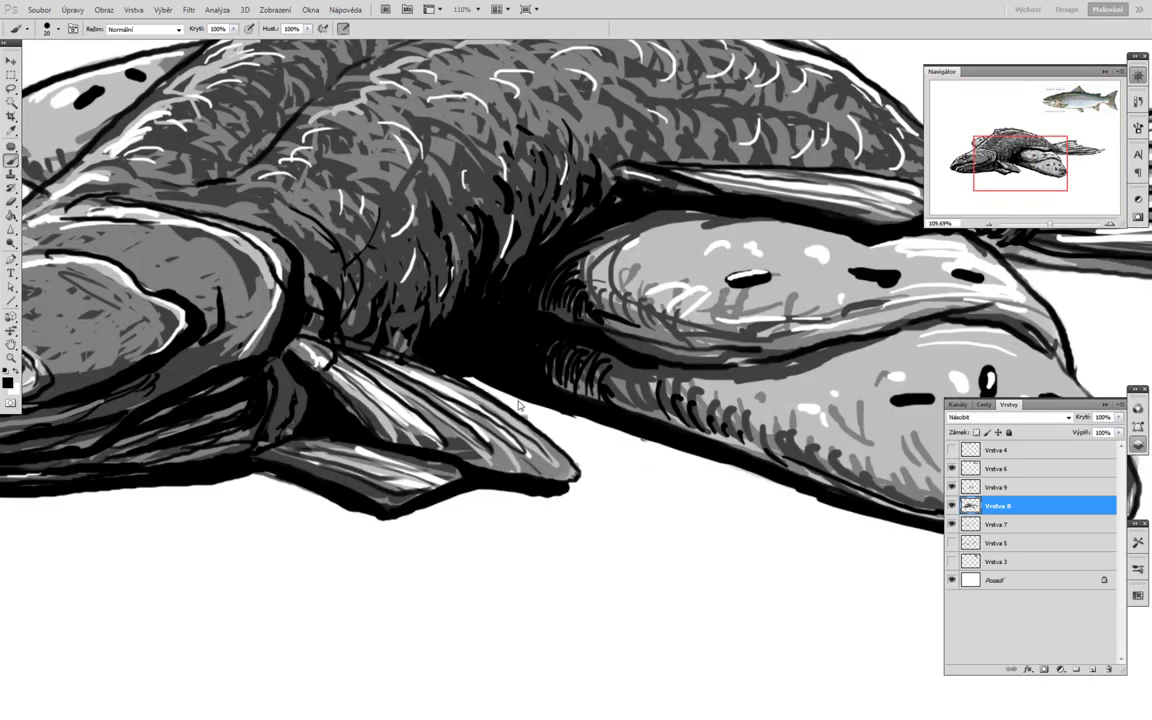
pyautogui.hscroll(5, 518, 405)
pyautogui.scroll(4, 470, 463)
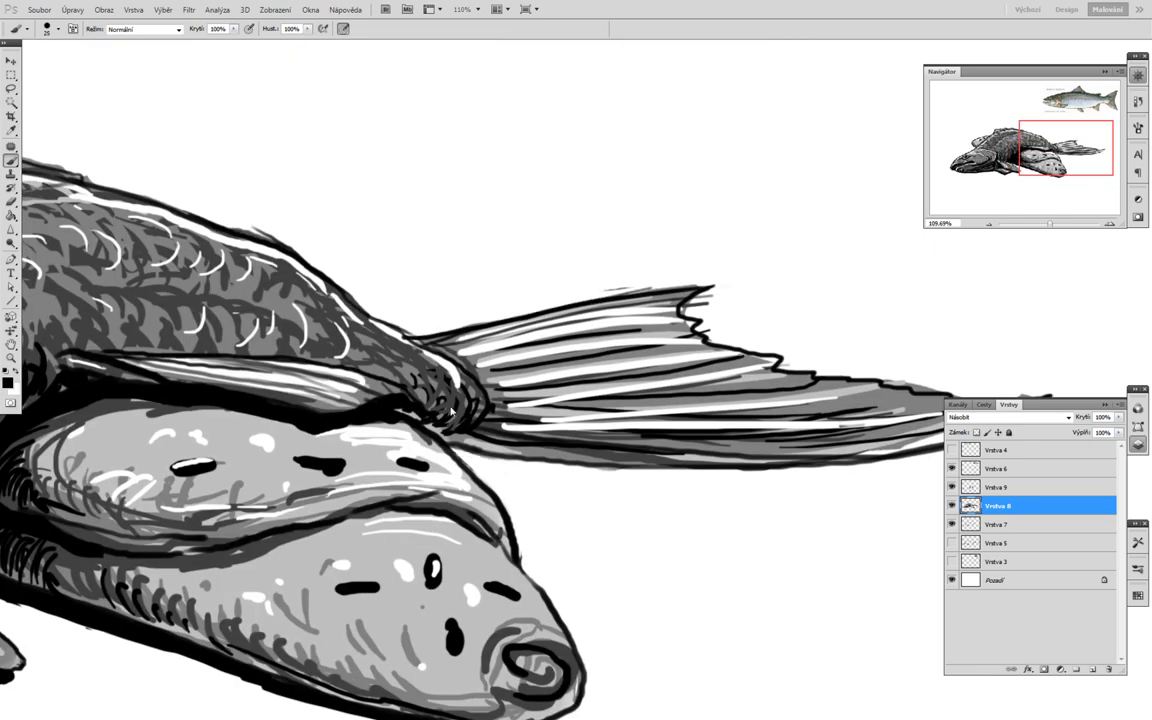
pyautogui.hscroll(-10, 622, 406)
pyautogui.scroll(-3, 740, 320)
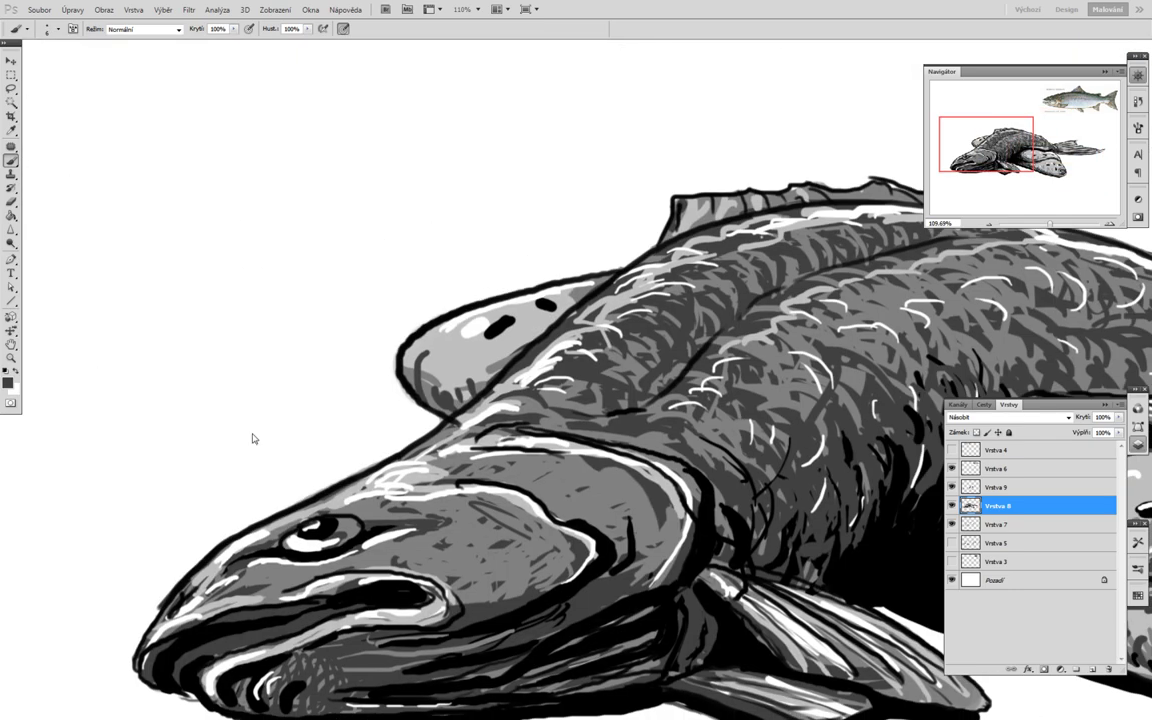
pyautogui.scroll(-5, 253, 438)
pyautogui.hscroll(2, 434, 227)
pyautogui.hotkey('alt', ']')
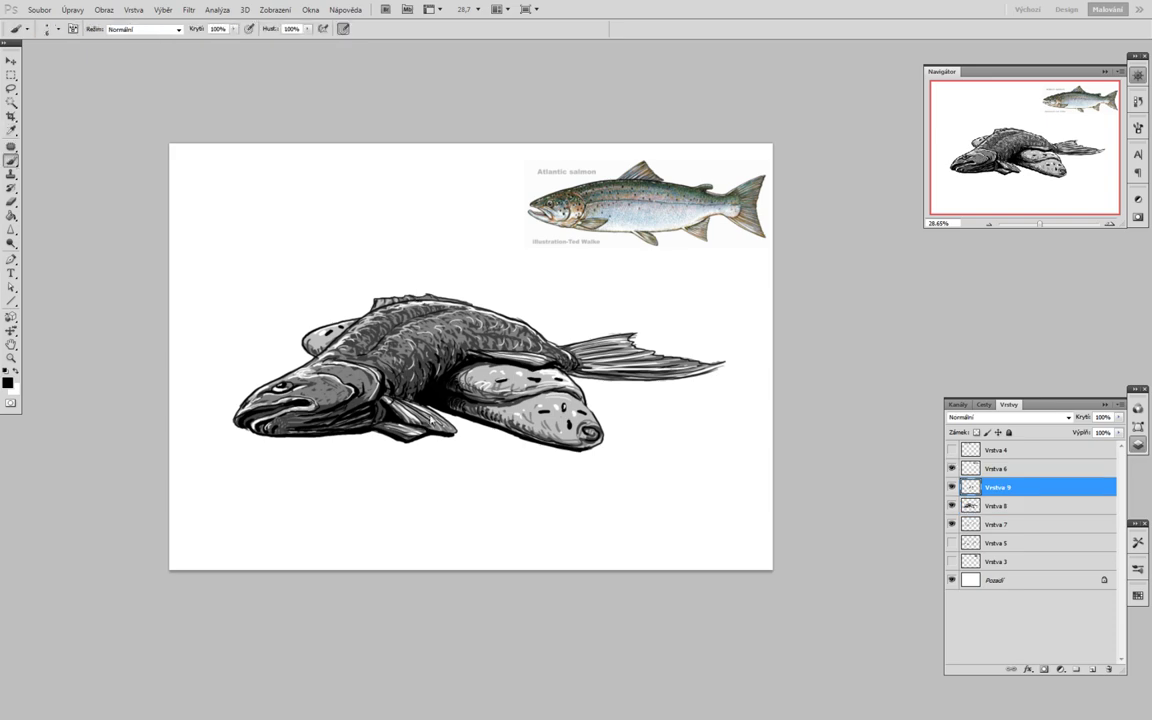
pyautogui.scroll(3, 630, 400)
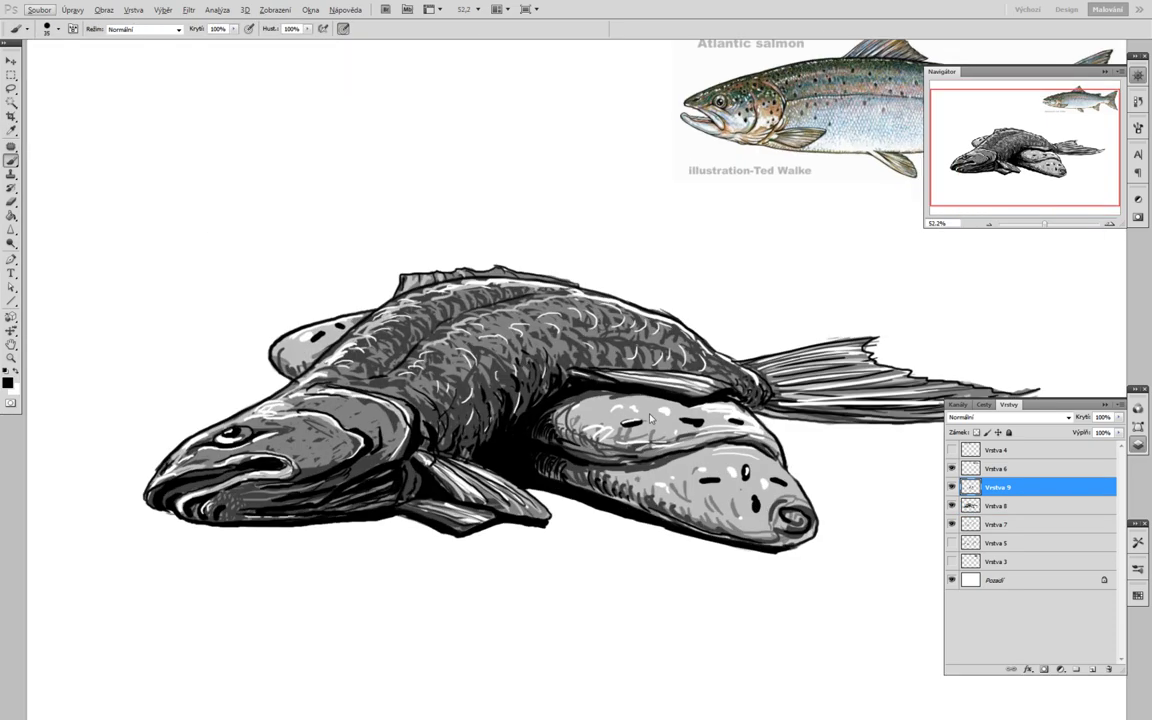
# Step: On Vrstva 8, block in a dark grey puddle extending below the front rock
pyautogui.hotkey('alt', '[')
pyautogui.moveTo(561, 460); pyautogui.dragTo(440, 362)
pyautogui.moveTo(1045, 223); pyautogui.dragTo(1041, 223)
pyautogui.moveTo(486, 483); pyautogui.dragTo(480, 466)
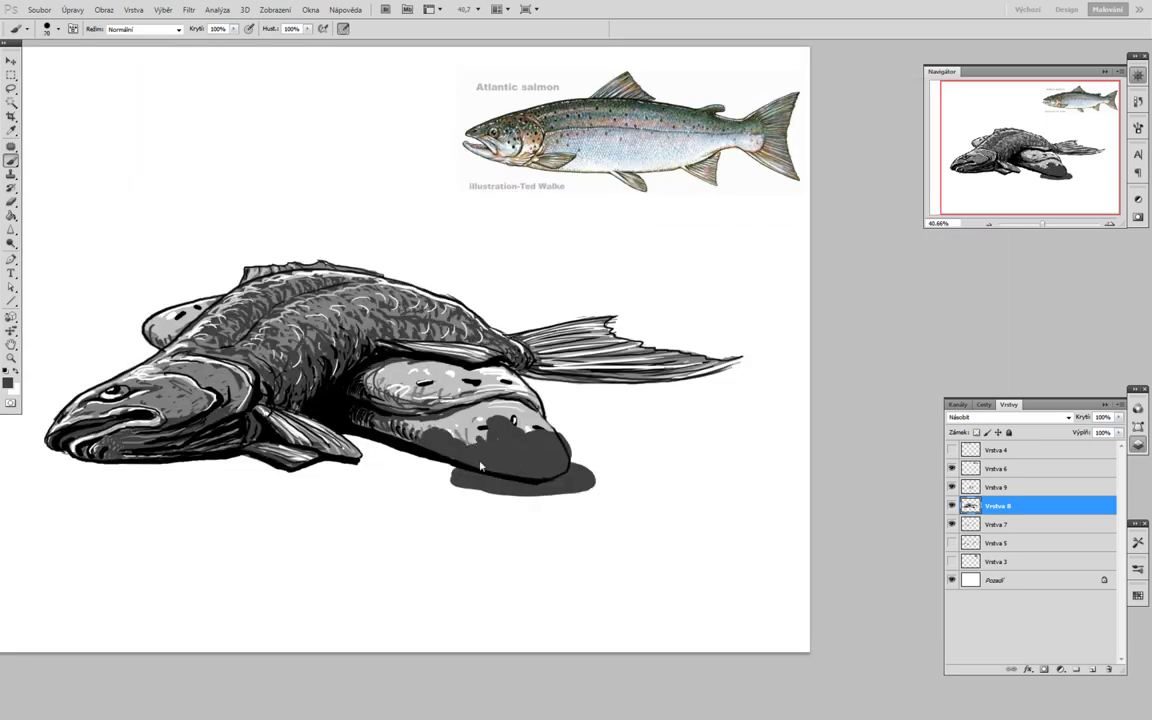
# Step: On Vrstva 7 with Vrstva 9 hidden, ink wavy puddle outlines and a drop, then restore Vrstva 9
pyautogui.hotkey('alt', '[')
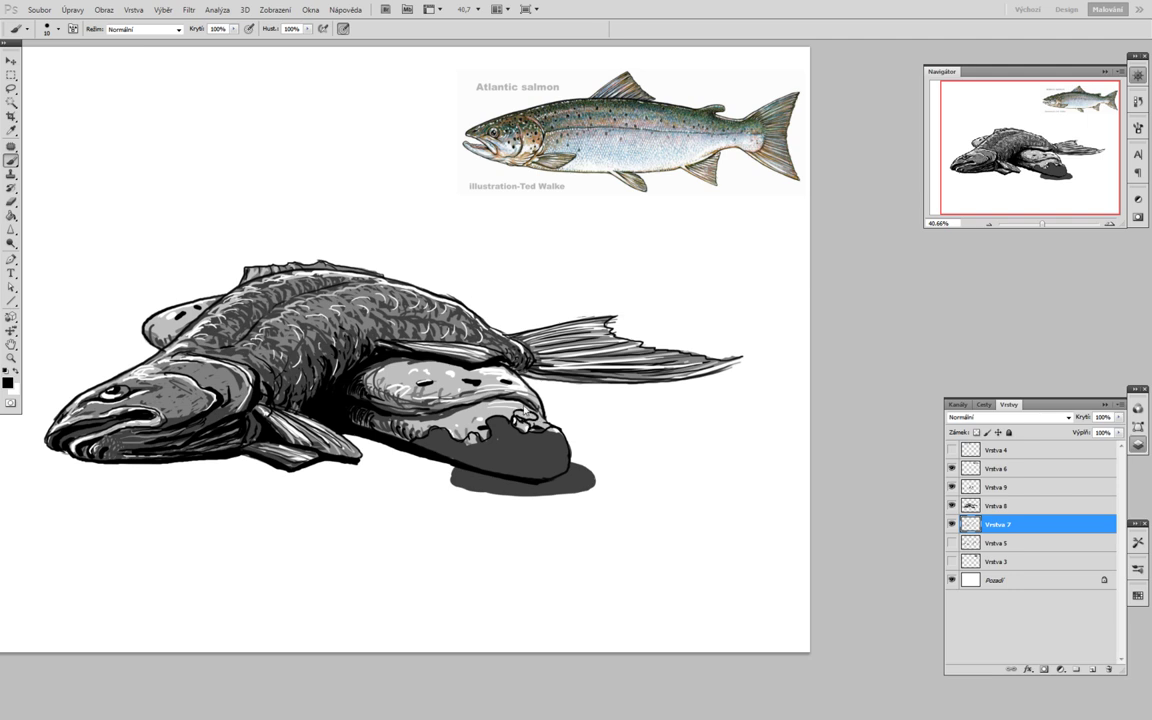
pyautogui.click(951, 487)
pyautogui.moveTo(405, 440)
pyautogui.mouseDown()
pyautogui.moveTo(545, 425)
pyautogui.moveTo(598, 480)
pyautogui.moveTo(560, 515)
pyautogui.mouseUp()
pyautogui.moveTo(440, 456)
pyautogui.mouseDown()
pyautogui.moveTo(393, 478)
pyautogui.moveTo(456, 537)
pyautogui.moveTo(416, 537)
pyautogui.mouseUp()
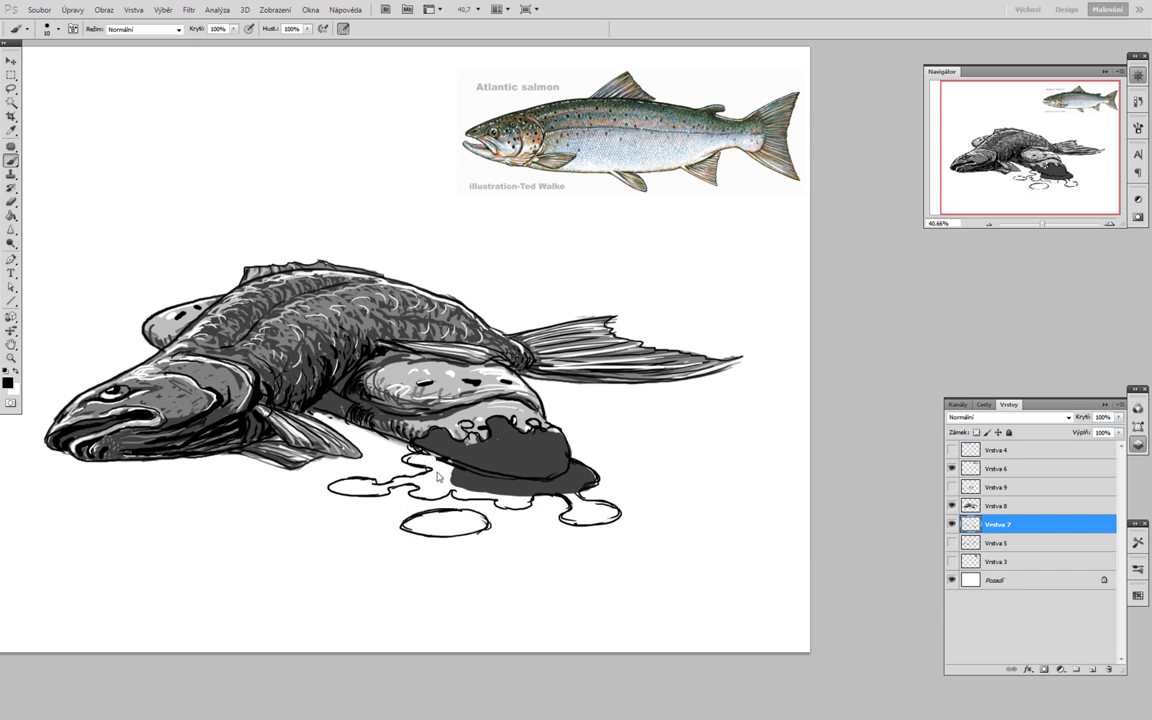
pyautogui.click(951, 487)
pyautogui.click(1000, 505)
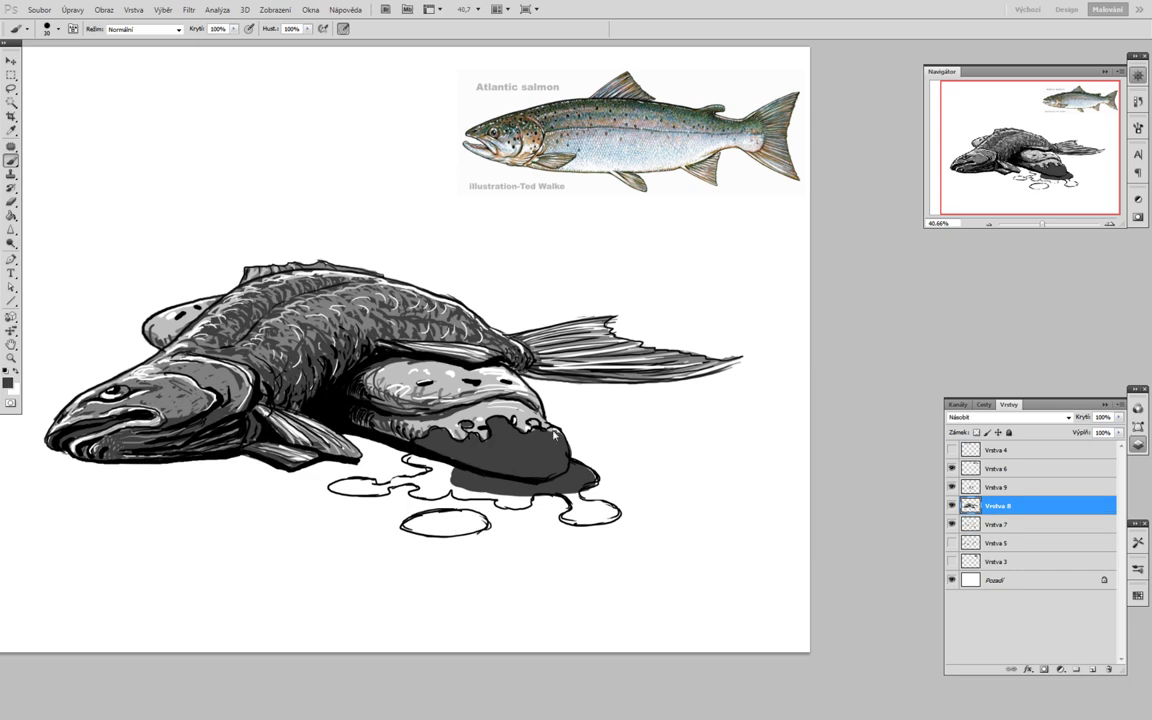
# Step: Fill the wavy puddle outline and oval drop with dark grey, closing small gaps
pyautogui.moveTo(453, 474)
pyautogui.mouseDown()
pyautogui.moveTo(360, 486)
pyautogui.moveTo(431, 478)
pyautogui.mouseUp()
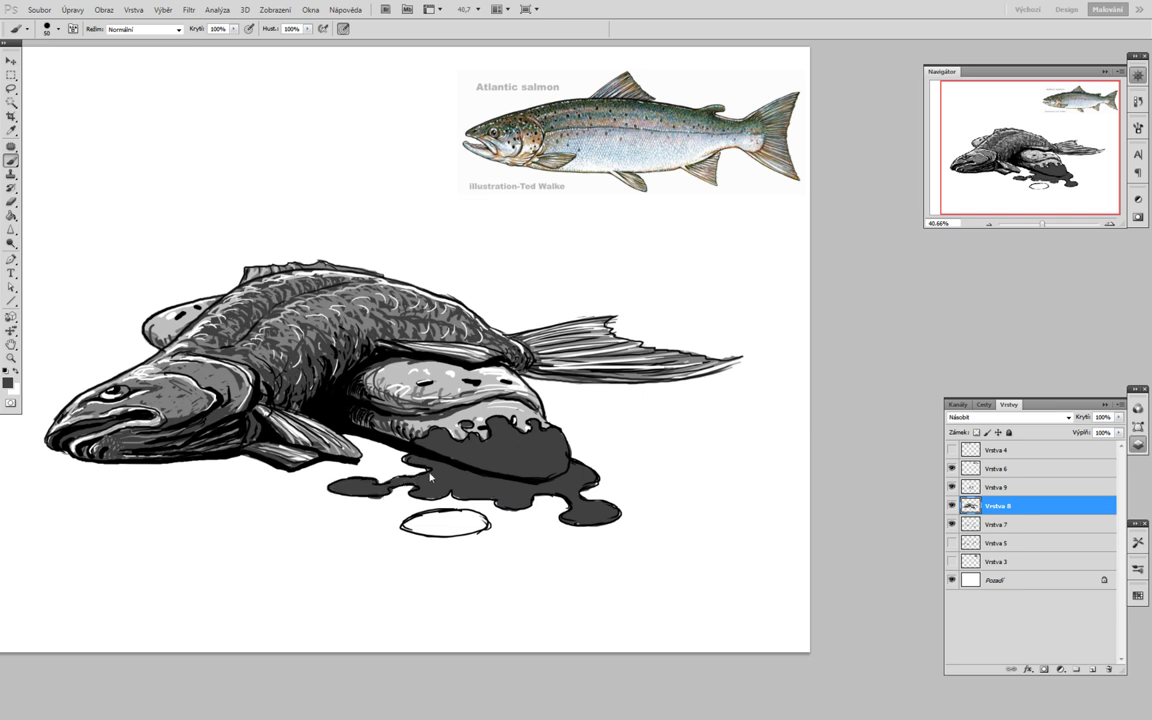
pyautogui.press(']')
pyautogui.press(']')
pyautogui.moveTo(470, 523); pyautogui.dragTo(407, 525)
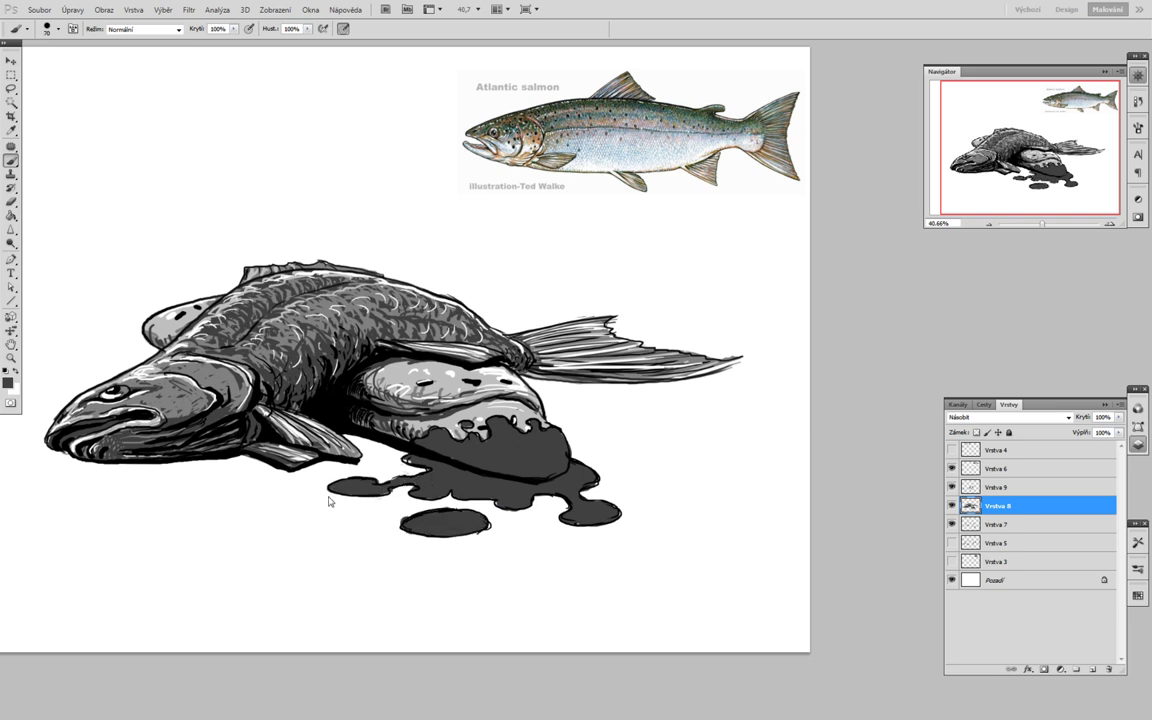
pyautogui.hotkey('alt', ']')
pyautogui.hotkey('alt', '[')
pyautogui.hotkey('alt', '[')
pyautogui.hotkey('alt', ']')
pyautogui.hotkey('alt', ']')
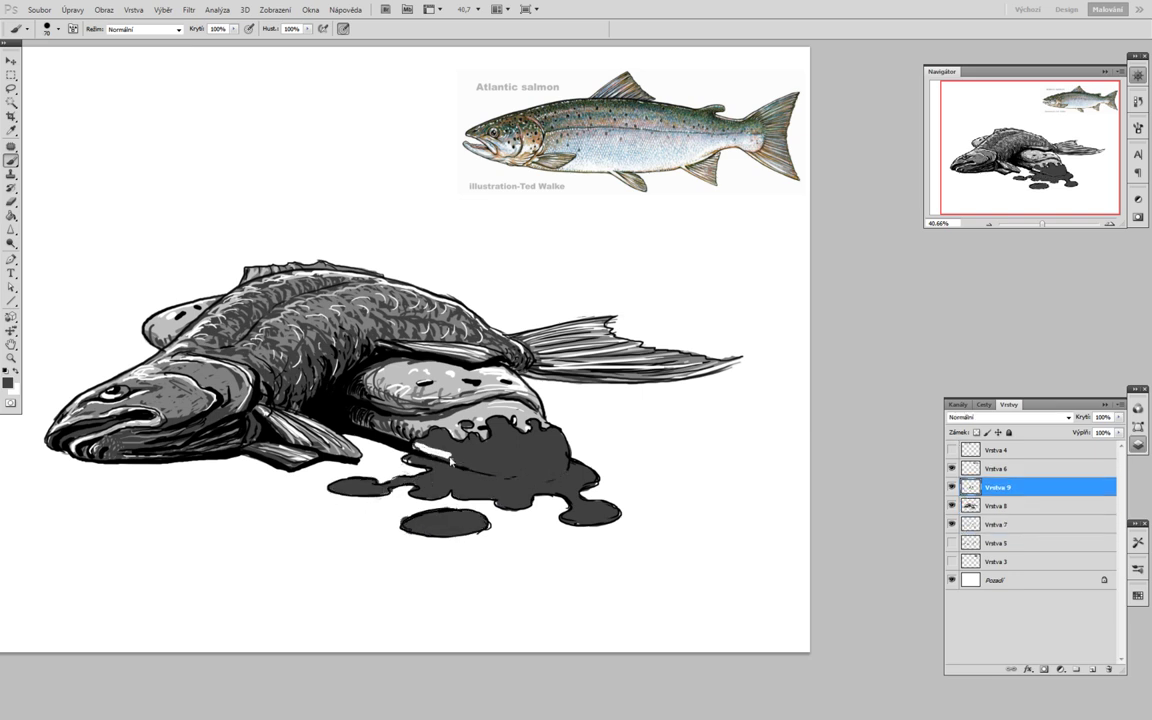
pyautogui.moveTo(431, 474); pyautogui.dragTo(555, 485)
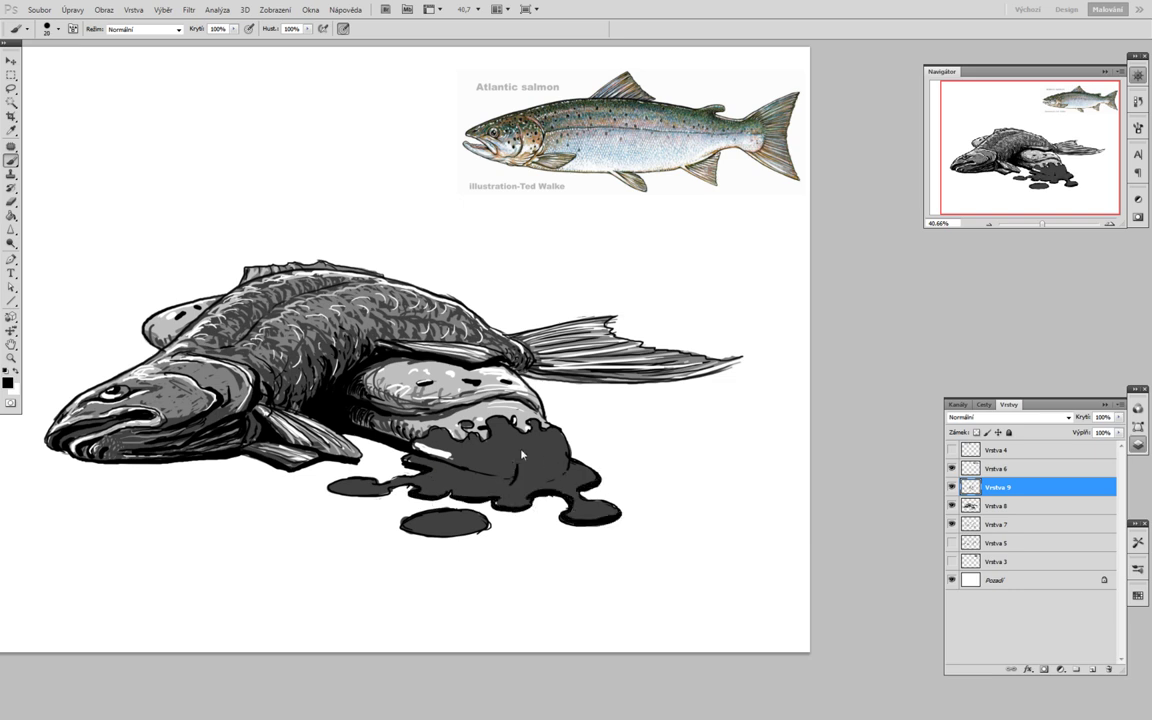
pyautogui.moveTo(400, 476)
pyautogui.mouseDown()
pyautogui.moveTo(360, 480)
pyautogui.moveTo(444, 470)
pyautogui.moveTo(445, 430)
pyautogui.moveTo(513, 491)
pyautogui.mouseUp()
# Step: Paint glossy white highlights along the puddle edges with a larger brush
pyautogui.press('x')
pyautogui.press(']')
pyautogui.moveTo(370, 480)
pyautogui.mouseDown()
pyautogui.moveTo(428, 476)
pyautogui.moveTo(470, 453)
pyautogui.moveTo(550, 470)
pyautogui.mouseUp()
pyautogui.moveTo(465, 415); pyautogui.dragTo(344, 440)
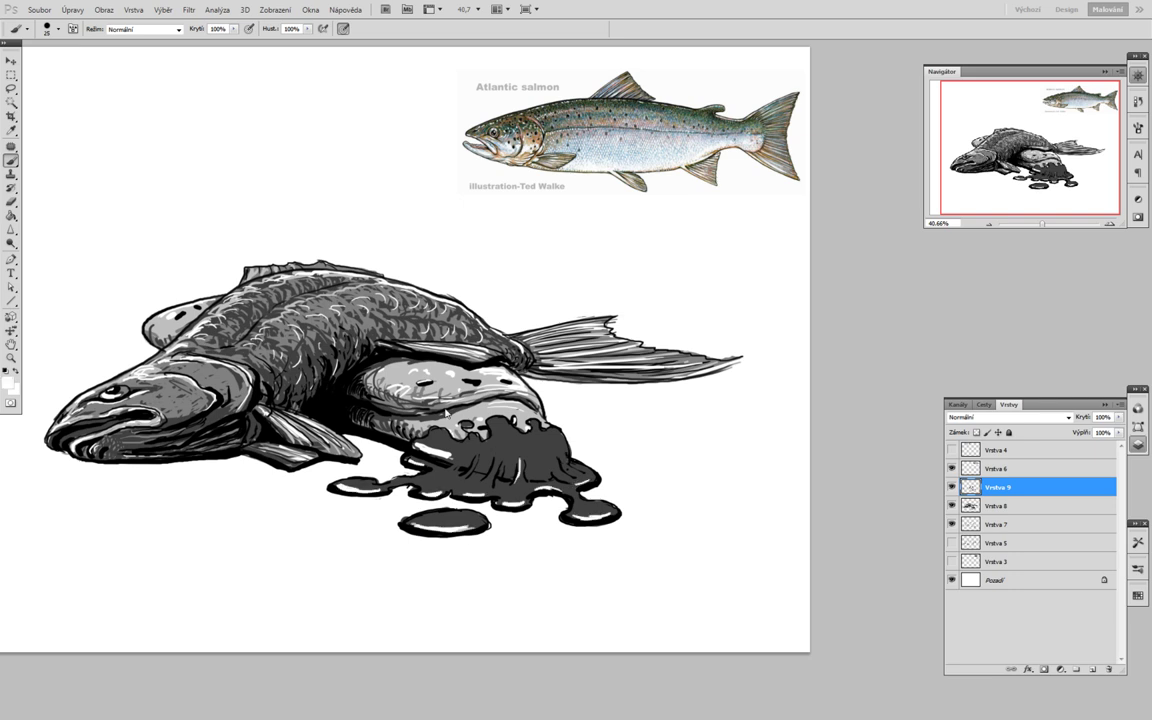
# Step: Rework dark grey streaks inside the puddle, then reset the colour to black
pyautogui.press('x')
pyautogui.moveTo(446, 446); pyautogui.dragTo(428, 458)
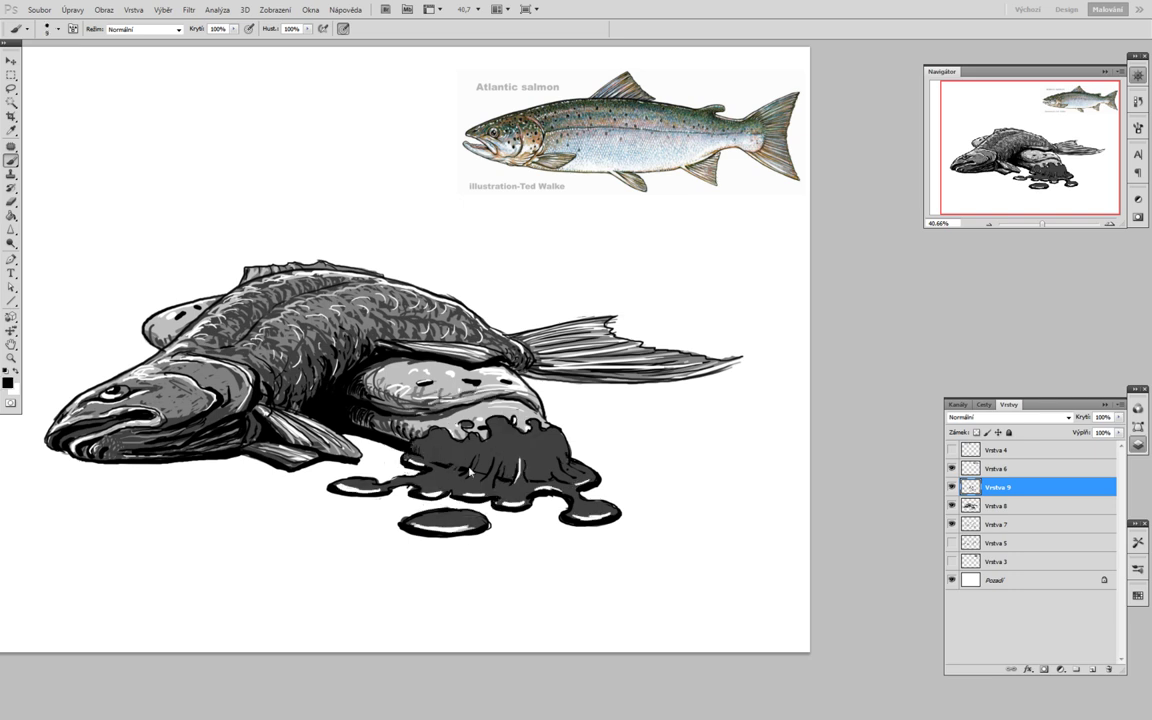
pyautogui.moveTo(426, 404); pyautogui.dragTo(440, 436)
pyautogui.moveTo(500, 415); pyautogui.dragTo(502, 432)
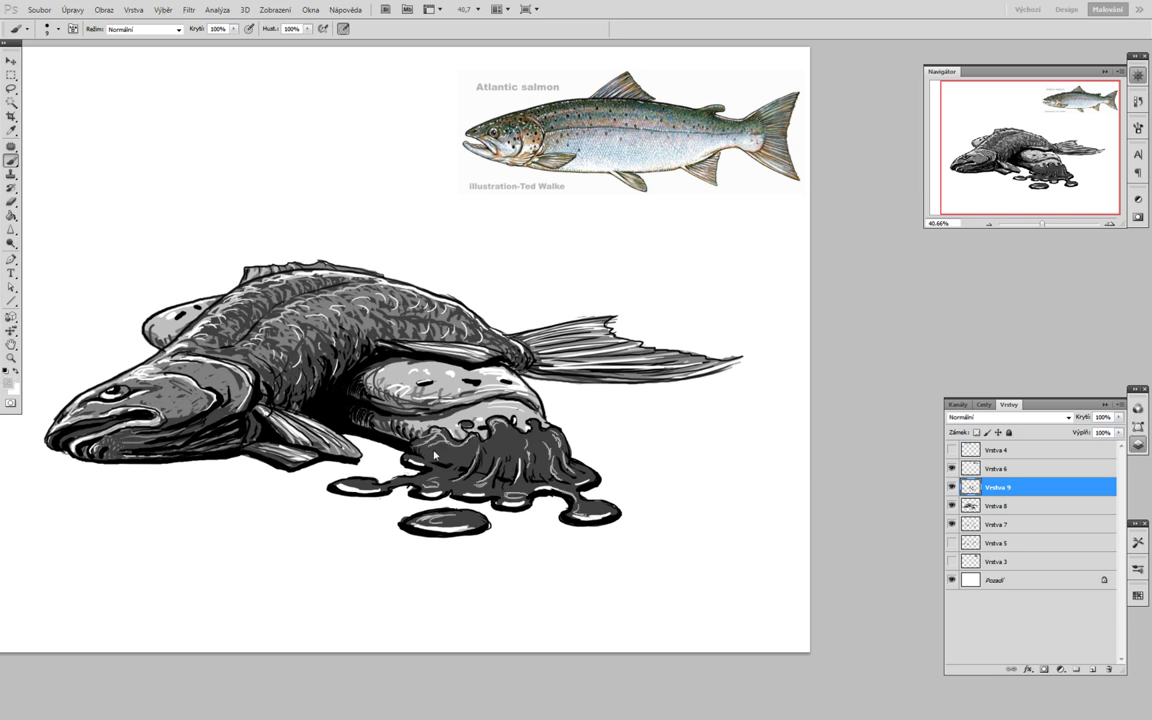
pyautogui.press('d')
pyautogui.press(']')
pyautogui.press(']')
pyautogui.press(']')
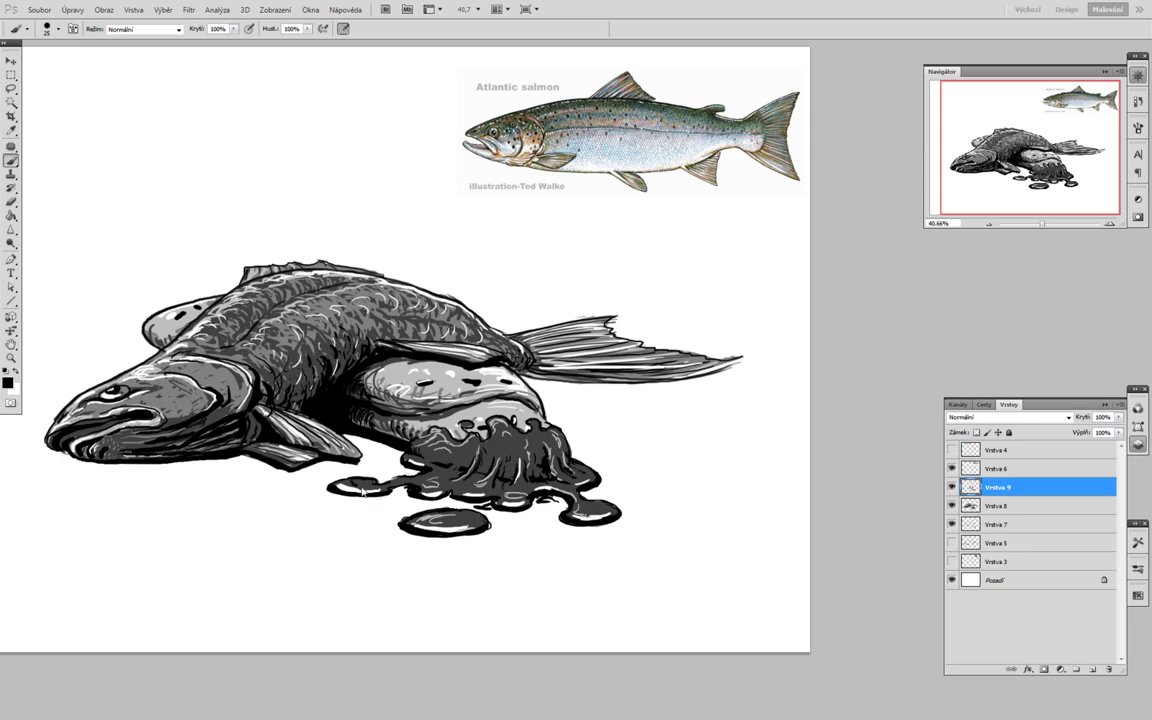
# Step: Outline and fill small black droplets to the right of the puddle
pyautogui.scroll(-3, 468, 418)
pyautogui.press('[')
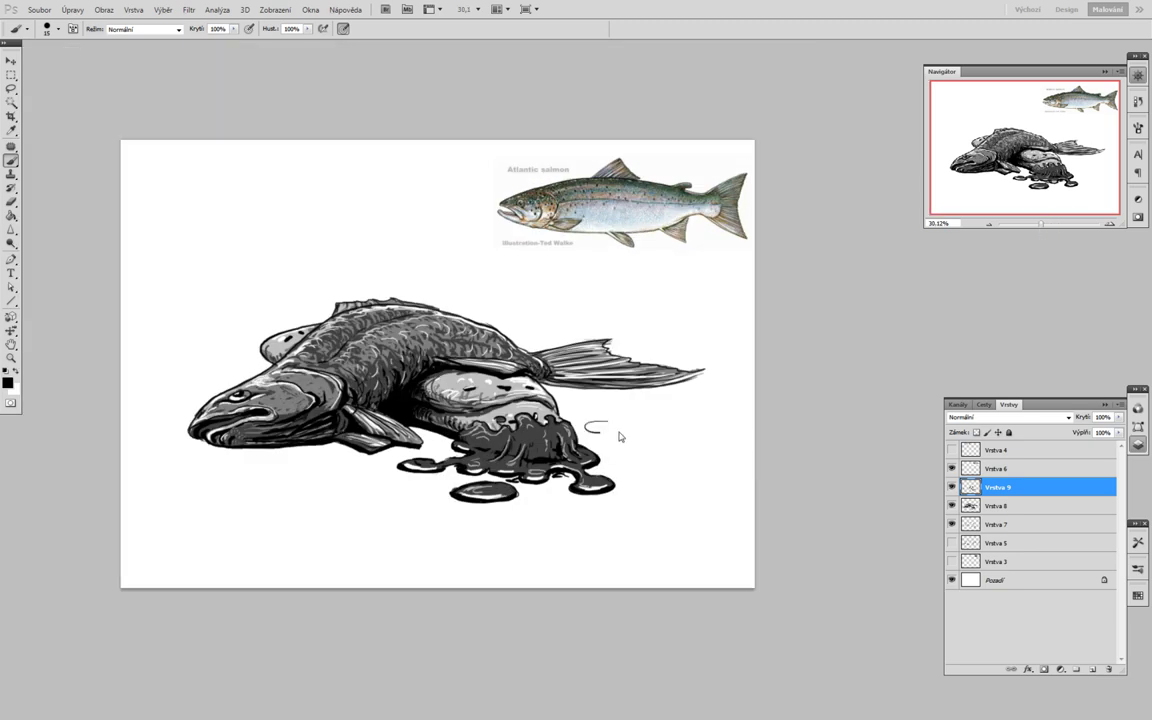
pyautogui.moveTo(583, 427)
pyautogui.mouseDown()
pyautogui.moveTo(596, 442)
pyautogui.moveTo(610, 428)
pyautogui.mouseUp()
pyautogui.press(']')
pyautogui.moveTo(626, 462); pyautogui.dragTo(632, 465)
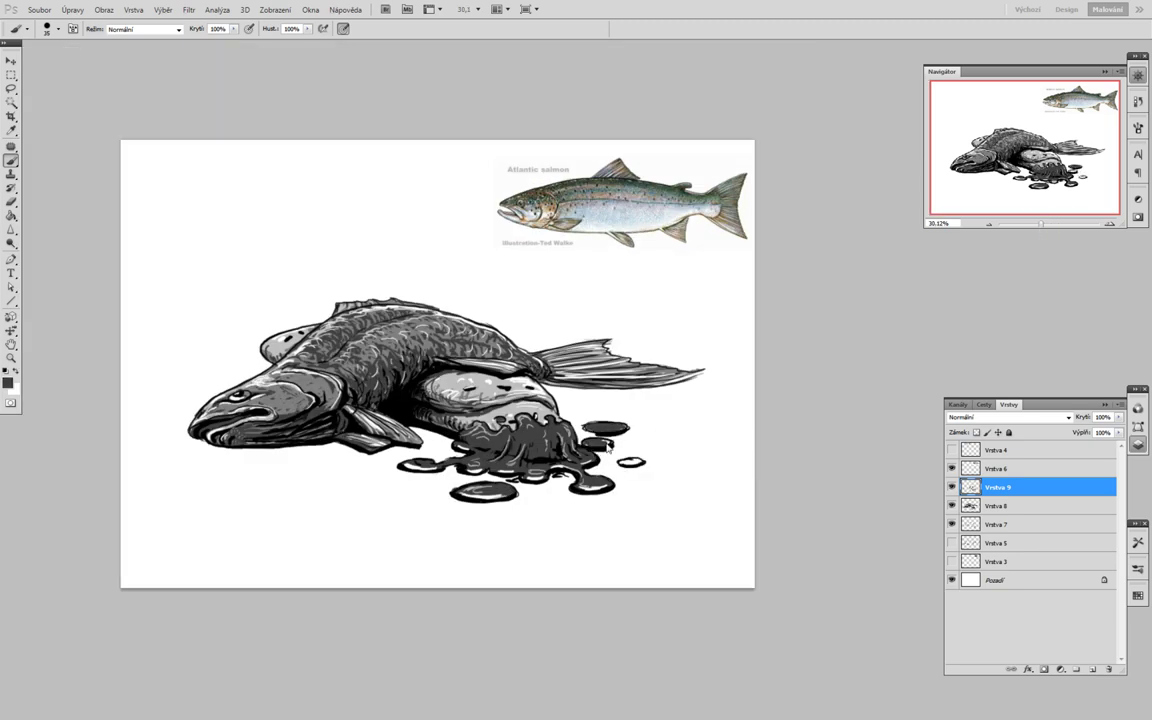
# Step: Mirror the canvas horizontally and zoom out to view the whole picture
pyautogui.press('h')
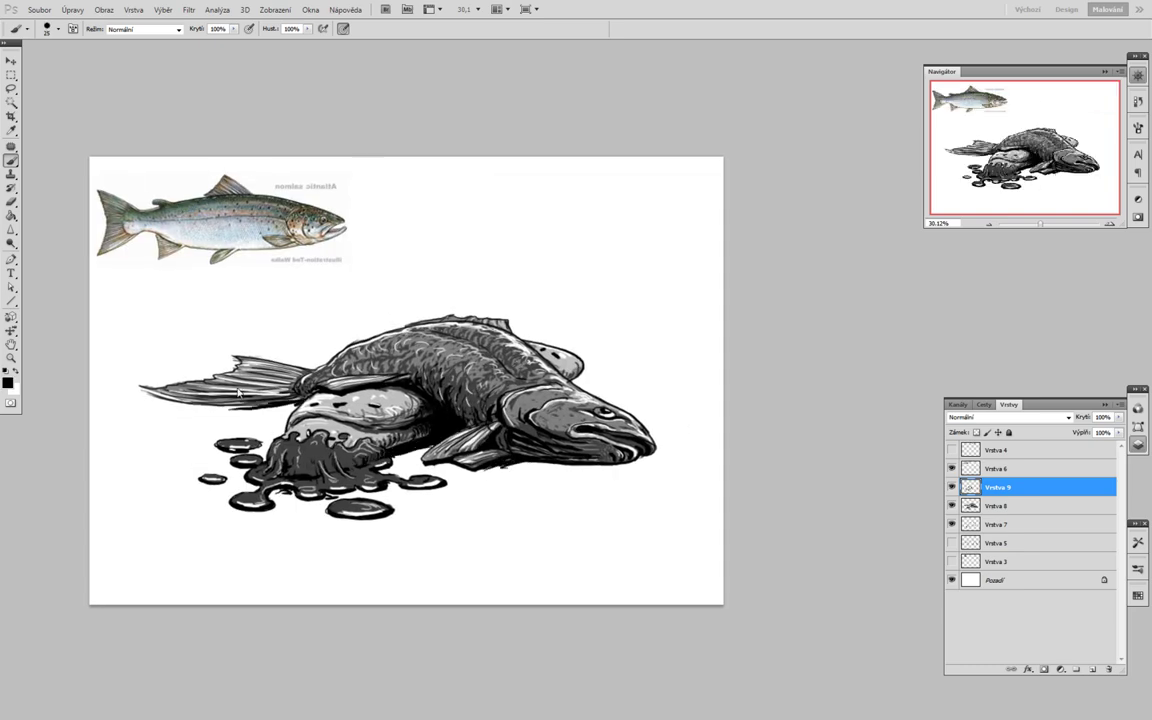
pyautogui.scroll(3, 350, 583)
pyautogui.scroll(-3, 350, 583)
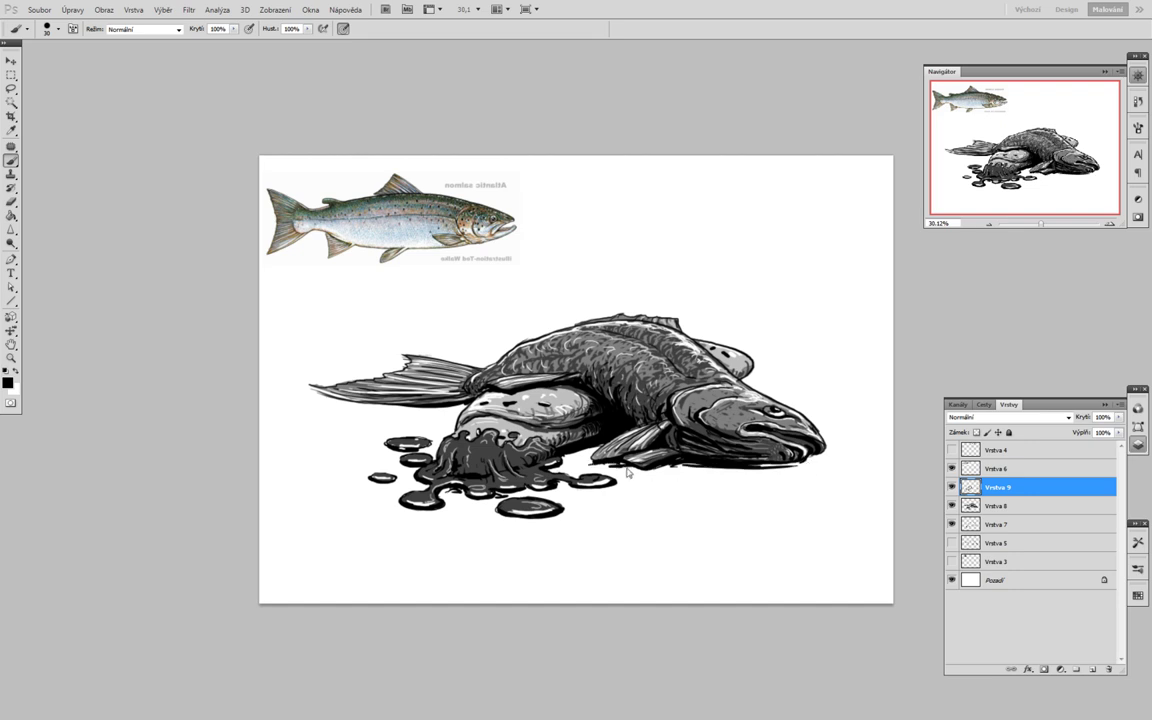
pyautogui.press('[')
pyautogui.press('[')
pyautogui.press('[')
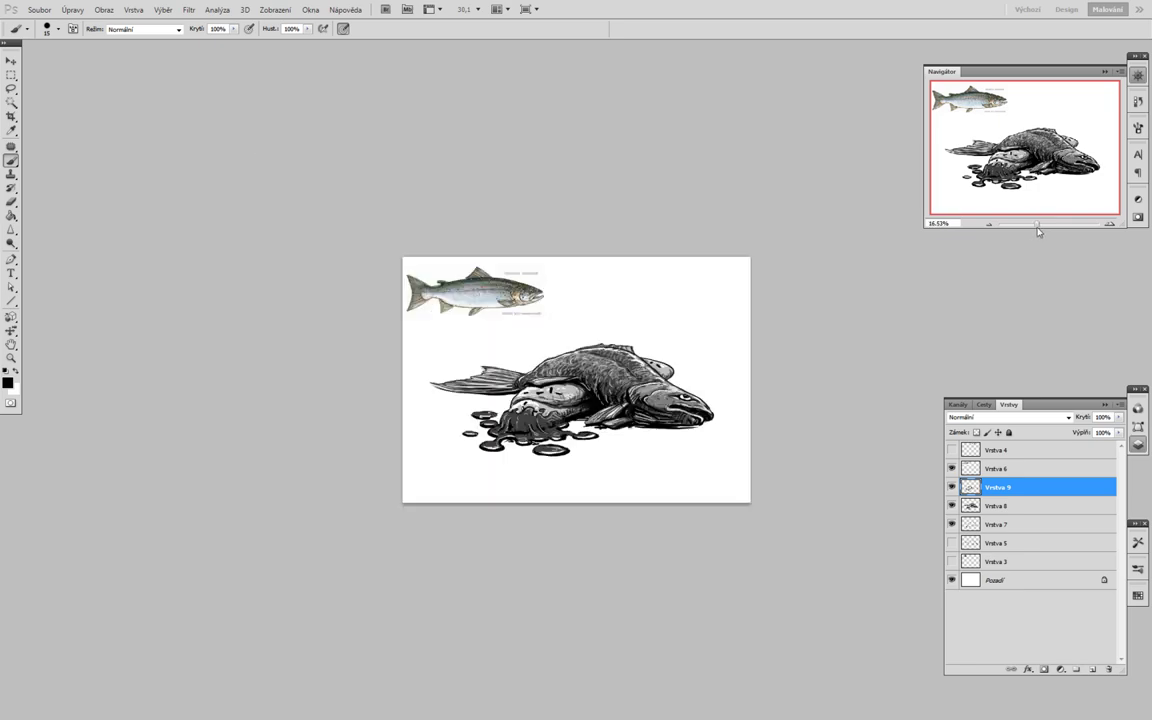
pyautogui.moveTo(1041, 223); pyautogui.dragTo(1039, 223)
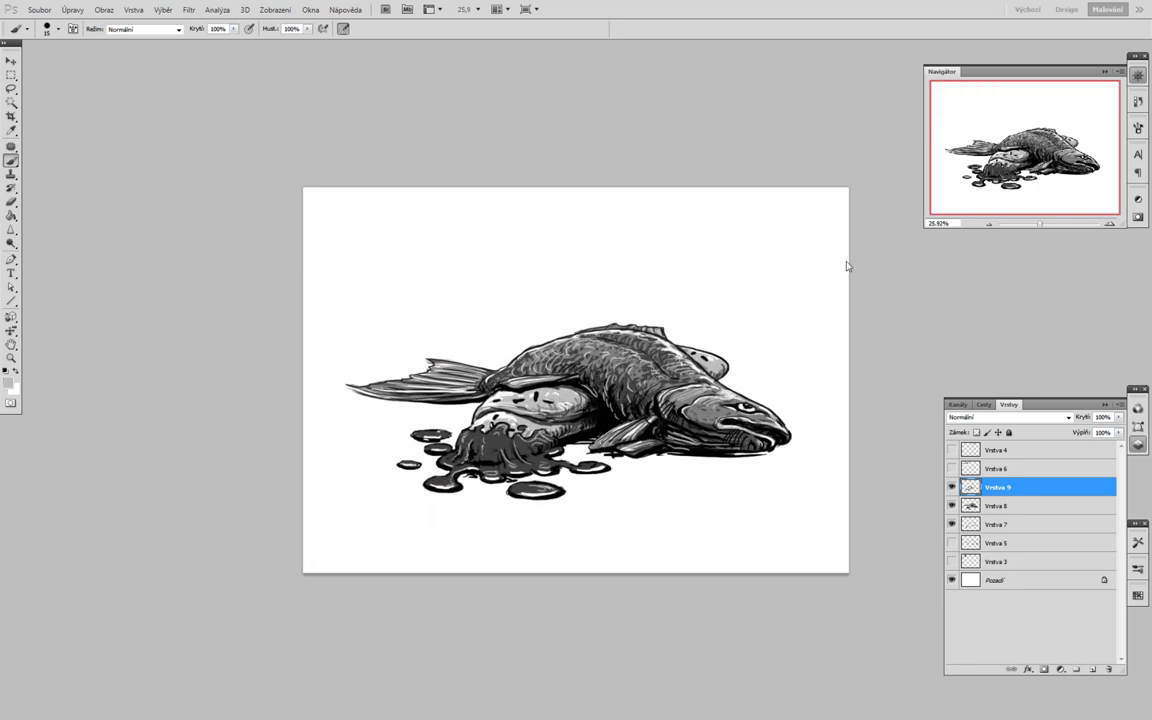
# Step: Flip the canvas horizontally back with Ctrl+Shift+H so the salmon faces left
pyautogui.hotkey('ctrl', 'shift', 'h')
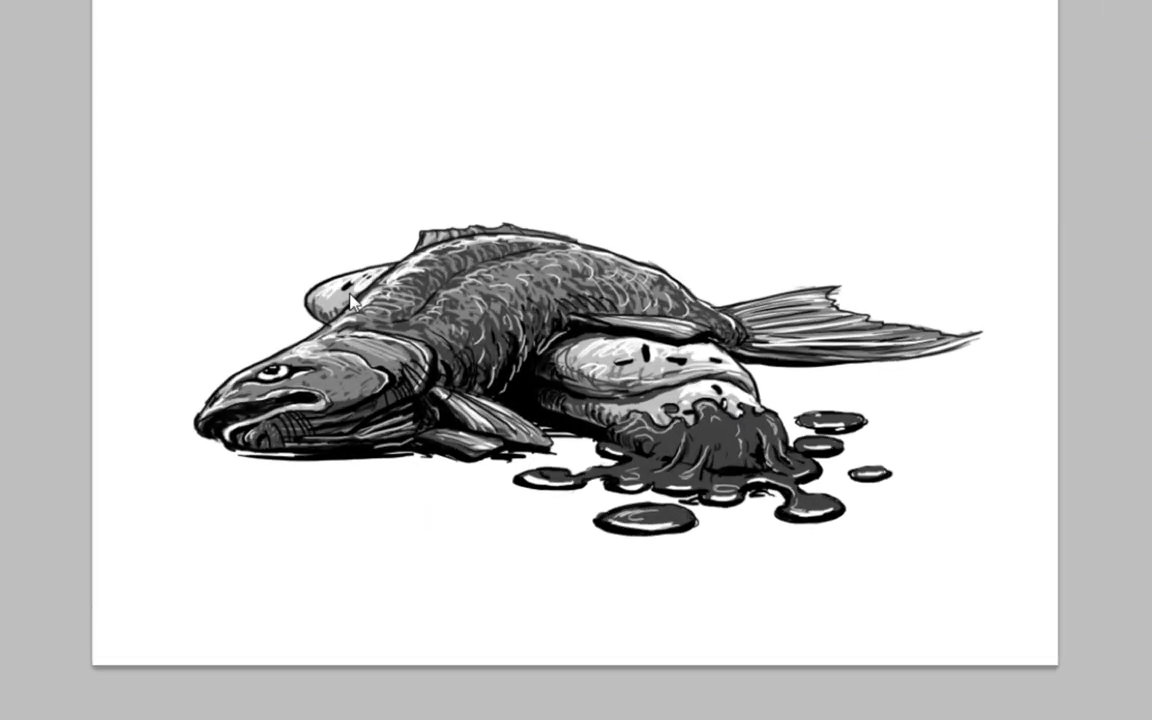